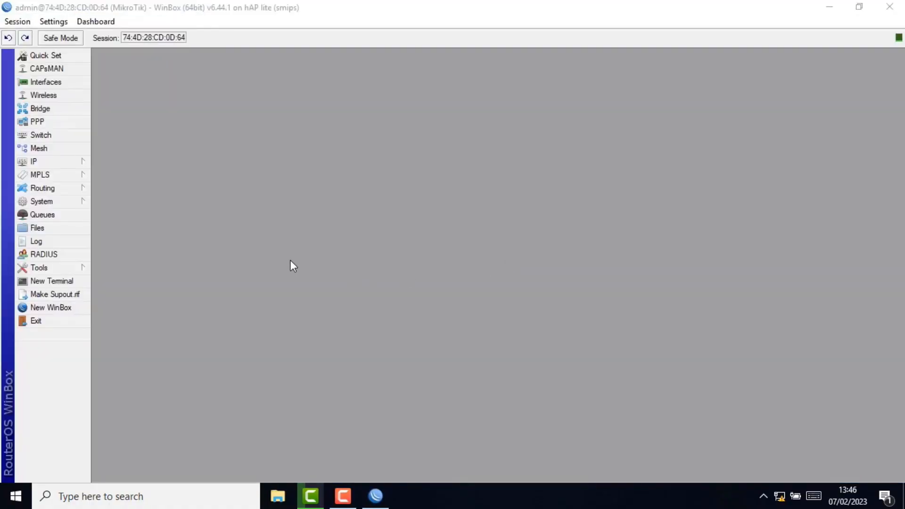
- Change the System Identity name from MikroTik to 'OFFICE B' and apply it
click(73, 203)
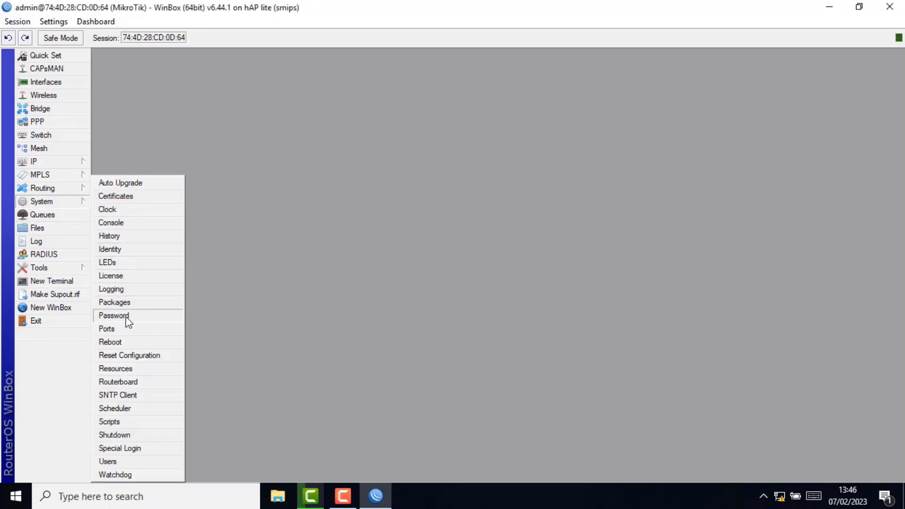
click(129, 250)
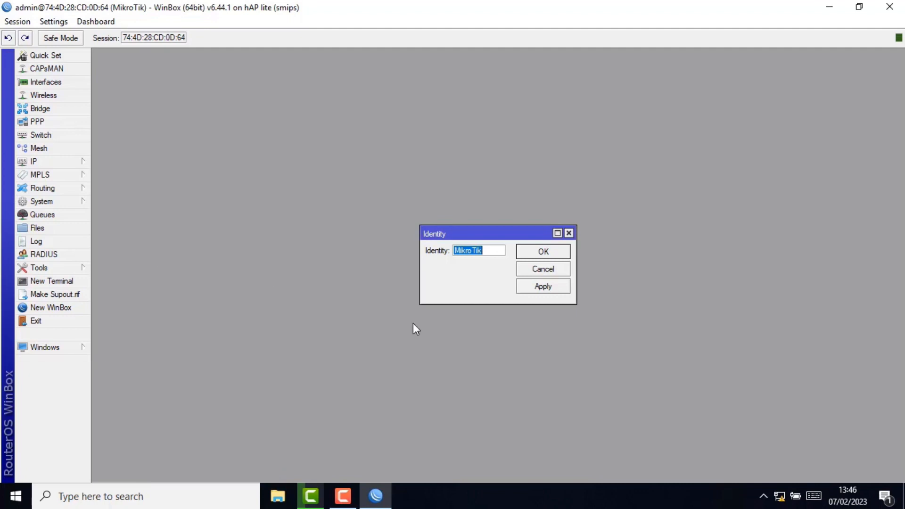
text(OFF)
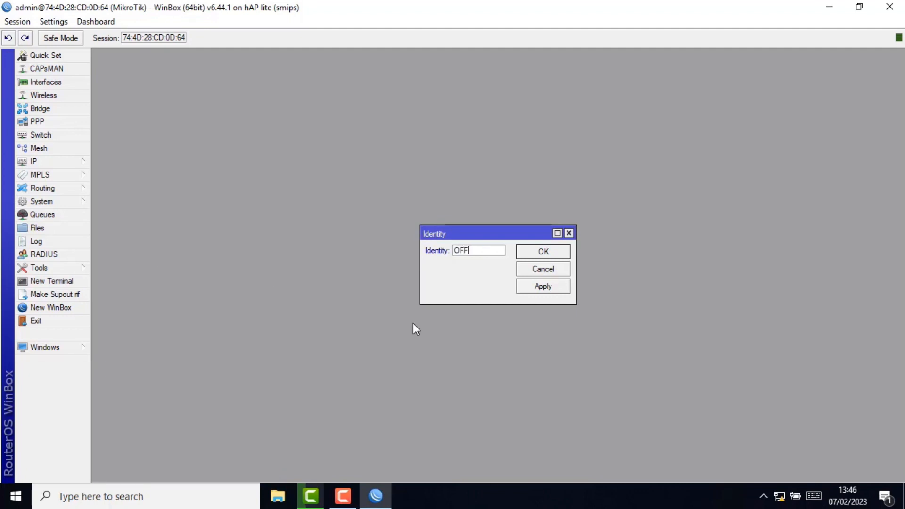
text(ICE B)
click(535, 289)
click(550, 255)
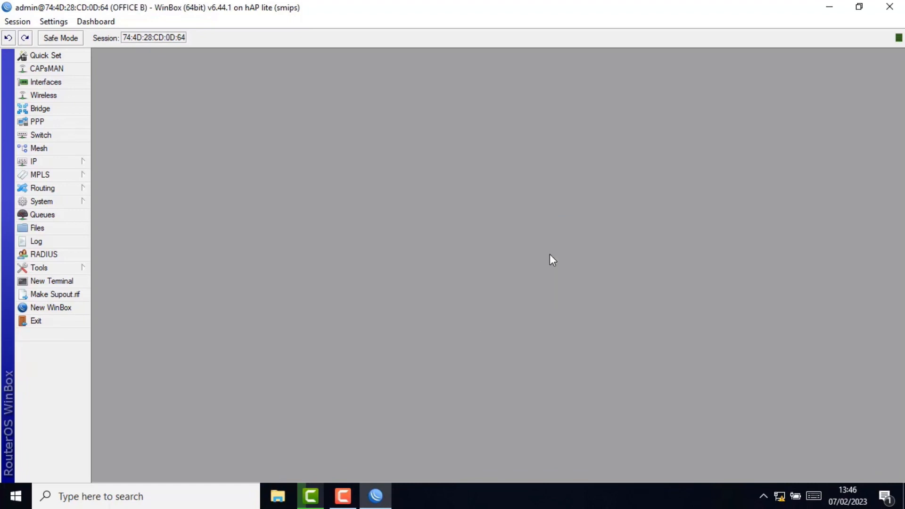
- Add a DHCP client on interface ether1, which binds the address 172.23.2.16/24
click(76, 162)
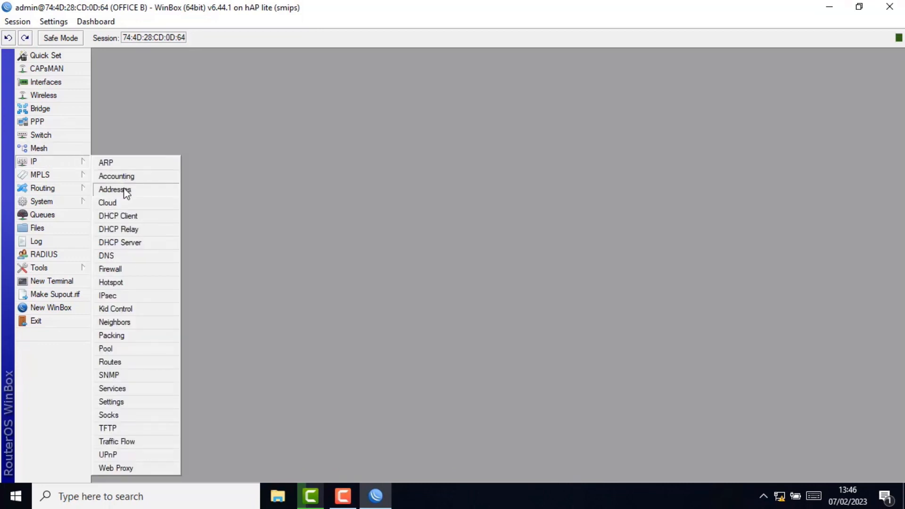
click(128, 215)
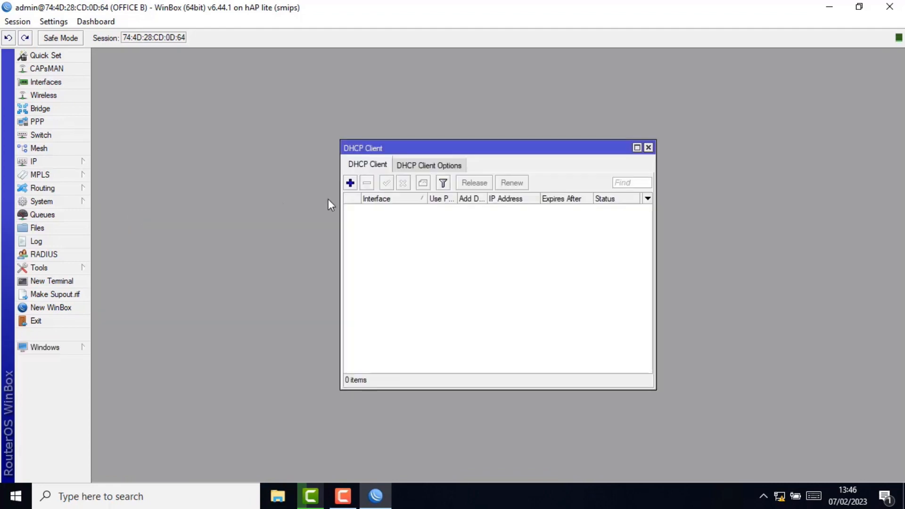
click(350, 185)
click(507, 203)
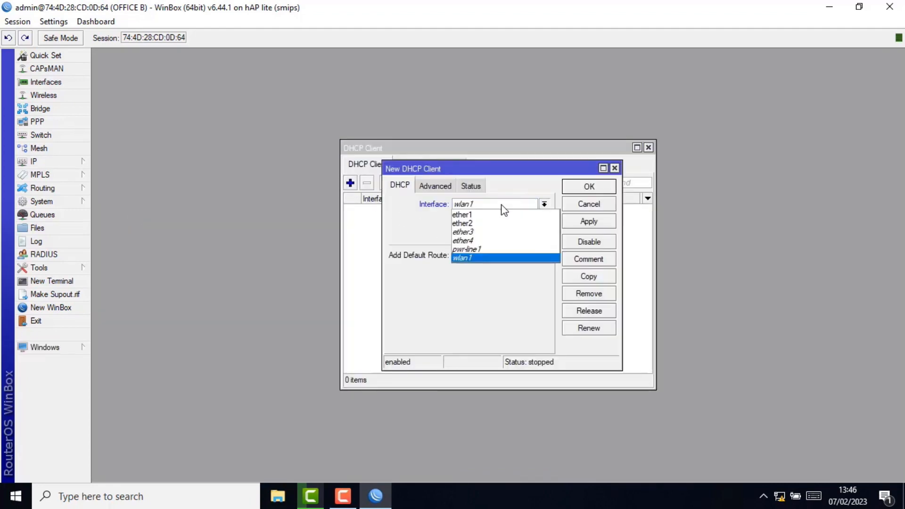
click(476, 216)
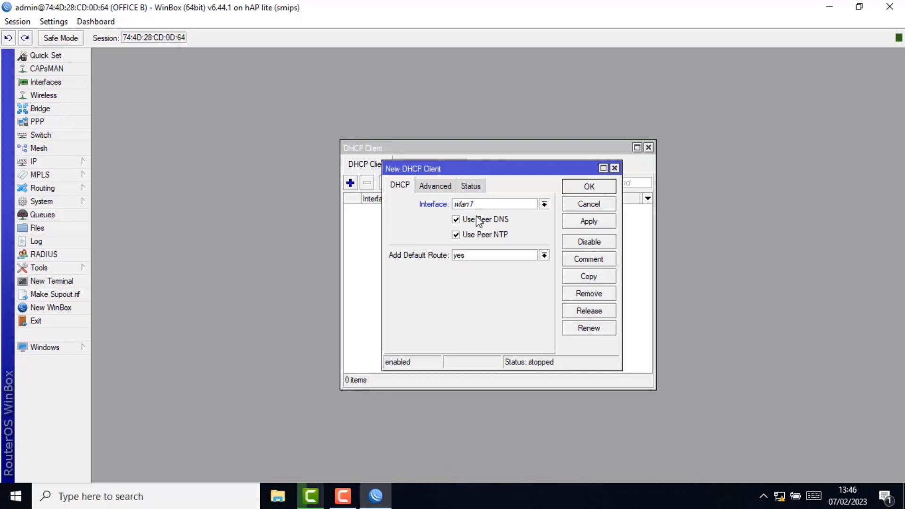
click(589, 221)
click(583, 187)
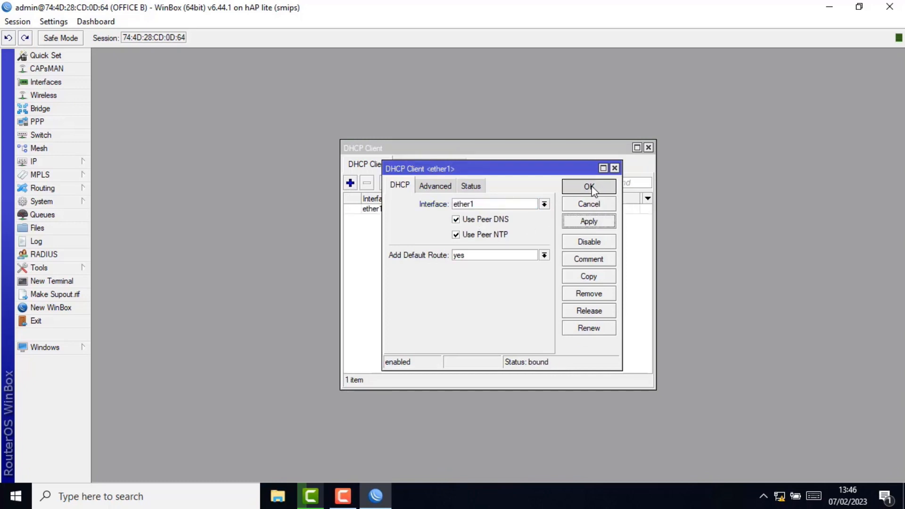
click(66, 161)
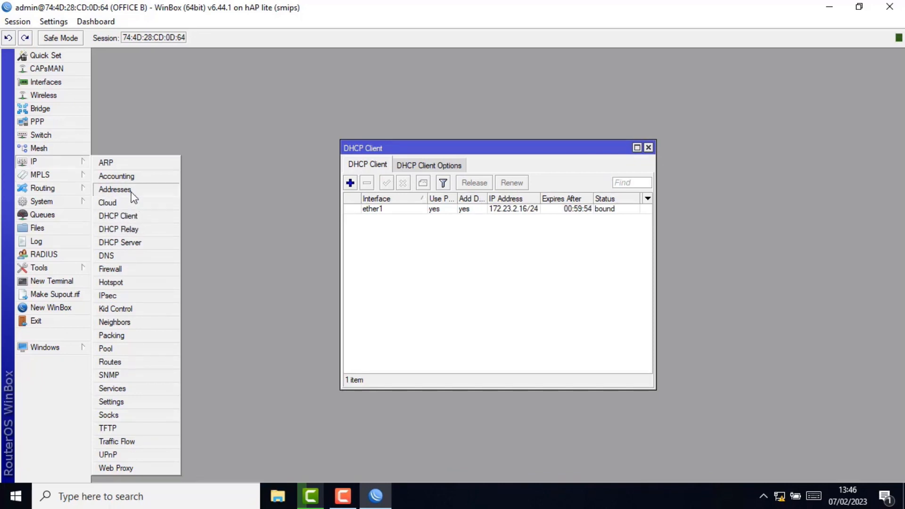
- Add the IP address 172.31.1.1/24 on ether2, then bring up the DHCP Server list
click(115, 190)
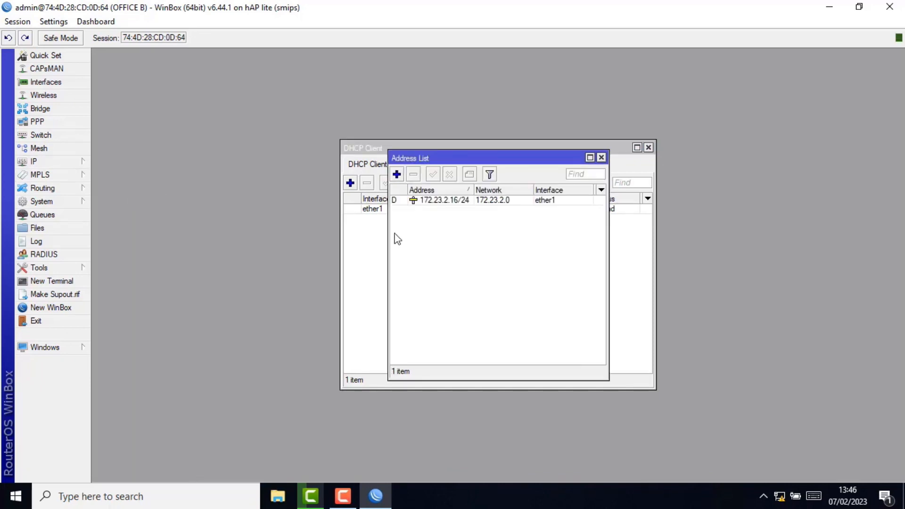
click(397, 175)
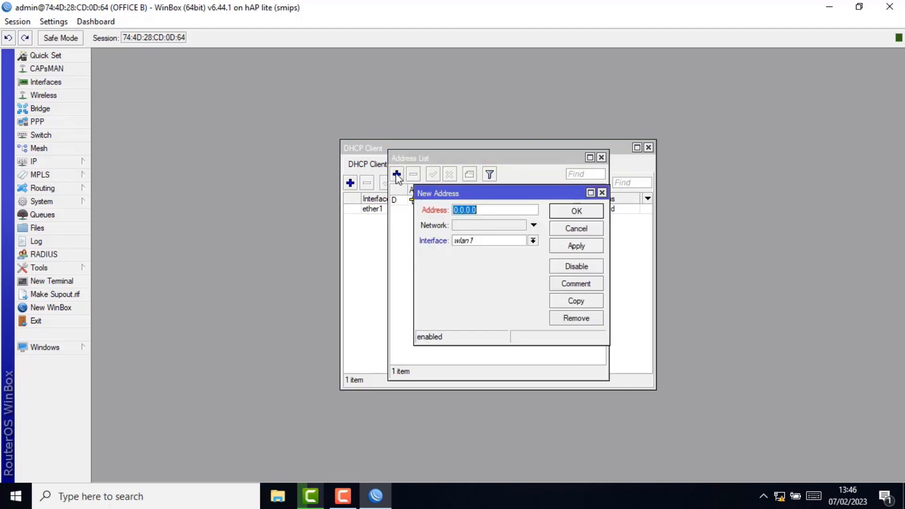
text(172.31.1.1/24)
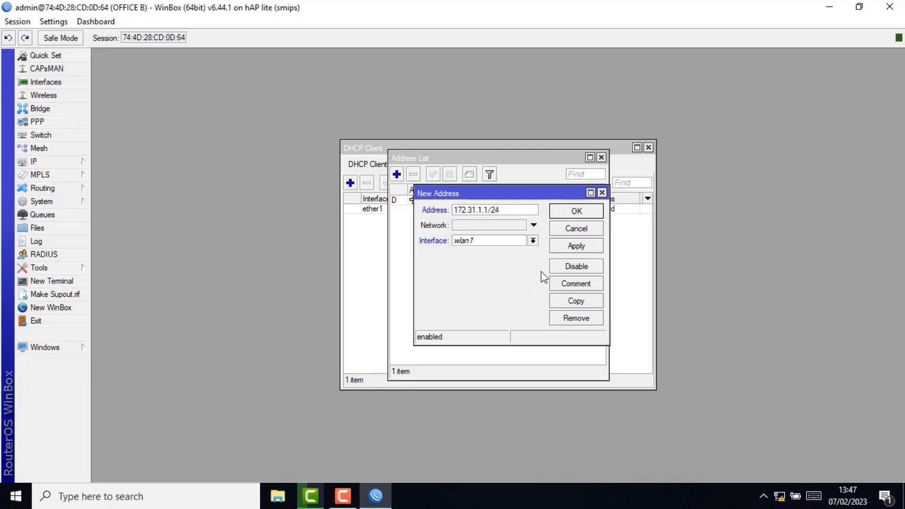
click(534, 241)
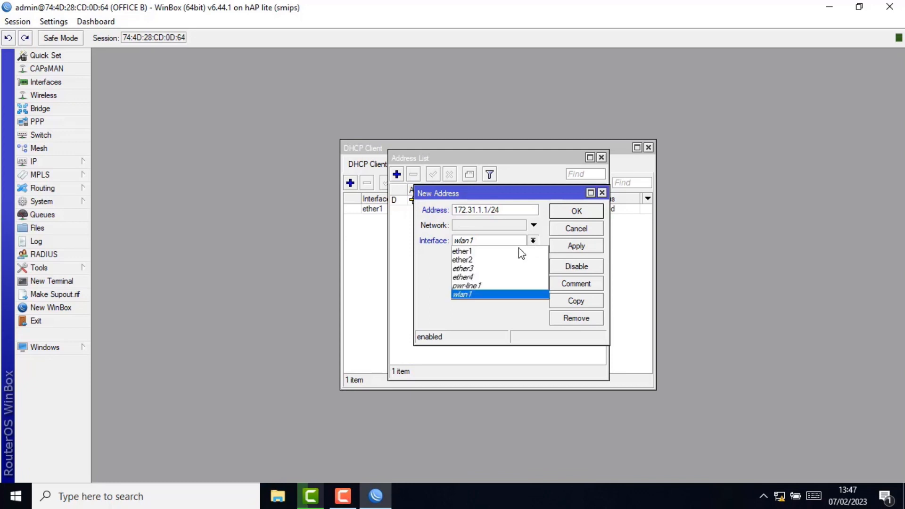
click(490, 265)
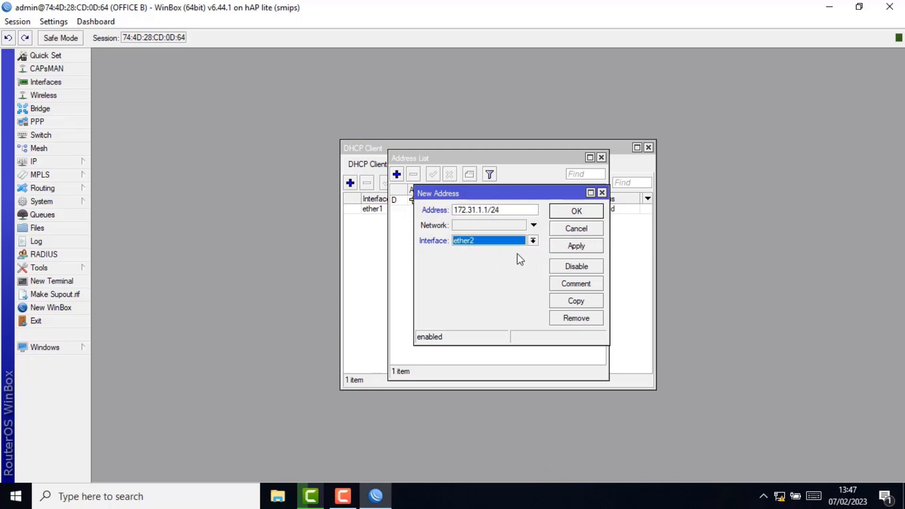
click(590, 245)
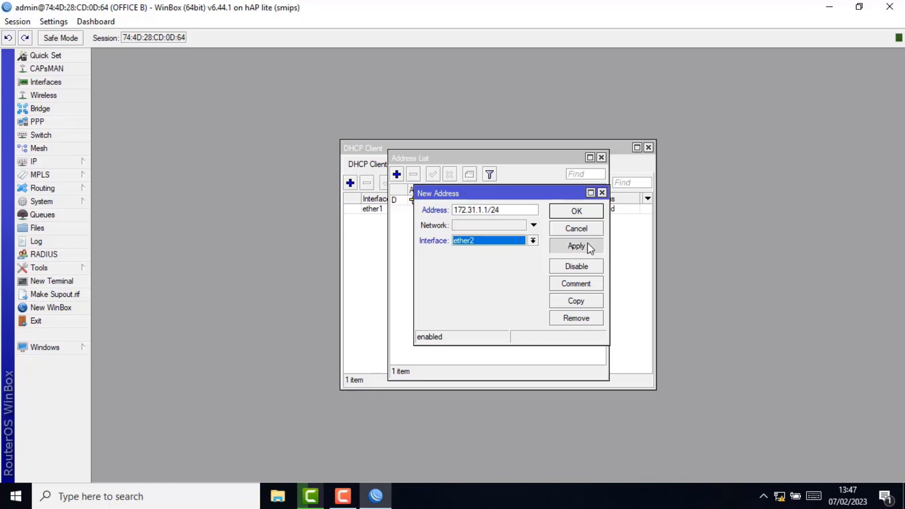
click(576, 212)
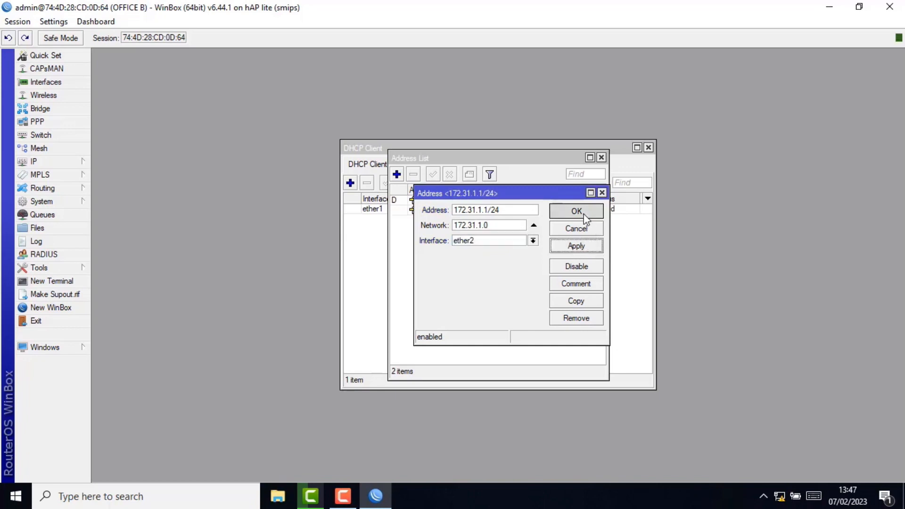
click(77, 166)
click(139, 242)
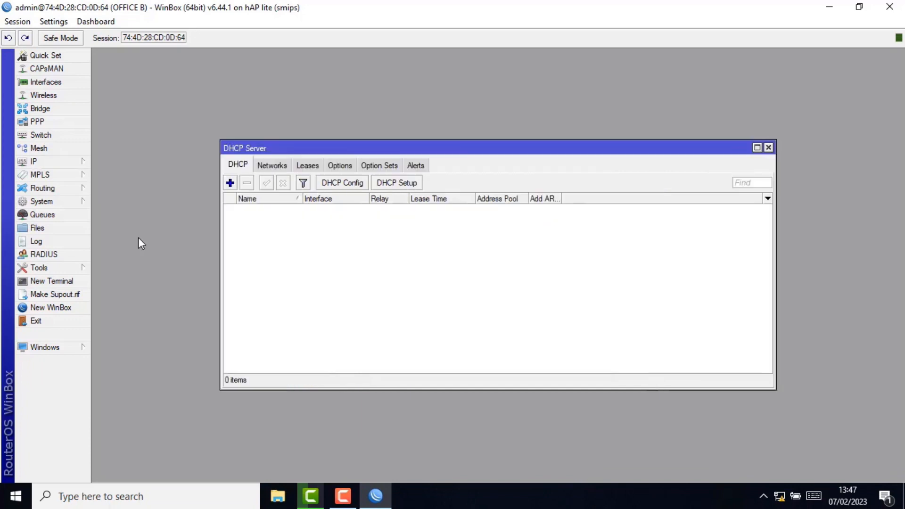
- Run DHCP Setup on ether2 with pool 172.31.1.2–172.31.1.254 and gateway 172.31.1.1, then show Firewall NAT
click(394, 182)
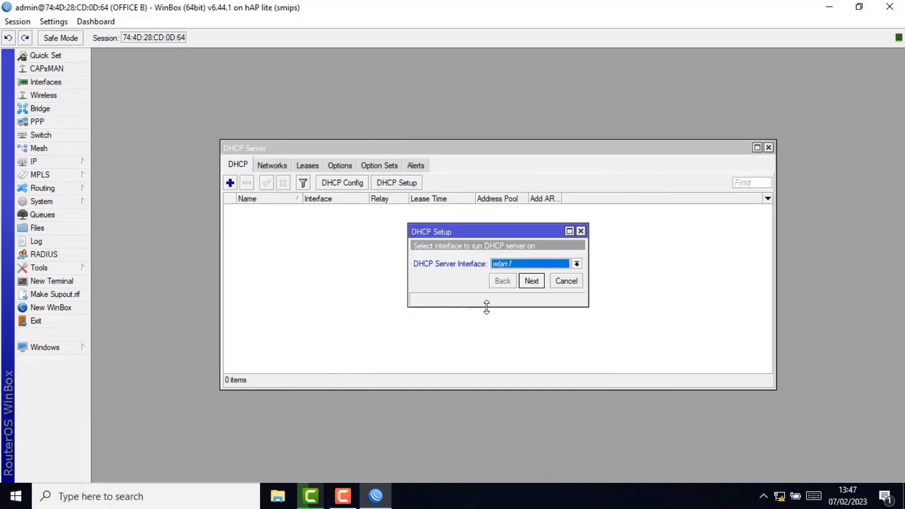
click(556, 264)
click(523, 286)
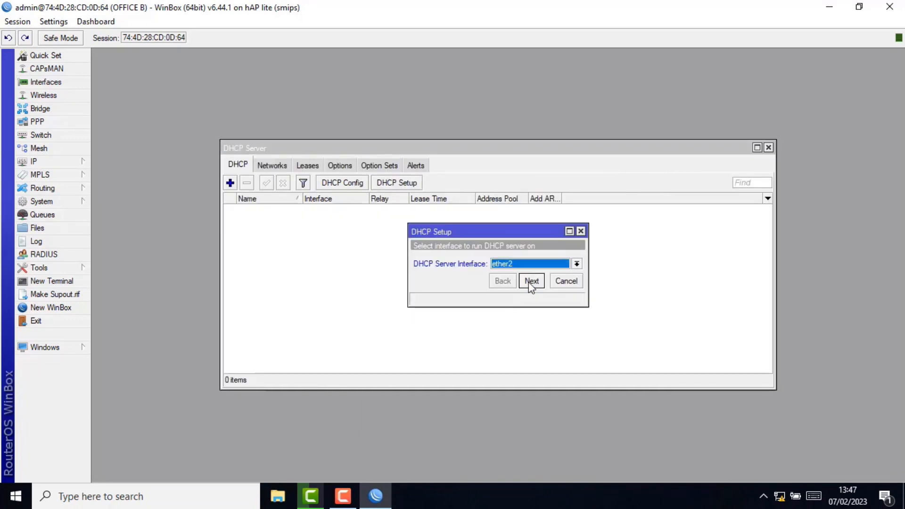
click(525, 283)
click(530, 283)
click(530, 282)
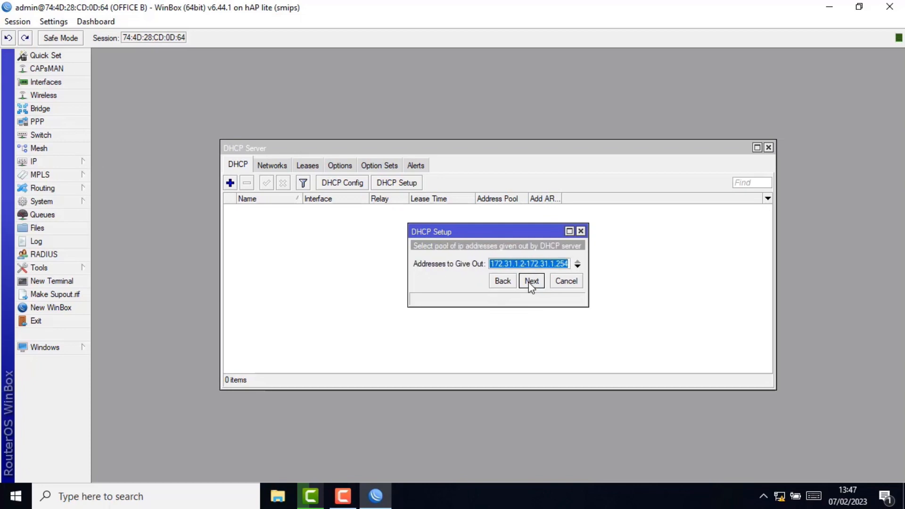
click(530, 282)
click(530, 282)
click(530, 282)
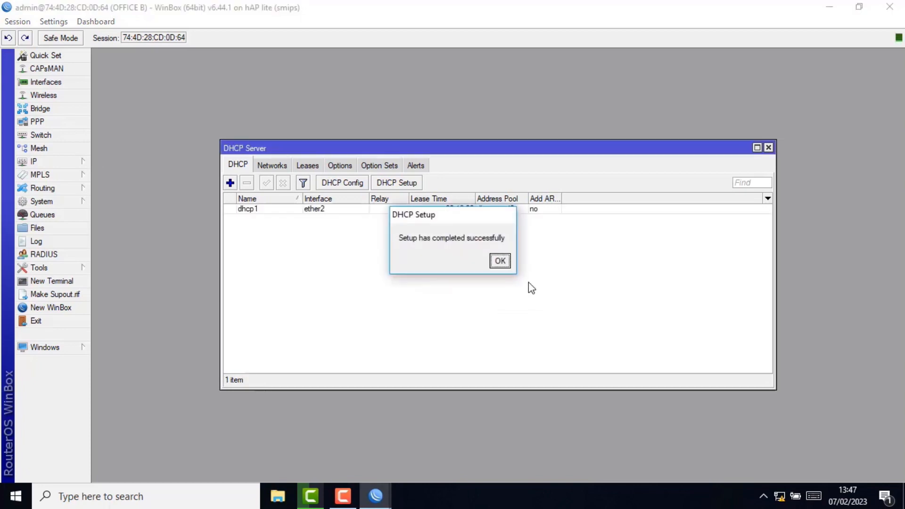
click(499, 261)
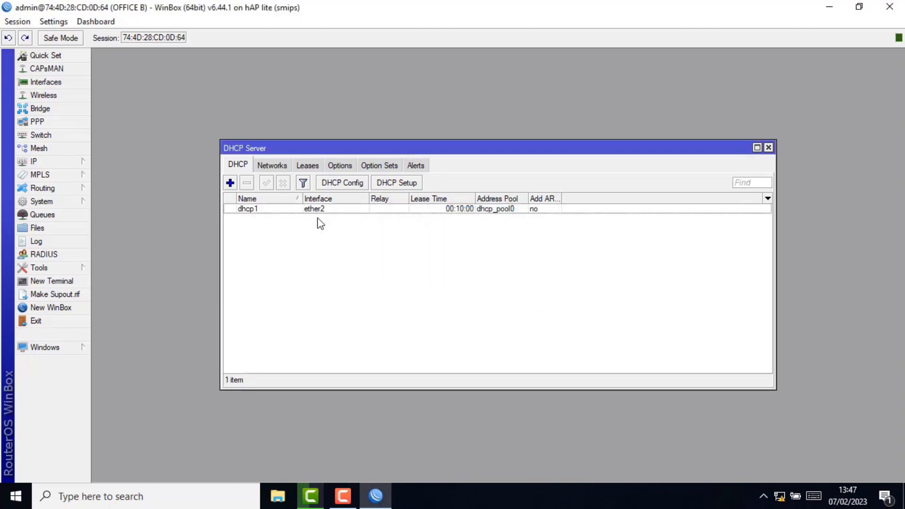
click(72, 163)
click(121, 267)
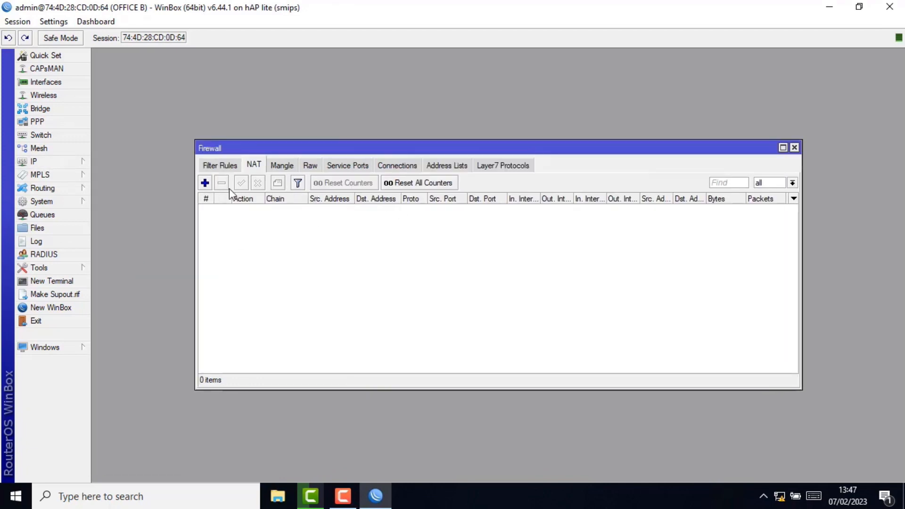
- Add a srcnat NAT rule with Out. Interface ether1 and action masquerade
click(205, 183)
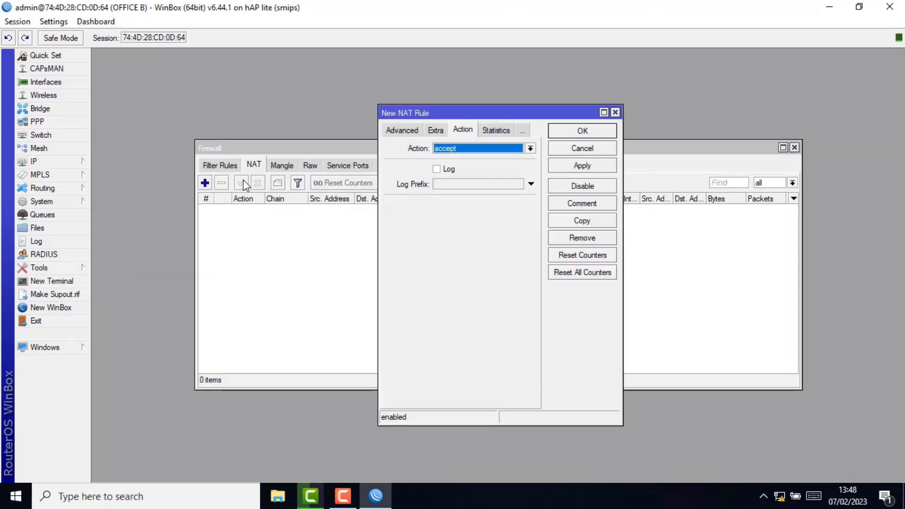
click(399, 131)
click(399, 131)
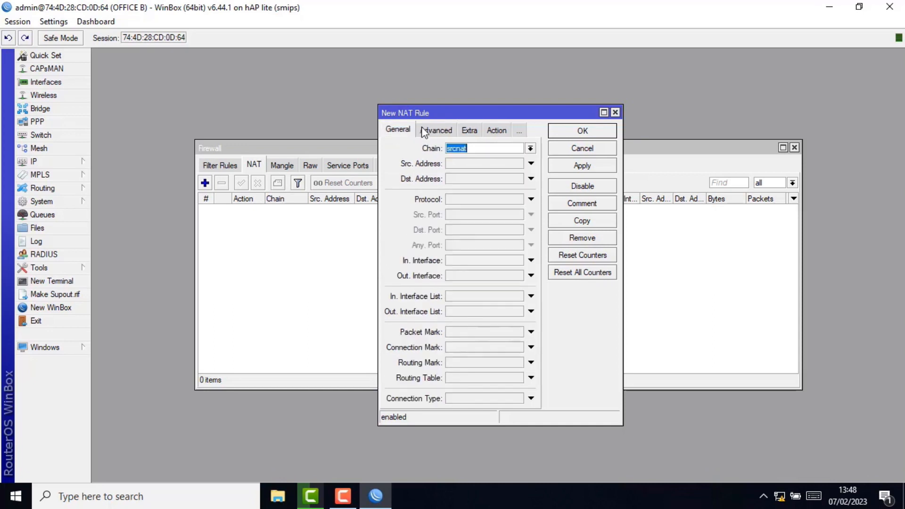
click(481, 275)
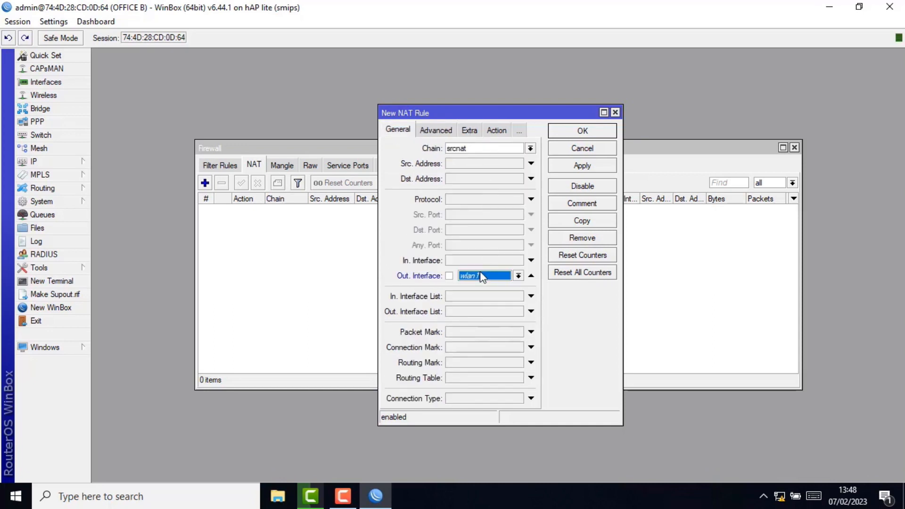
click(520, 276)
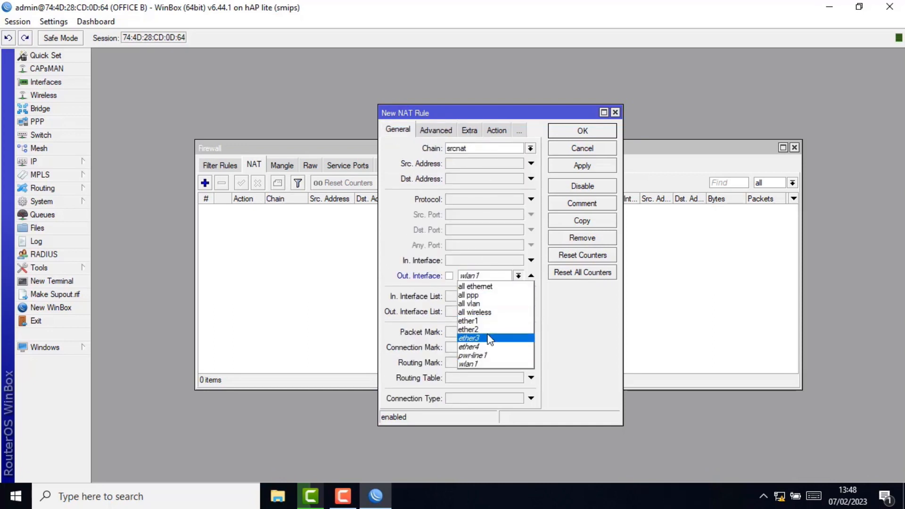
click(484, 323)
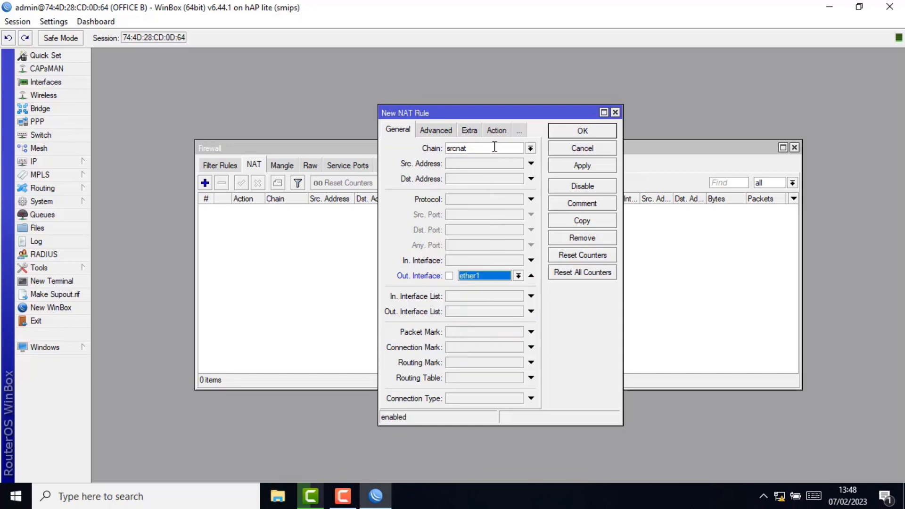
click(496, 131)
click(520, 149)
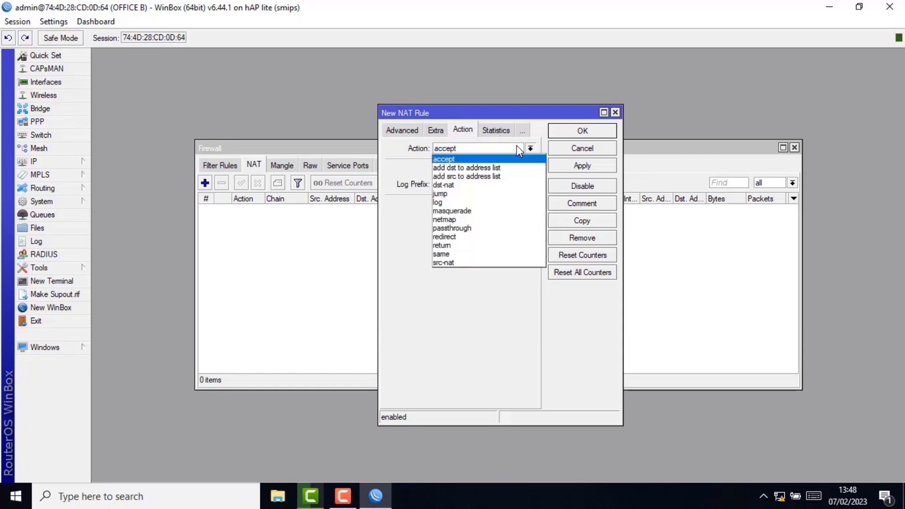
click(461, 211)
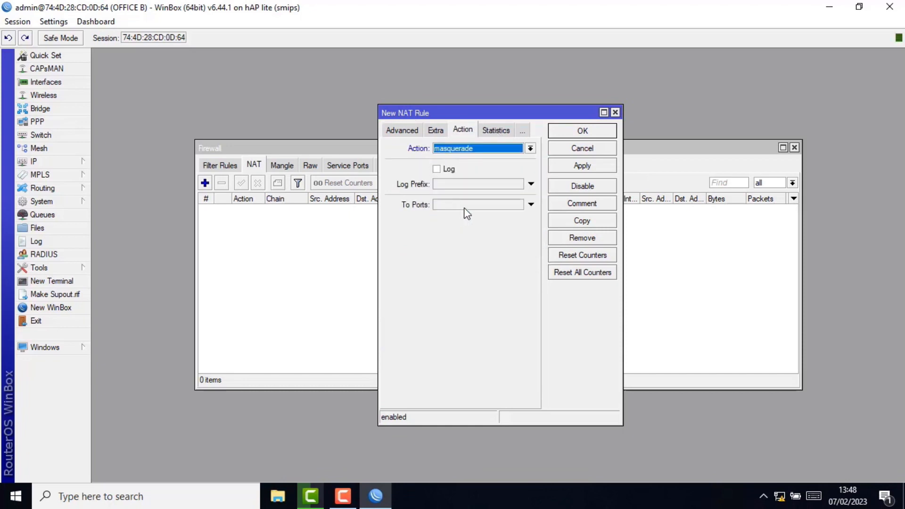
click(581, 164)
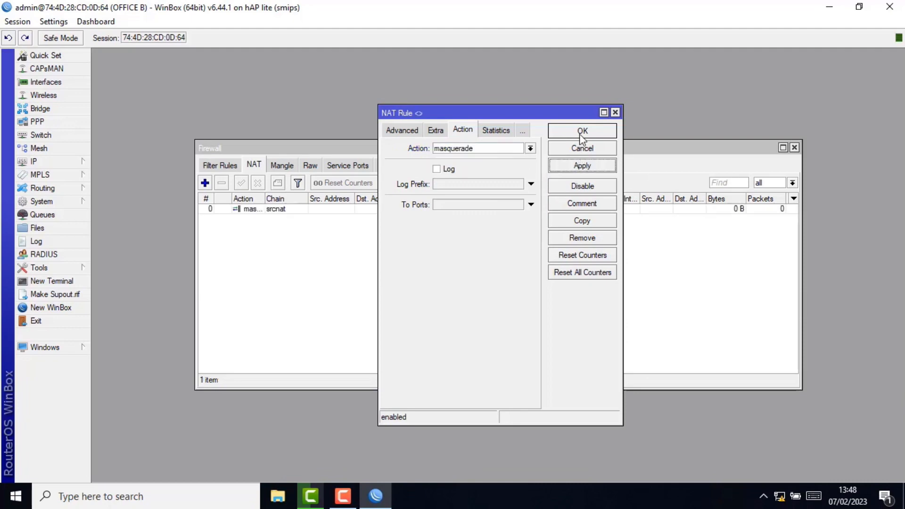
click(580, 134)
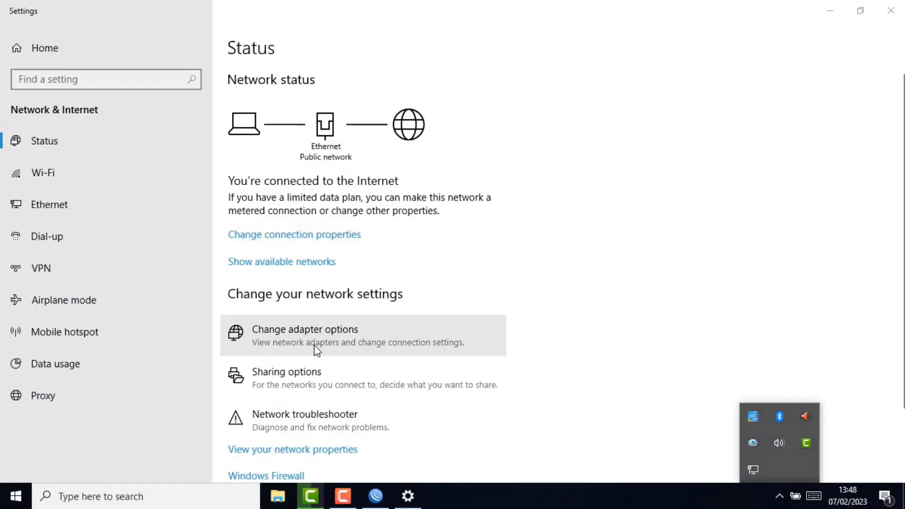
- Enable the Ethernet adapter, check it got 172.31.1.254 via DHCP, and launch WinBox
click(315, 346)
right_click(360, 152)
click(381, 159)
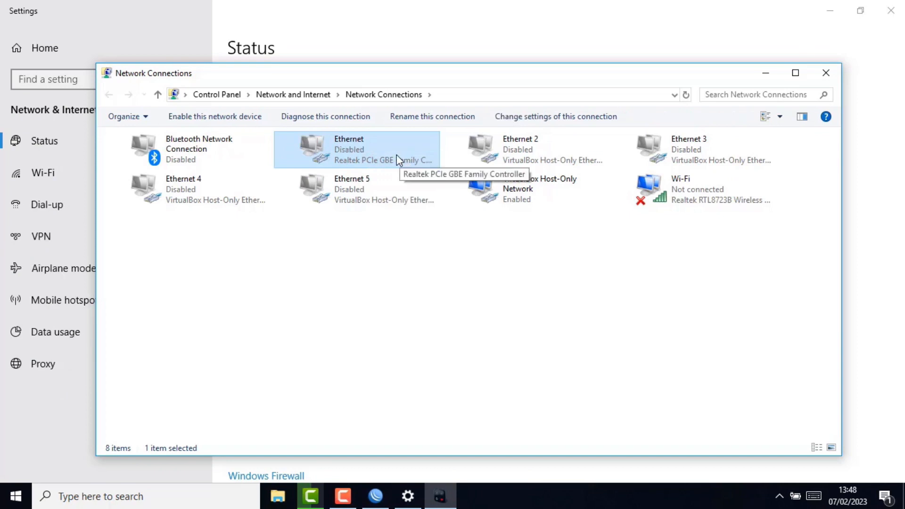
double_click(379, 153)
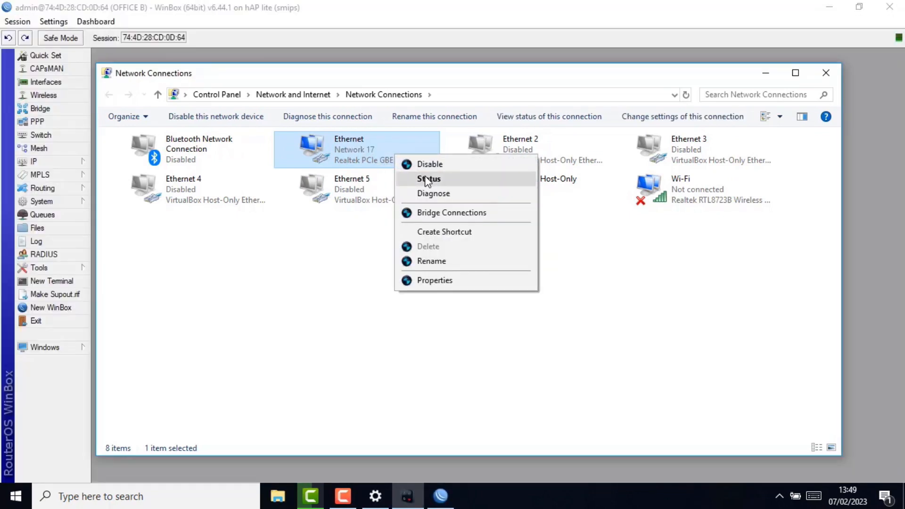
click(428, 180)
click(392, 239)
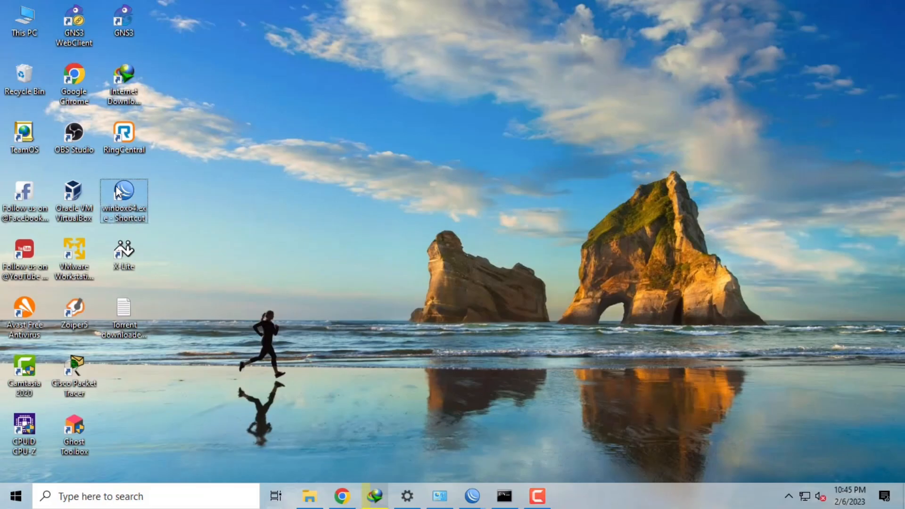
double_click(115, 185)
click(39, 162)
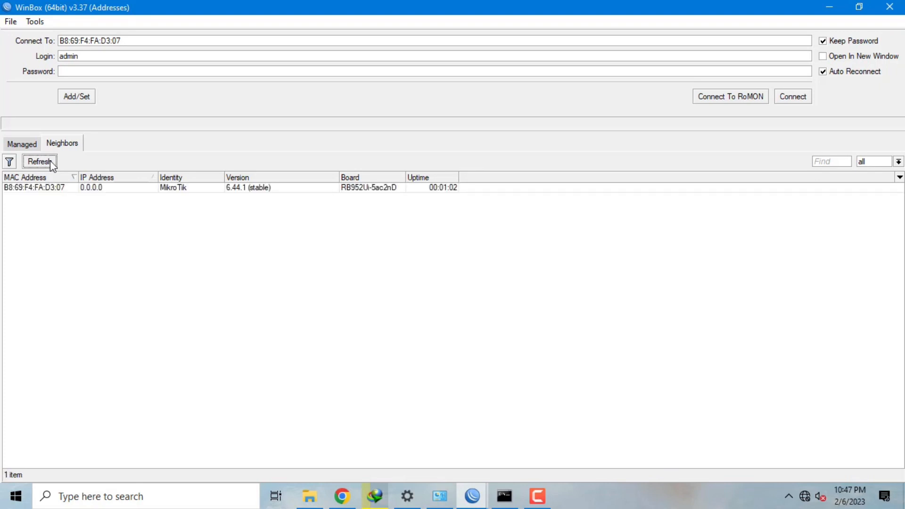
- Connect to the discovered hAP ac lite router and close the PPP window
click(37, 188)
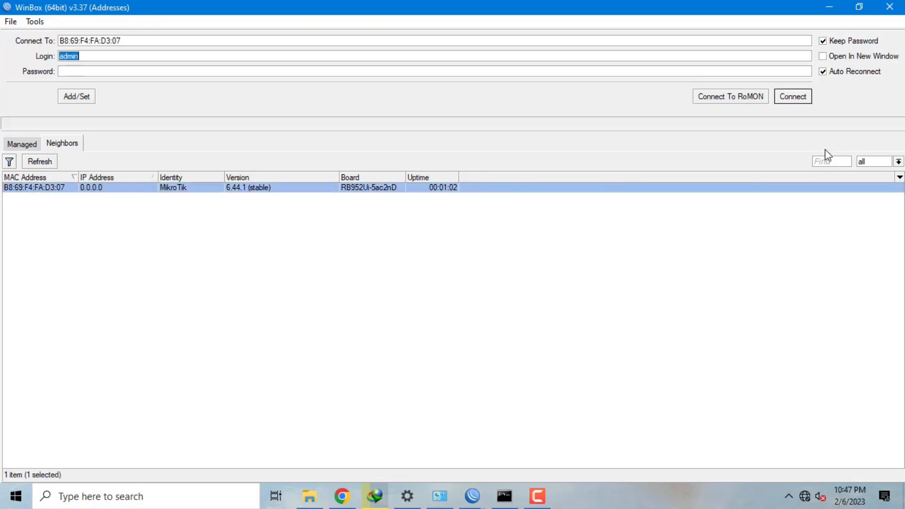
click(794, 97)
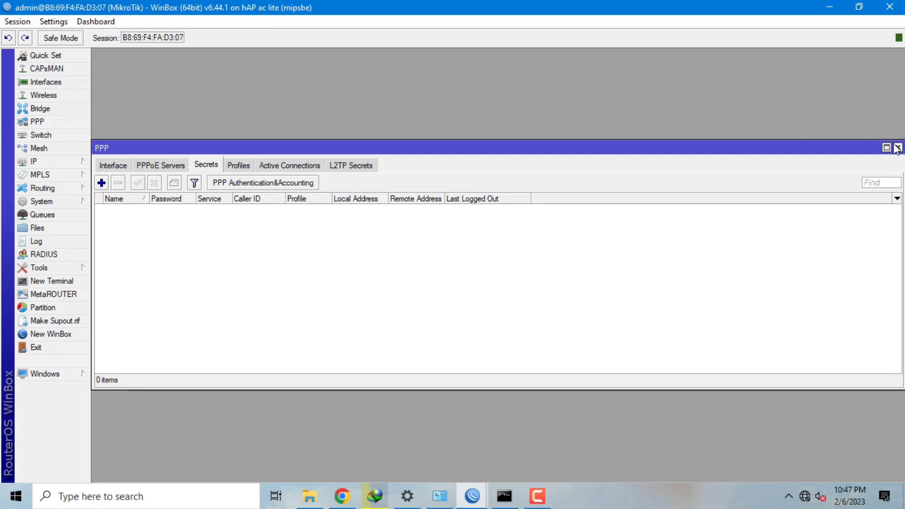
click(894, 143)
- Replace the router identity MikroTik with 'OFFICE A' and apply it
click(81, 200)
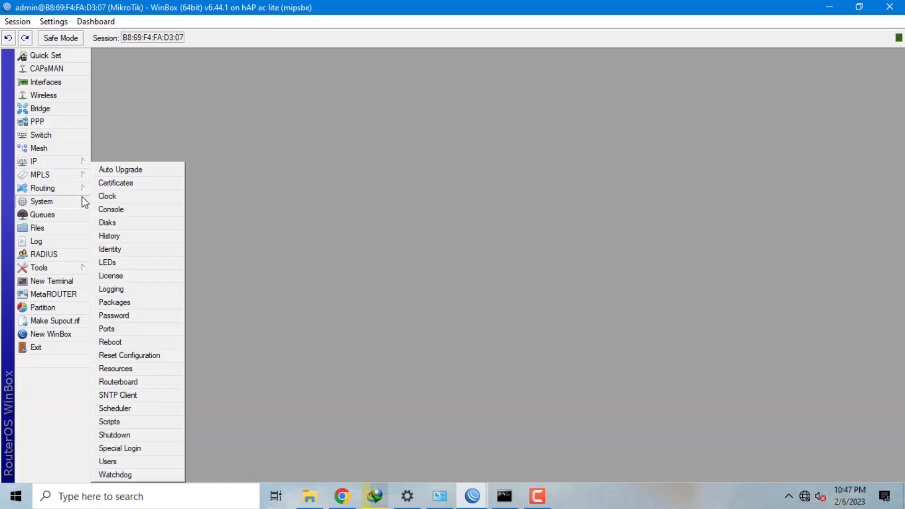
click(161, 246)
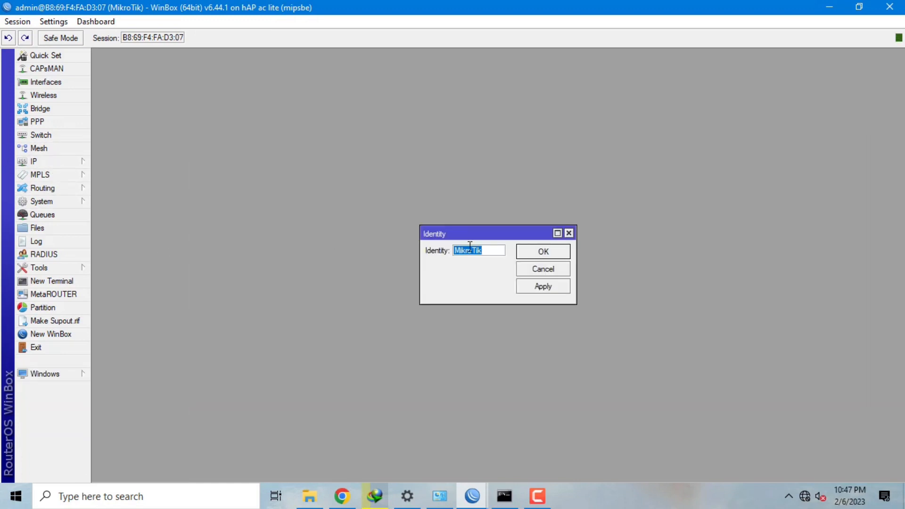
key(BackSpace)
text(OFFICE A)
click(542, 285)
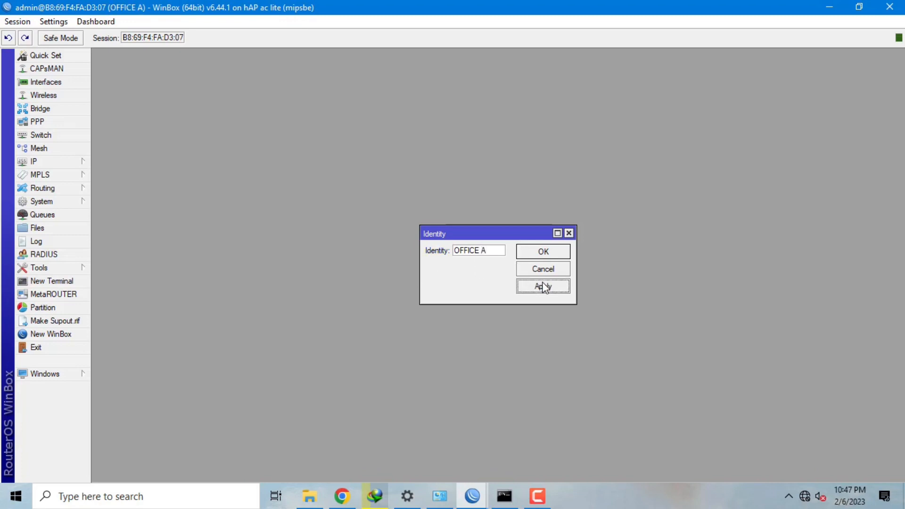
click(556, 255)
- Add a DHCP client on ether1 so Office A binds 172.23.2.15/24
click(71, 161)
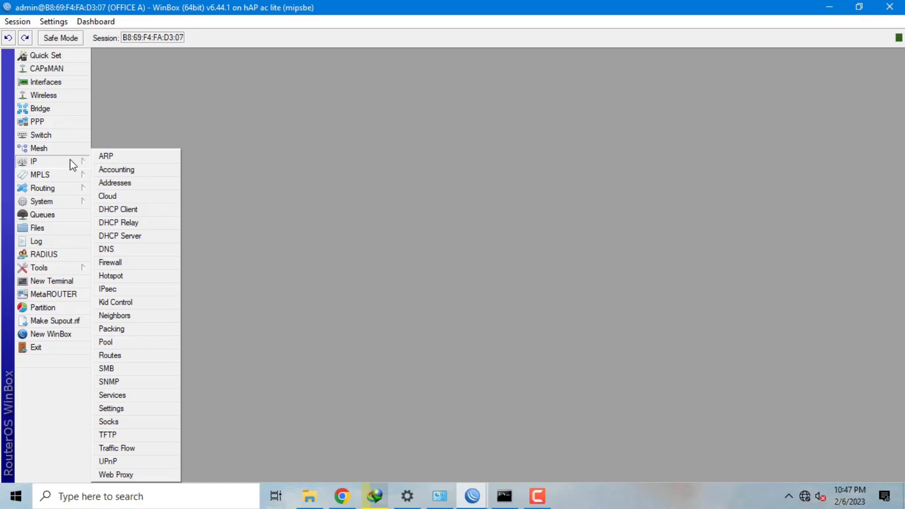
click(156, 214)
click(243, 164)
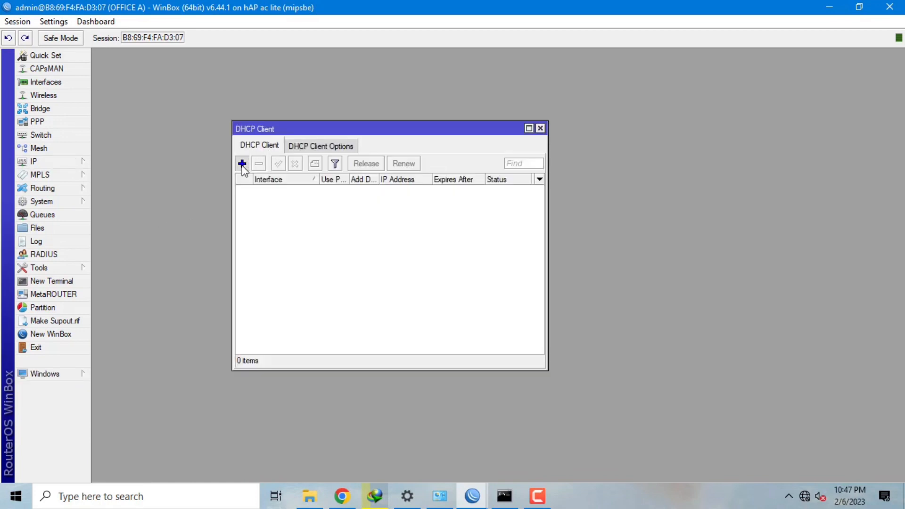
click(544, 205)
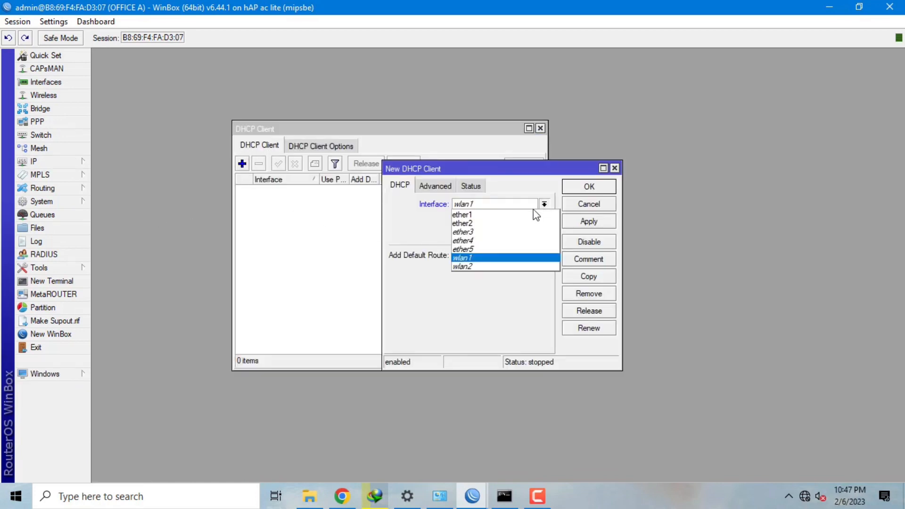
click(481, 217)
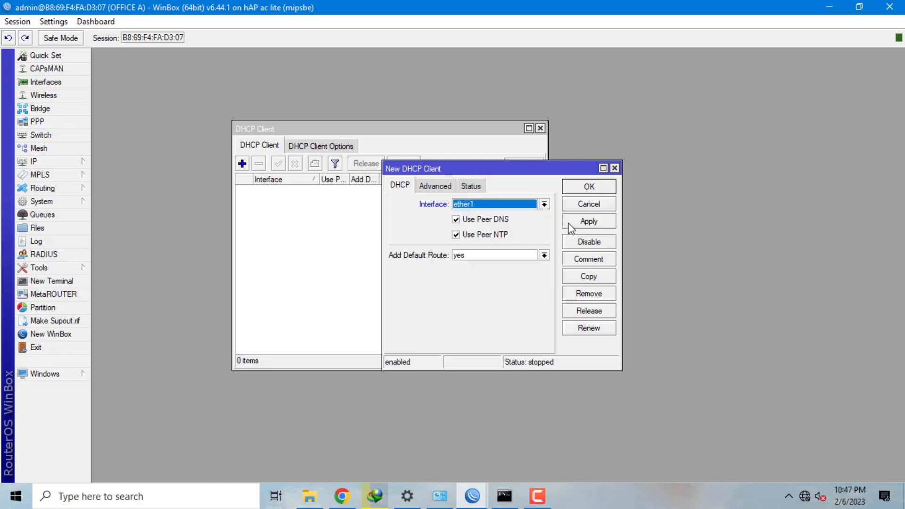
click(598, 222)
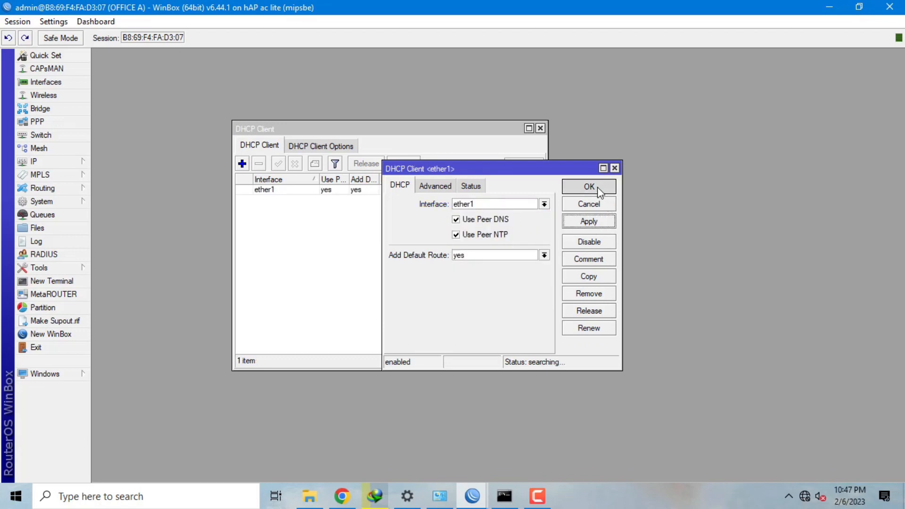
click(590, 186)
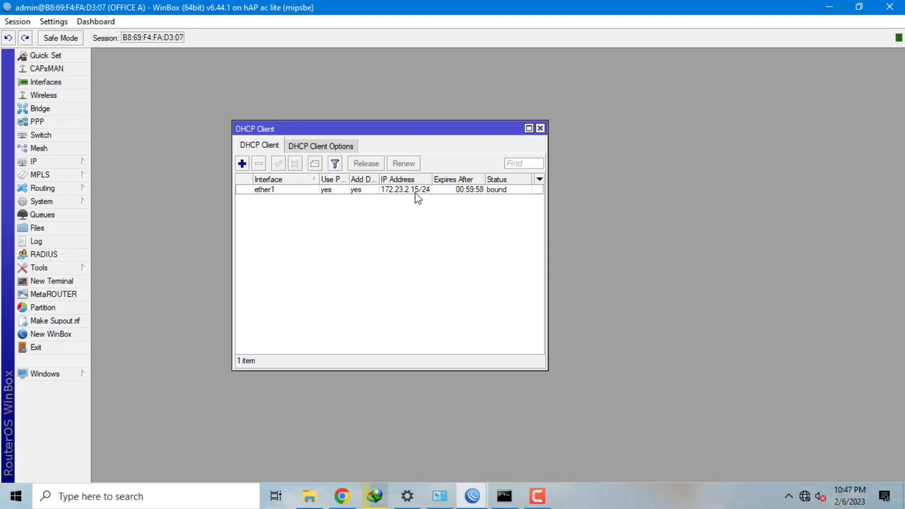
mouse_move(417, 198)
- Add the address 192.168.230.1/24 on ether2, then close the Address List and DHCP Client windows
click(77, 161)
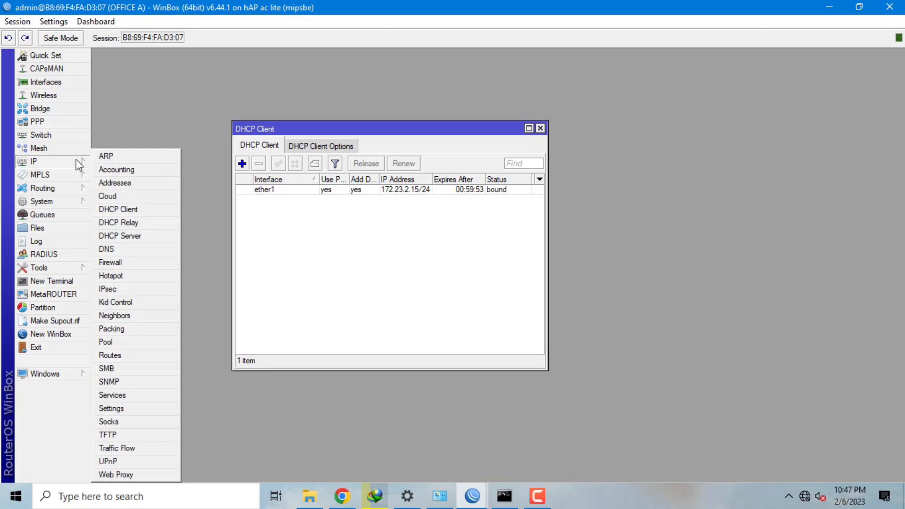
click(162, 181)
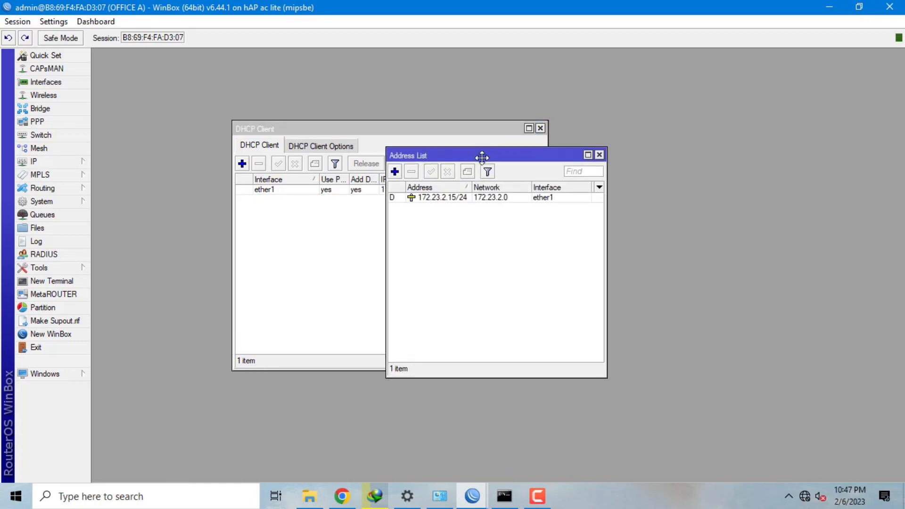
drag(481, 158, 448, 139)
click(364, 156)
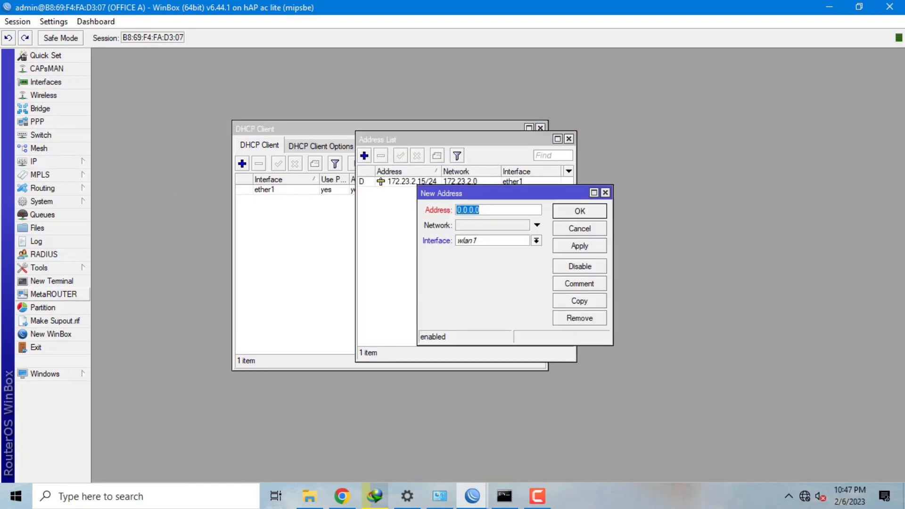
text(192.)
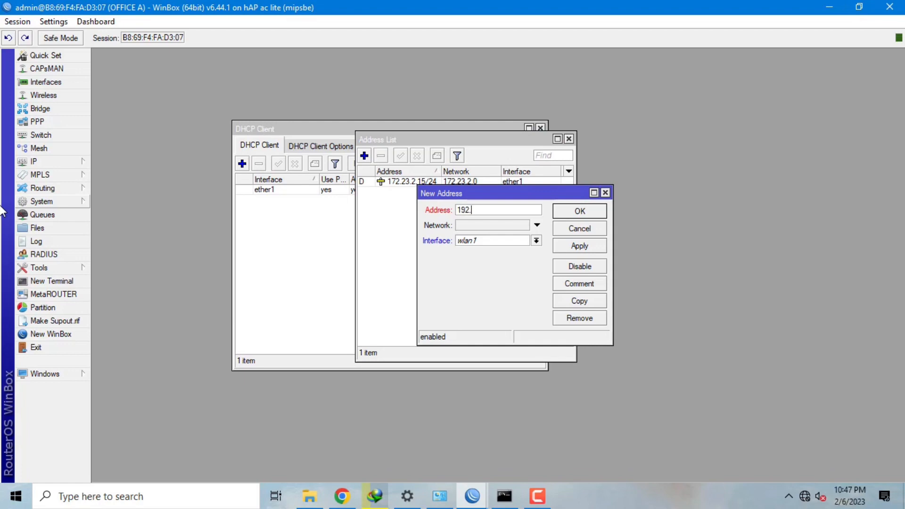
text(168.230.1/24)
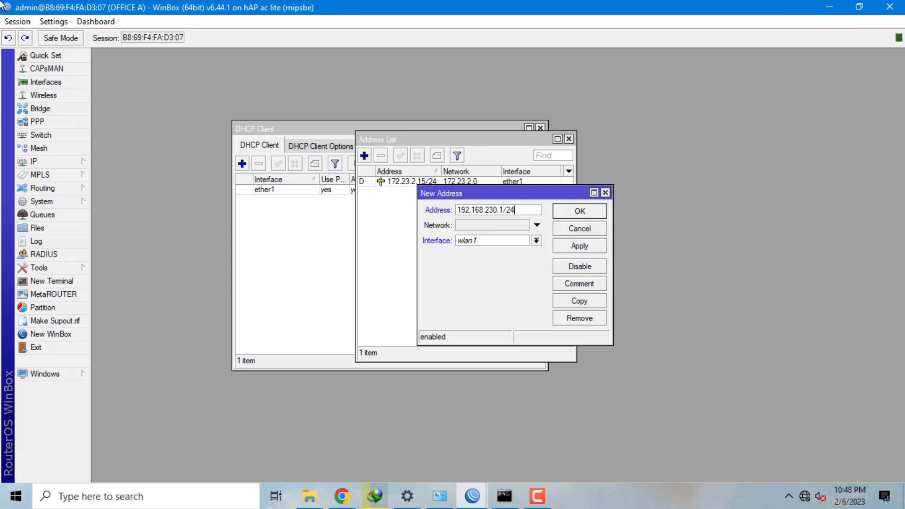
click(537, 241)
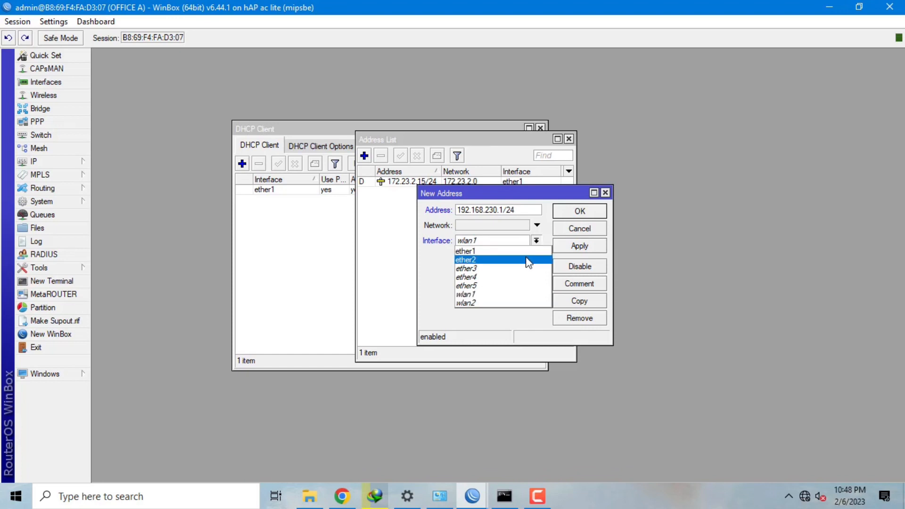
click(525, 260)
click(582, 247)
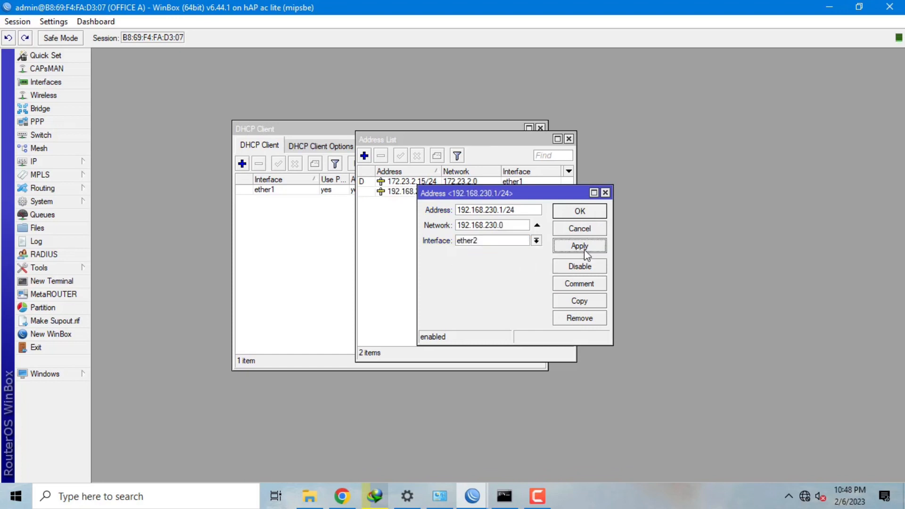
click(585, 211)
click(569, 139)
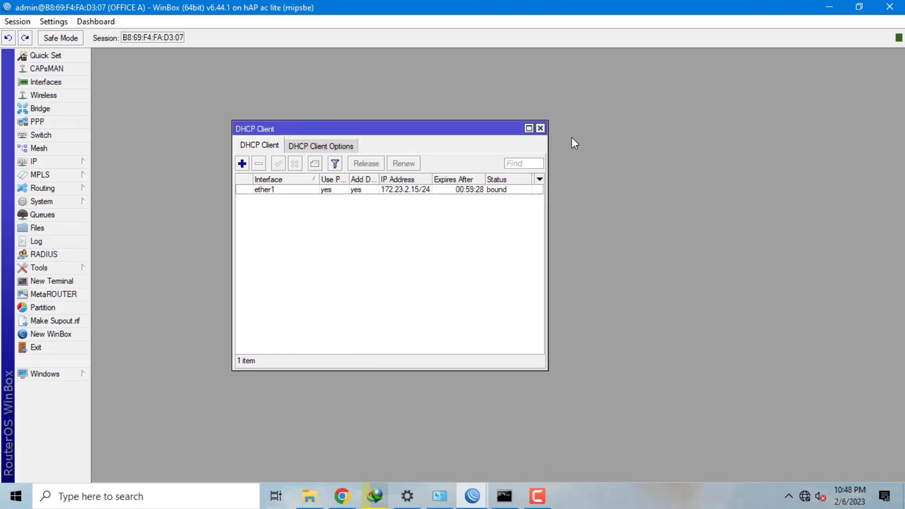
click(540, 127)
- Run DHCP Setup on ether2 with the 192.168.230.0/24 address space and default gateway, DNS and lease time
click(47, 162)
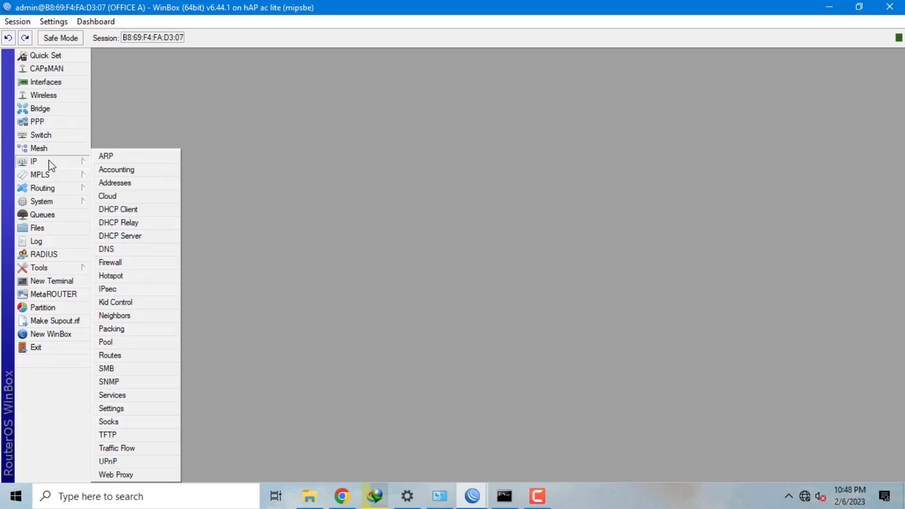
click(152, 238)
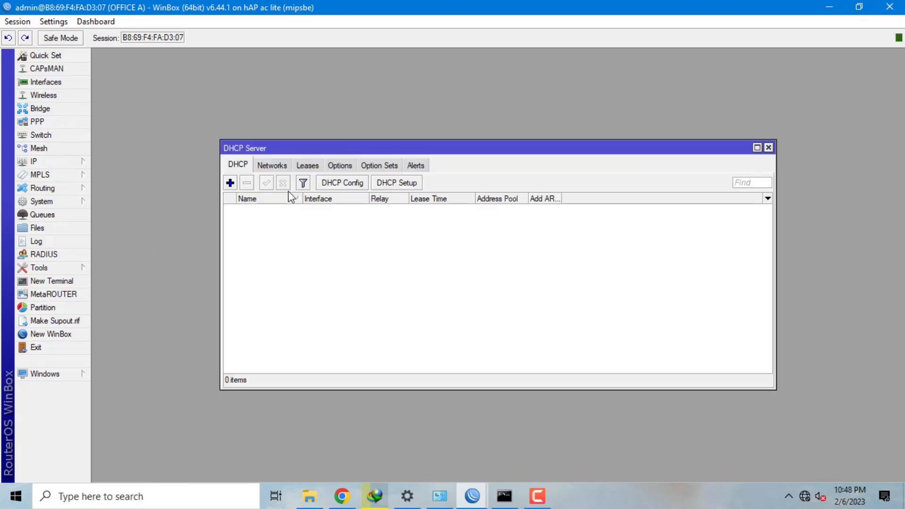
click(396, 185)
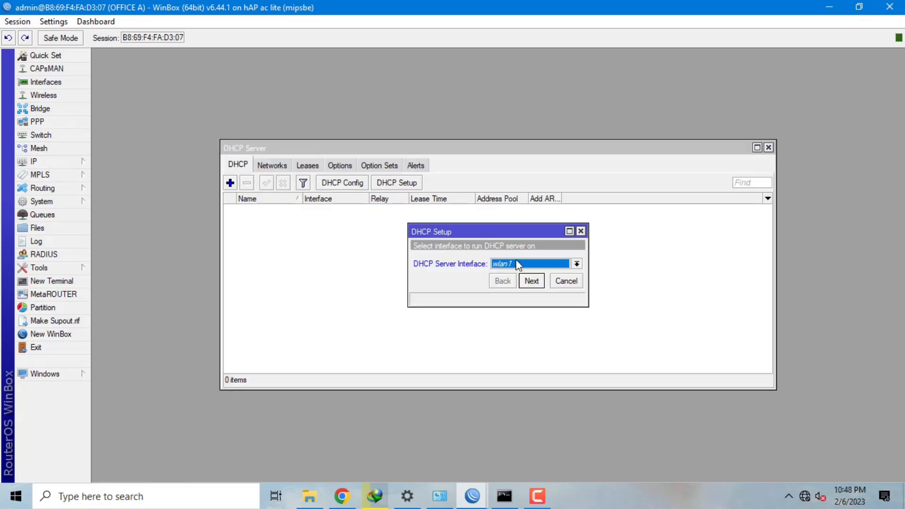
click(577, 265)
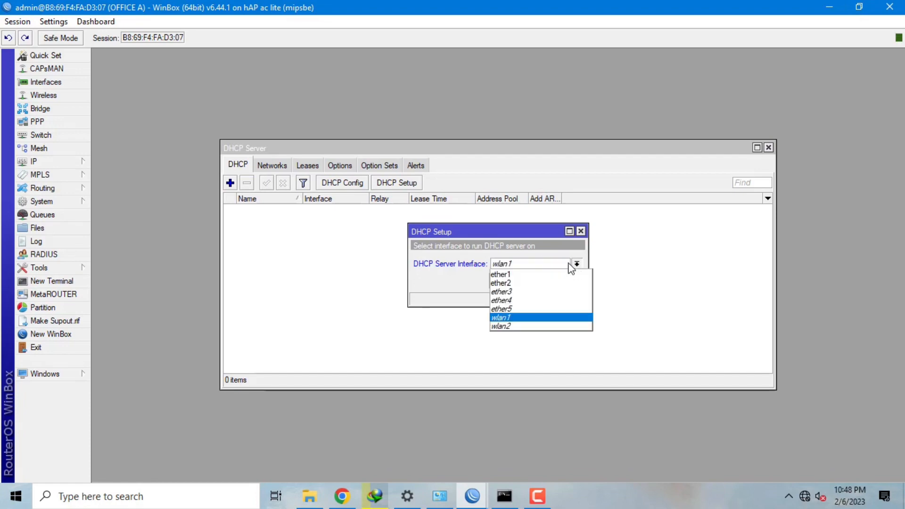
click(538, 283)
click(537, 282)
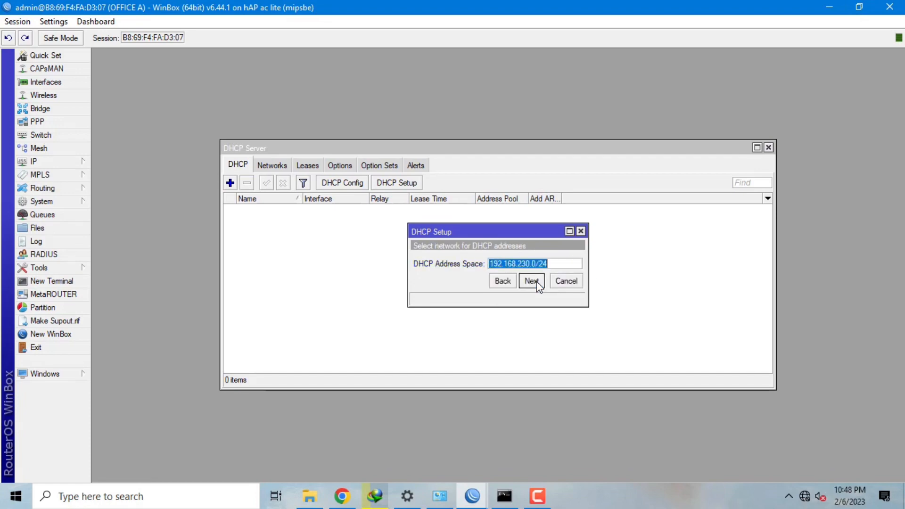
click(536, 281)
click(537, 282)
click(537, 282)
click(537, 282)
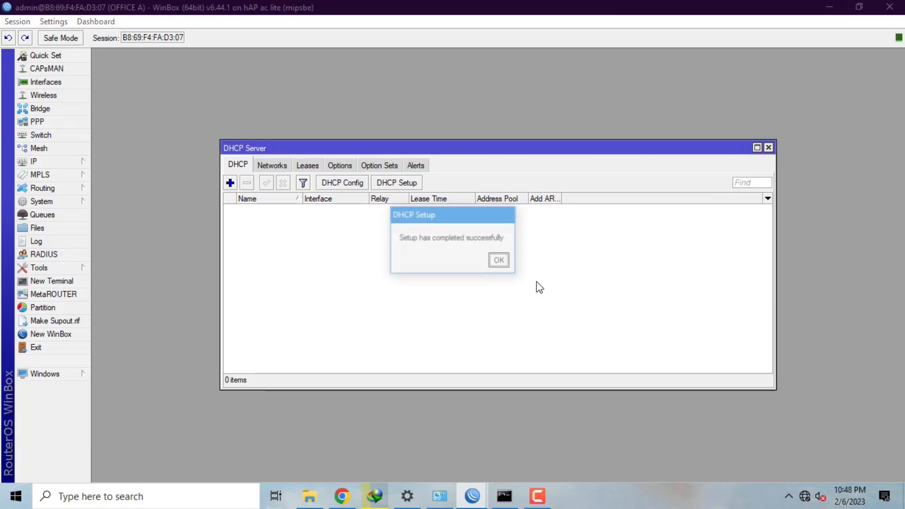
click(500, 261)
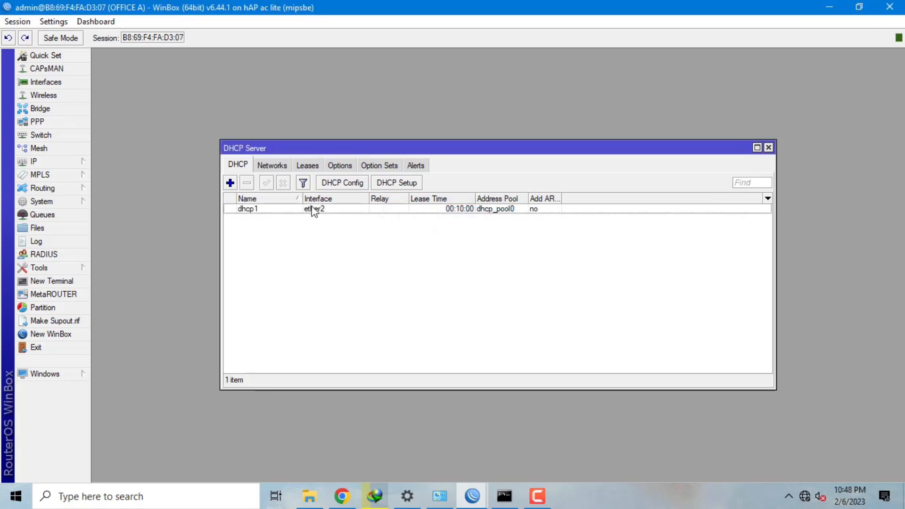
click(75, 162)
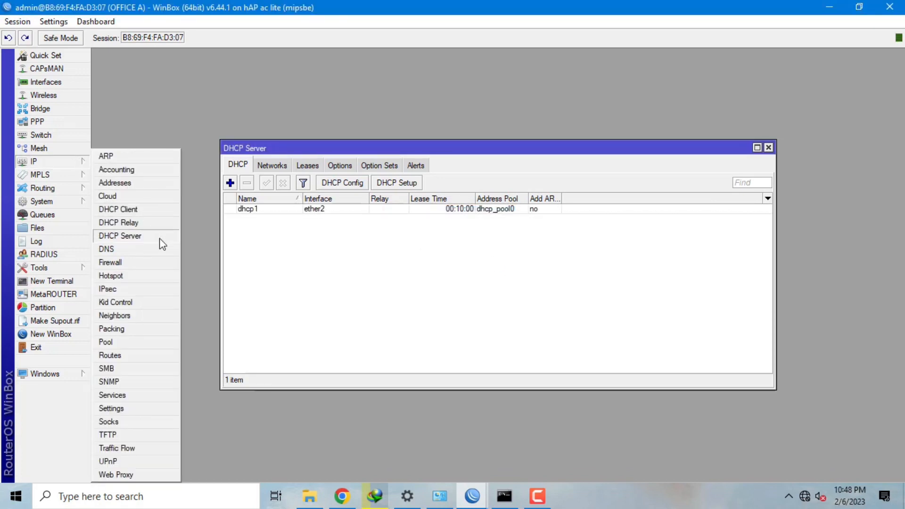
- Add a srcnat NAT rule that masquerades traffic going out ether1
click(150, 268)
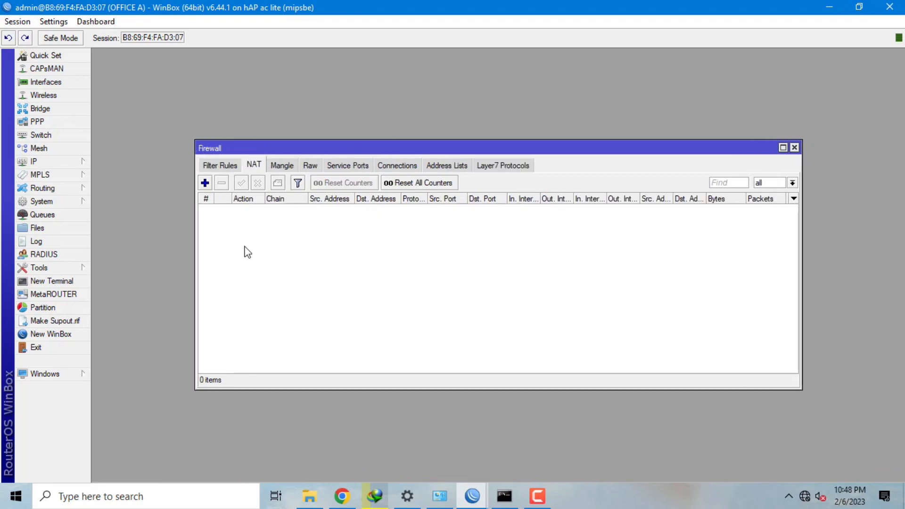
click(205, 182)
click(417, 132)
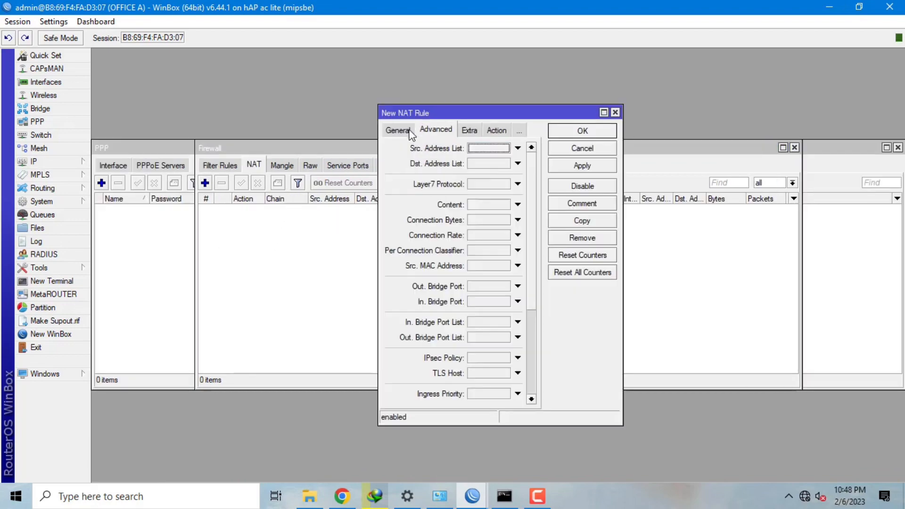
click(401, 131)
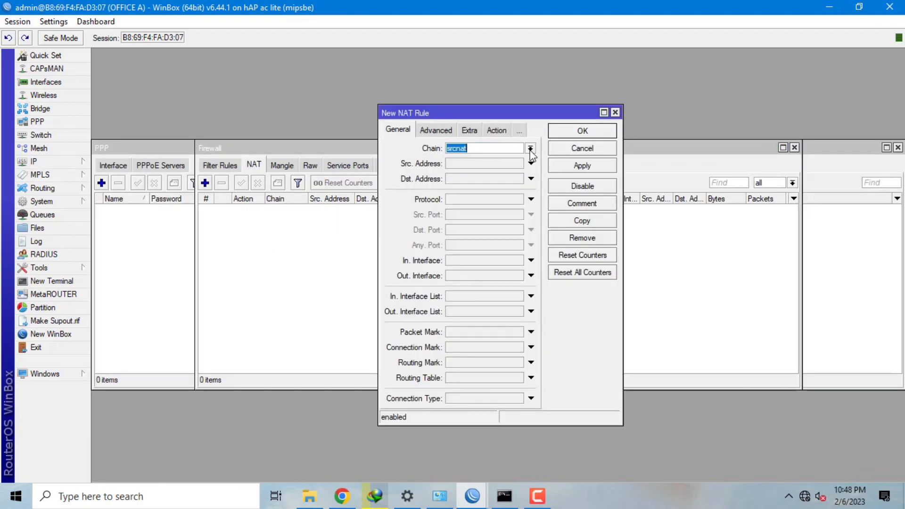
click(487, 275)
click(518, 275)
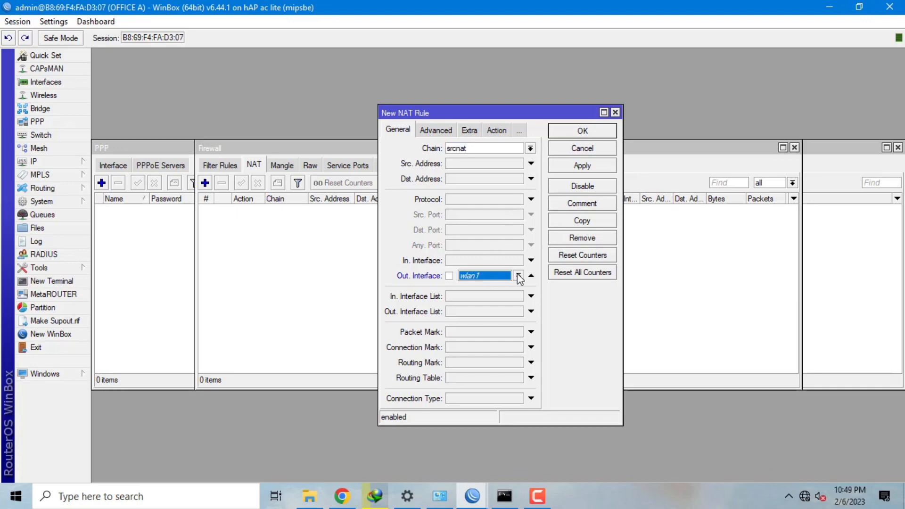
click(497, 321)
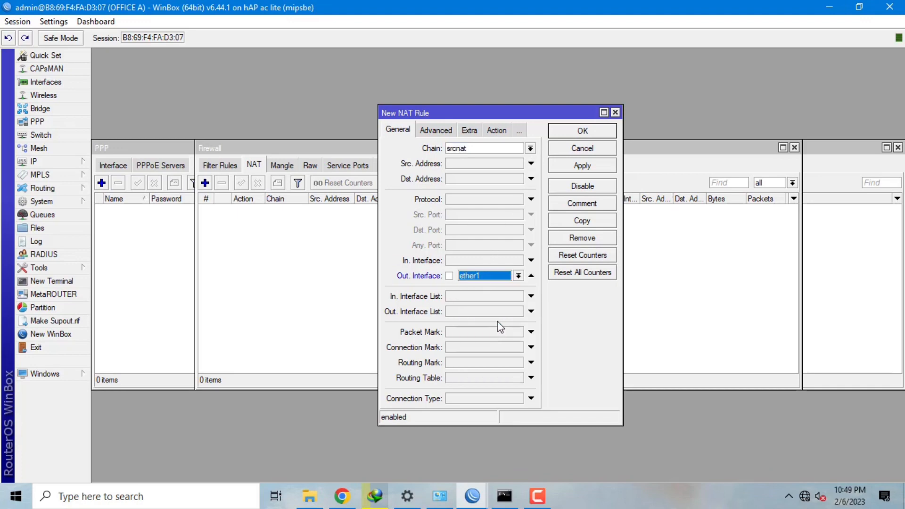
click(496, 131)
click(534, 149)
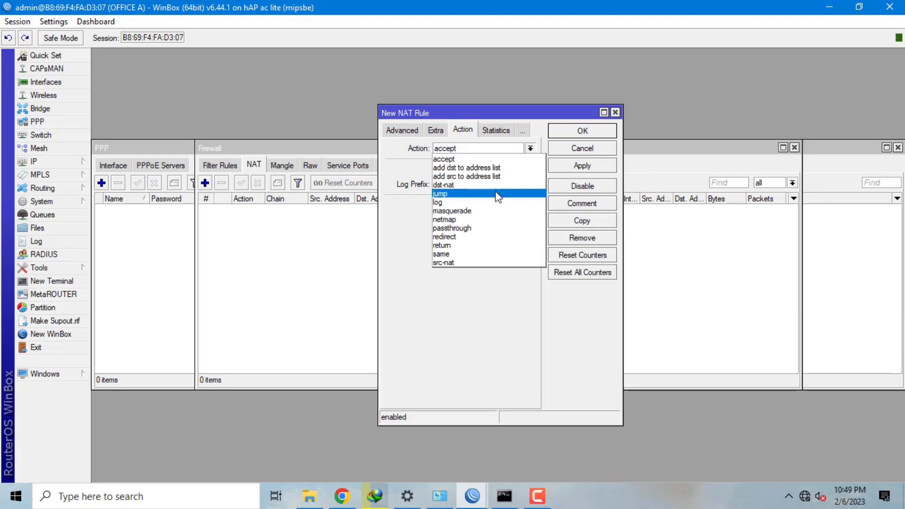
click(494, 210)
click(596, 165)
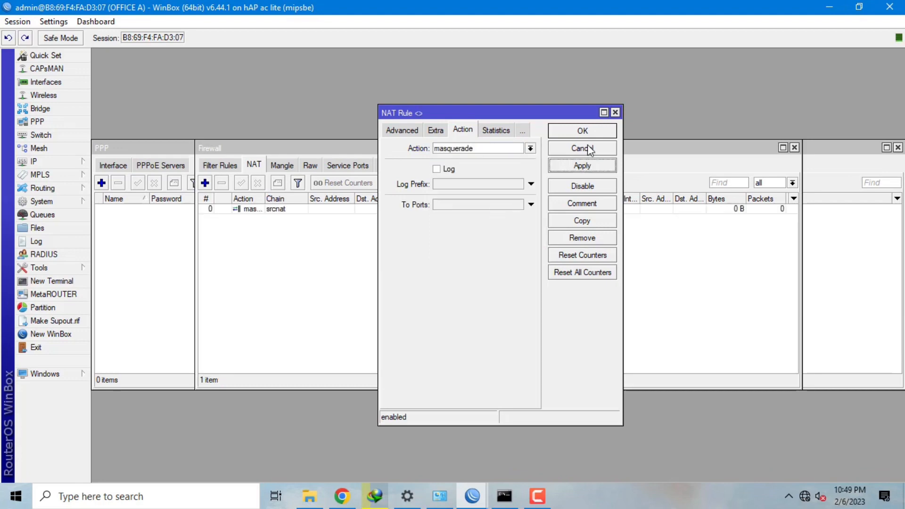
click(583, 131)
- Start a new certificate in System > Certificates and name it CA
click(85, 202)
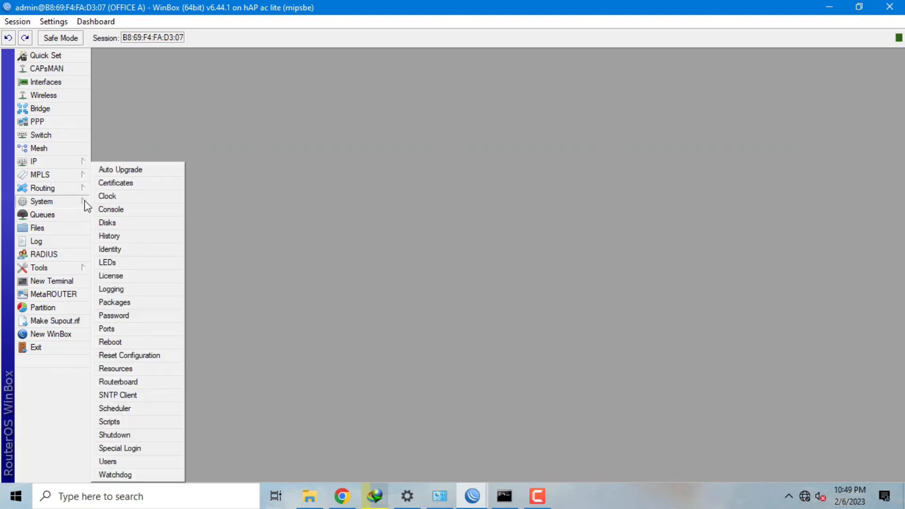
click(147, 186)
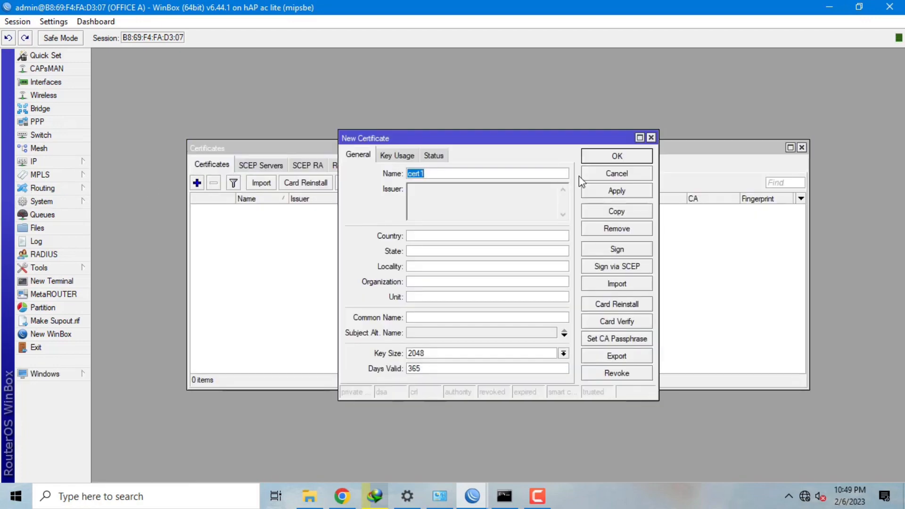
key(BackSpace)
text(CA)
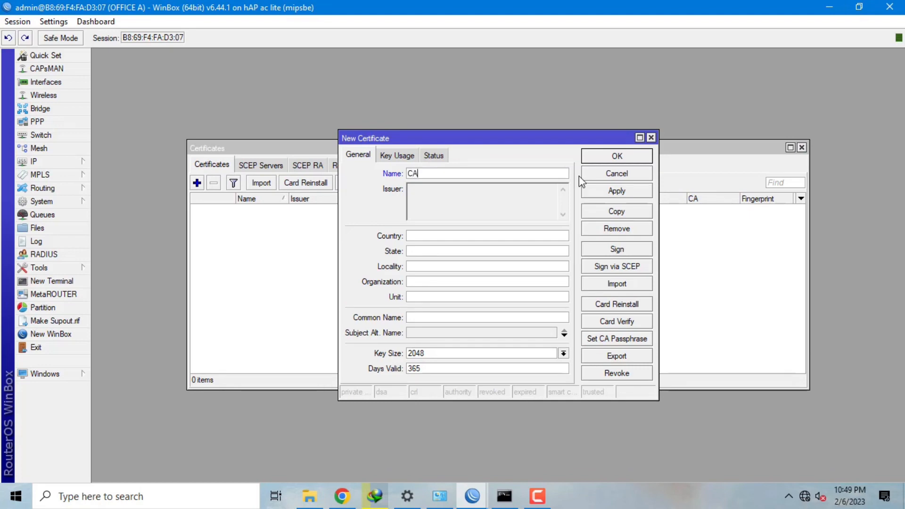
- Fill the CA subject: country ID, state PROBOLINGGO, locality MASTRIP, organization SMKN2, unit SISWA
click(435, 237)
text(ID)
key(Tab)
text(PROBOLINGGO)
key(Tab)
text(MASTRIP)
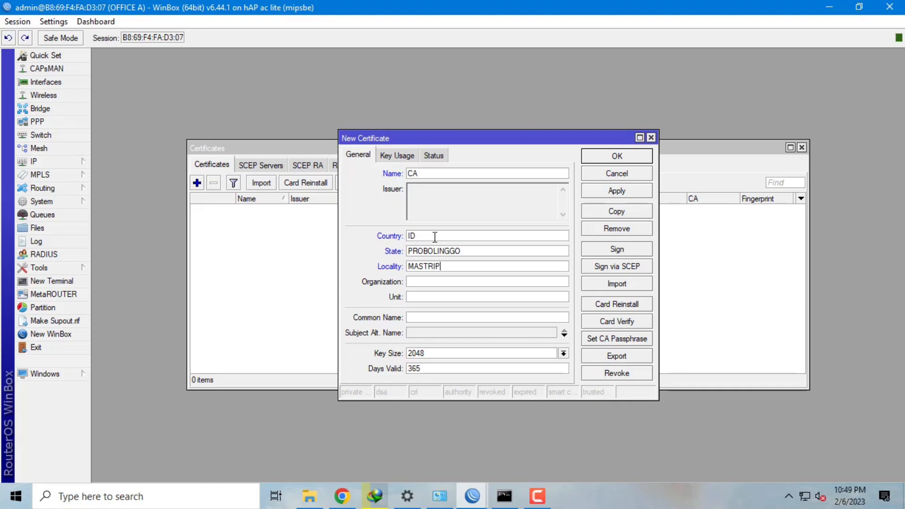
key(Tab)
text(SMKN2)
key(Tab)
text(SISWA)
- Set common name 172.23.2.15 with an IP subject alternative name and save the CA certificate
click(426, 318)
text(172)
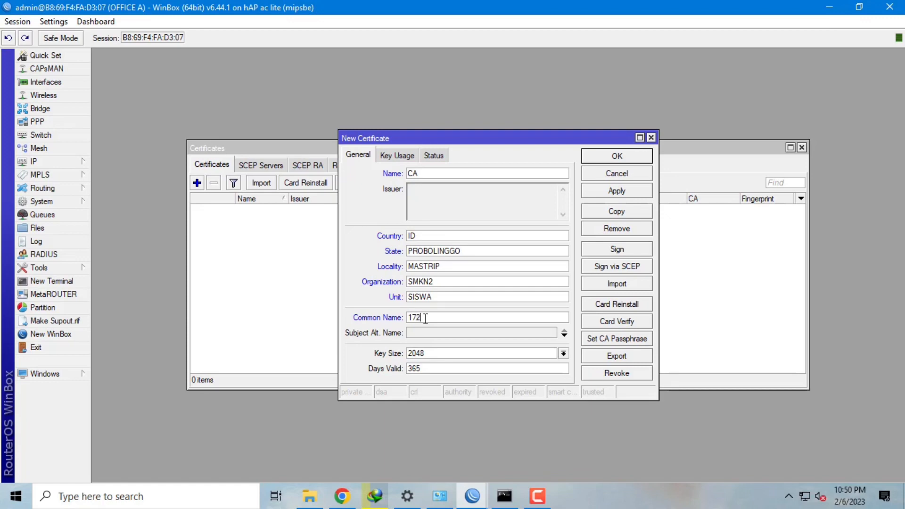
text(.23.2.15)
click(433, 333)
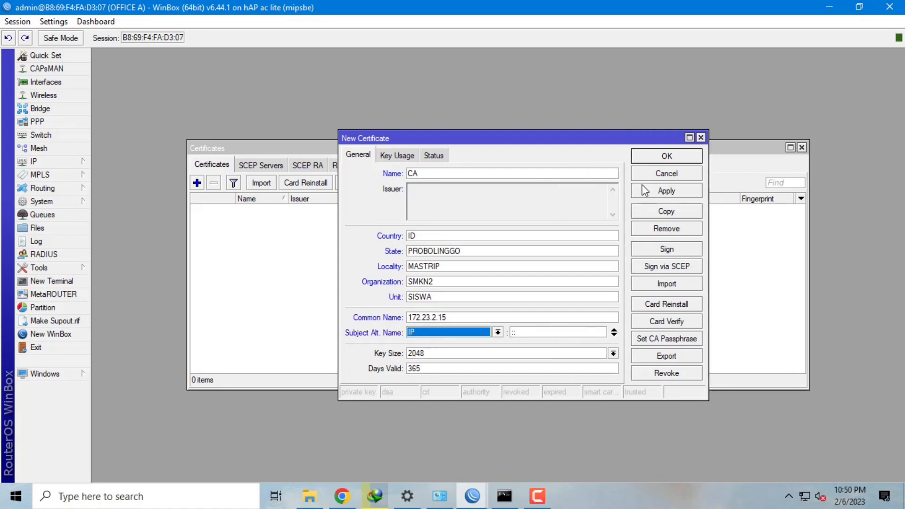
click(681, 191)
click(676, 160)
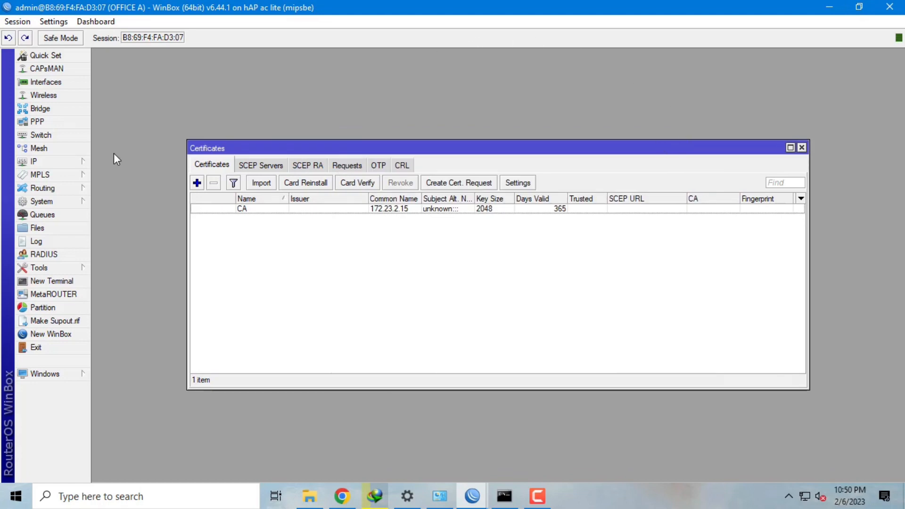
click(197, 182)
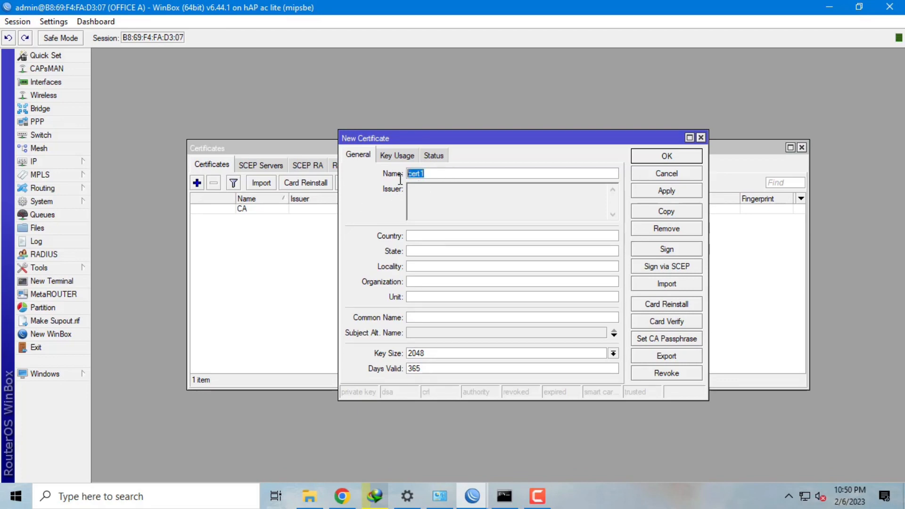
- Name a new certificate Client1 with subject ID, PROBOLINGGO, MASTRIP, SMKN2, SISWA
key(BackSpace)
text(Client1)
click(439, 236)
text(ID)
key(Tab)
text(PROBOLINGGO)
key(Tab)
text(MASTRIP)
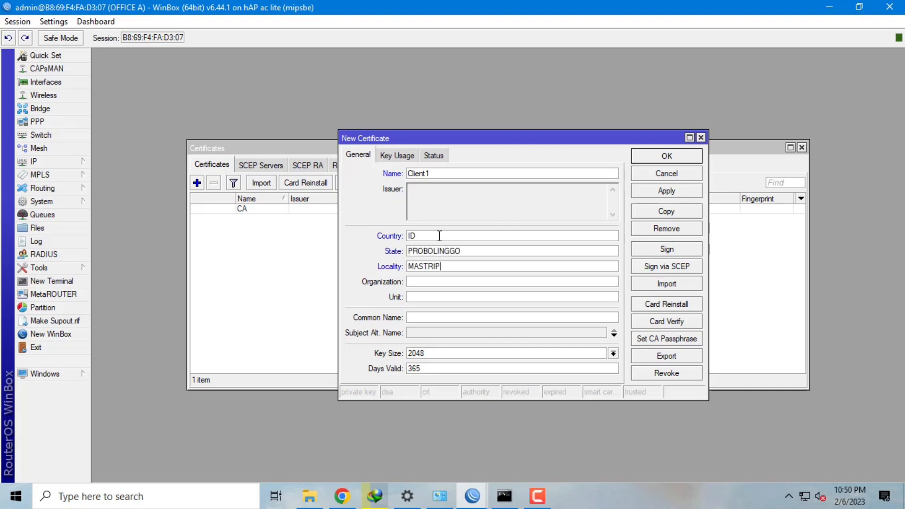
key(Tab)
text(SMKN2)
key(Tab)
text(SISWA)
- Set Client1's common name to Client1 and save the certificate
key(Tab)
text(Clie)
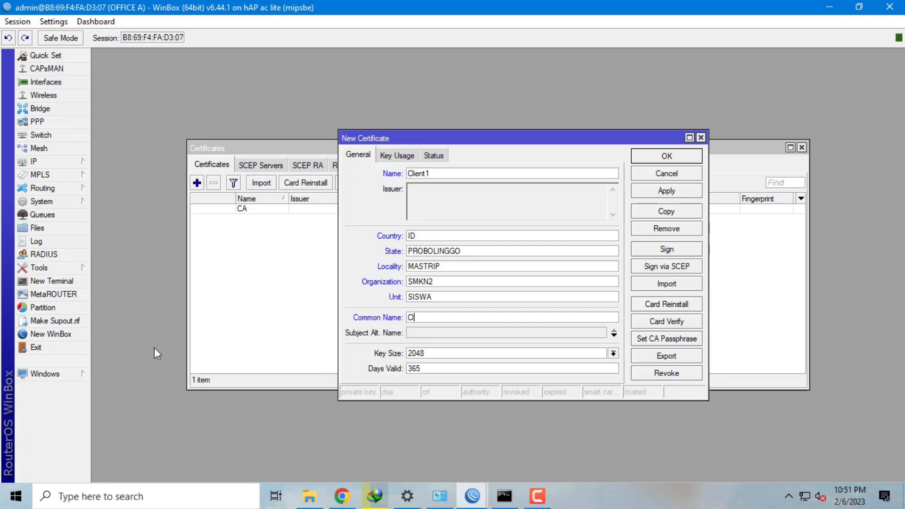
text(nt1)
key(Tab)
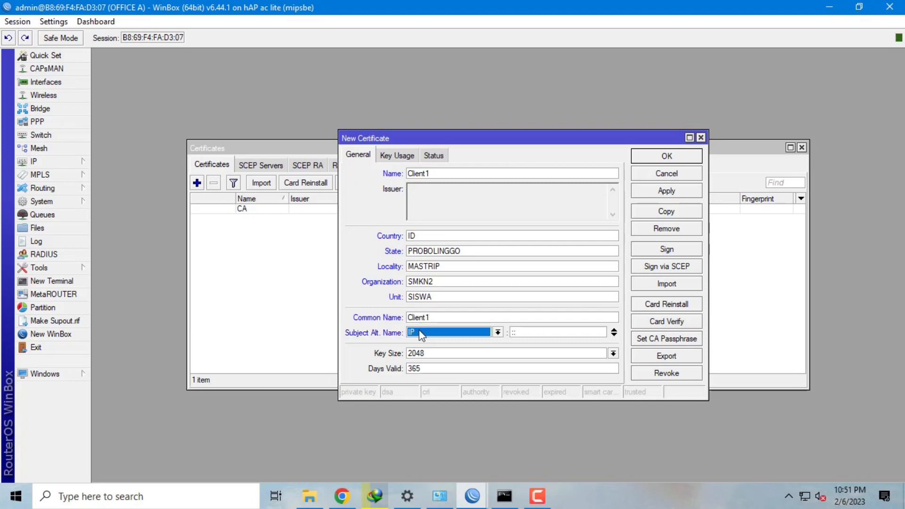
click(657, 191)
click(662, 155)
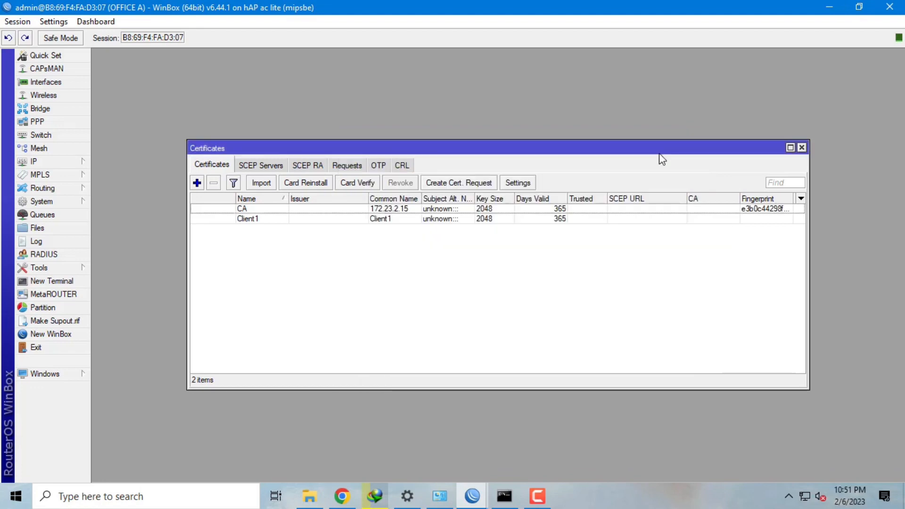
- Create the Client2 certificate with the same subject fields and common name Client2
click(195, 183)
text(Client2)
key(Tab)
text(ID)
key(Tab)
text(PROBOLINNGO)
key(Tab)
text(MASTR)
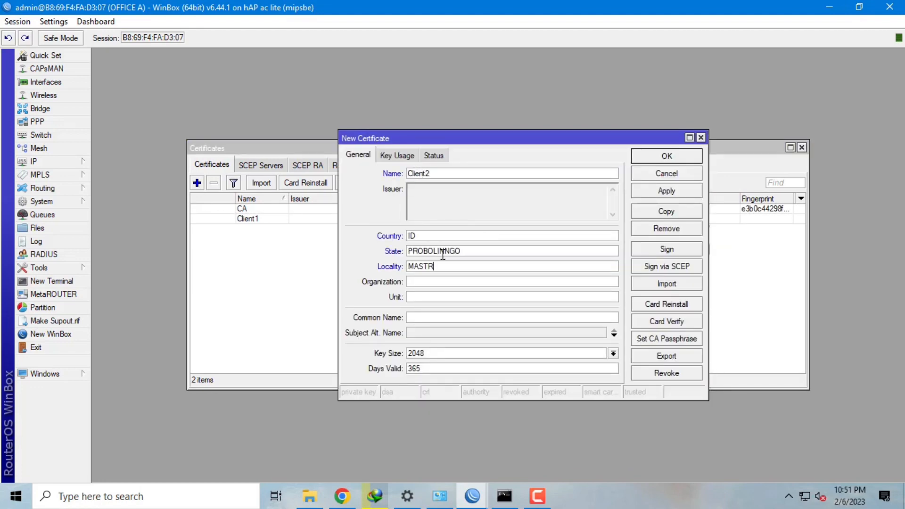
text(IP)
key(Tab)
text(SMKN2)
key(Tab)
text(SISWA)
click(438, 317)
text(Client2)
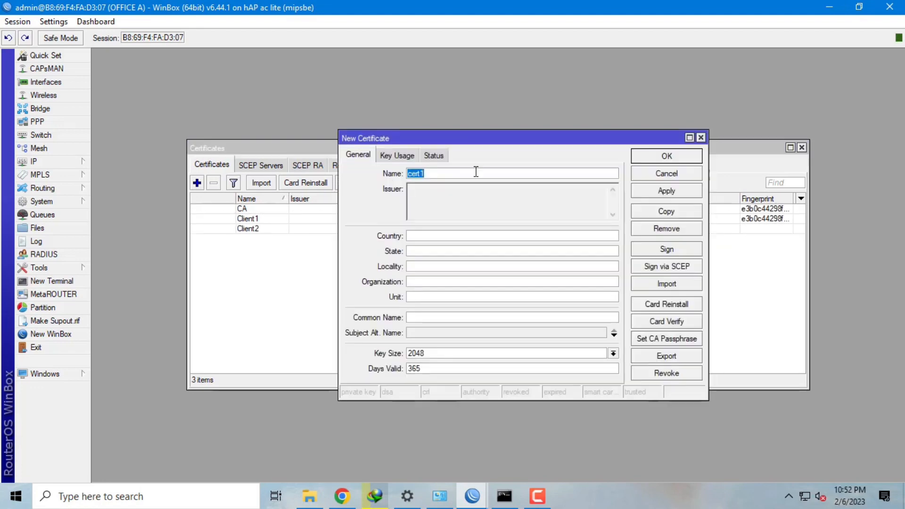
- Create the Server certificate (ID, PROBOLINGGO, SMKN2, SISWA, common name server), then open a terminal
text(Server)
click(428, 235)
text(ID)
key(Tab)
text(PROBOLINGGO)
key(Tab)
text(MASTRIP)
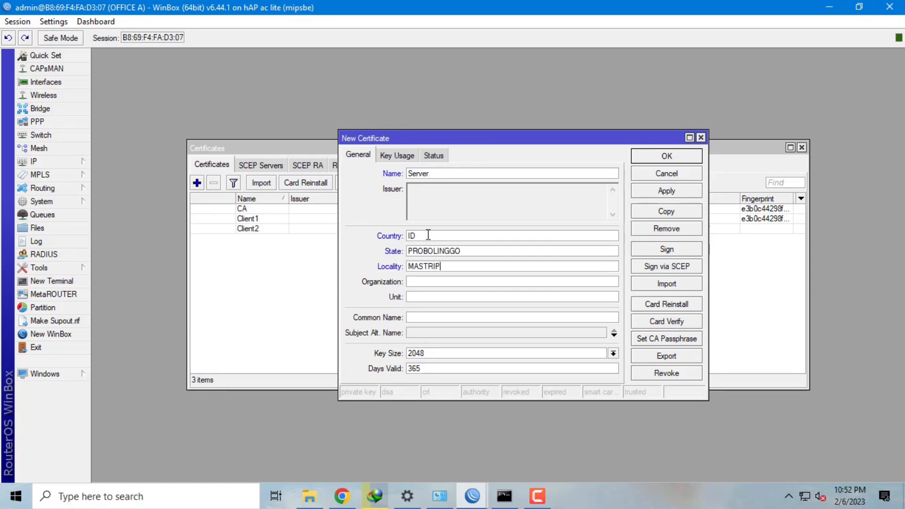
key(Tab)
text(SMKN2)
key(Tab)
text(SISWA)
click(446, 318)
text(Client)
key(BackSpace)
key(BackSpace)
key(BackSpace)
key(BackSpace)
key(BackSpace)
key(BackSpace)
text(server)
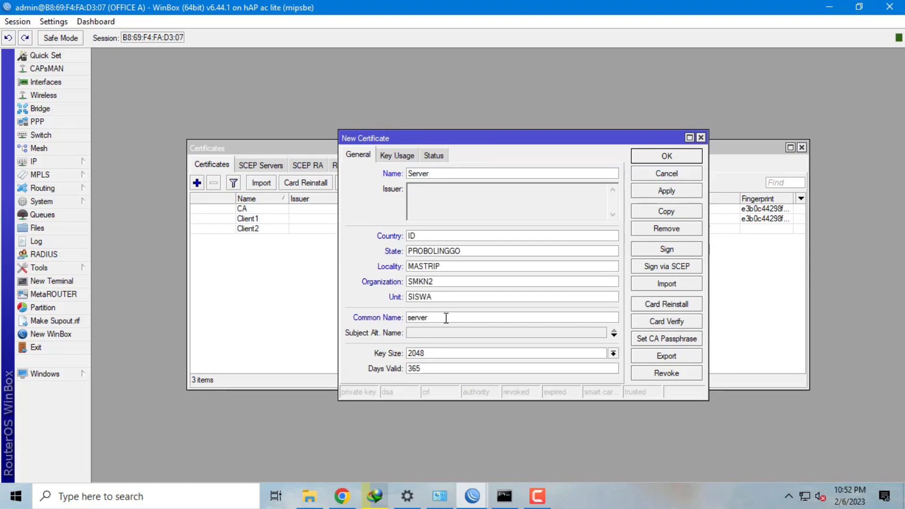
key(Return)
click(75, 282)
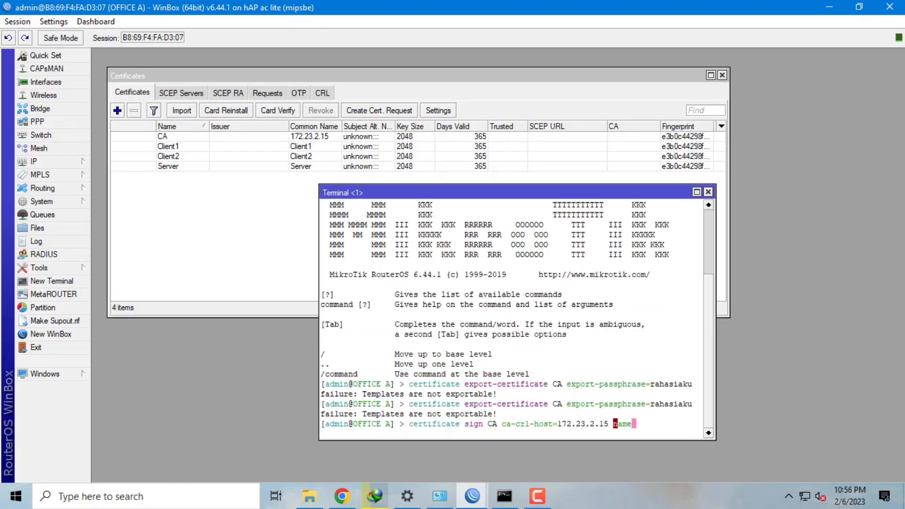
- Run 'certificate sign CA ... name=myCA', then 'certificate sign Server ca=myCA name=Server'
text(=)
text(m)
text(yCA)
key(Return)
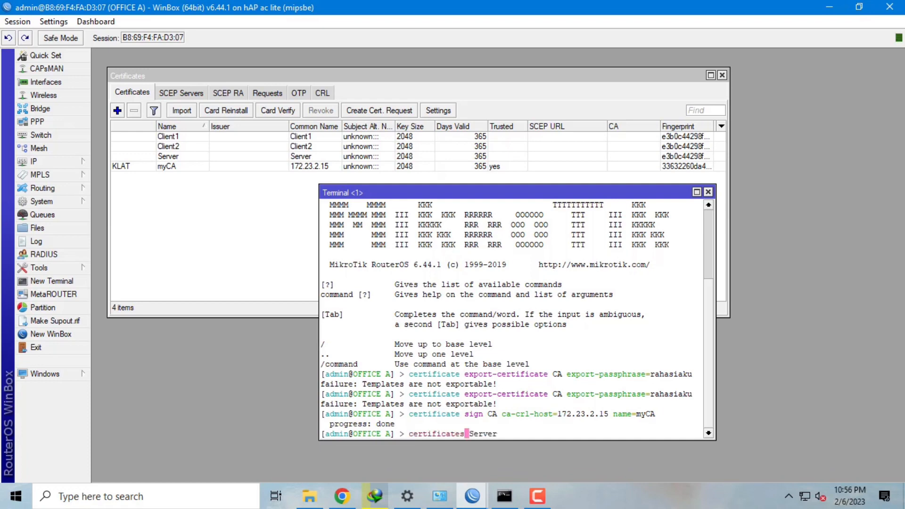
key(BackSpace)
text(sign)
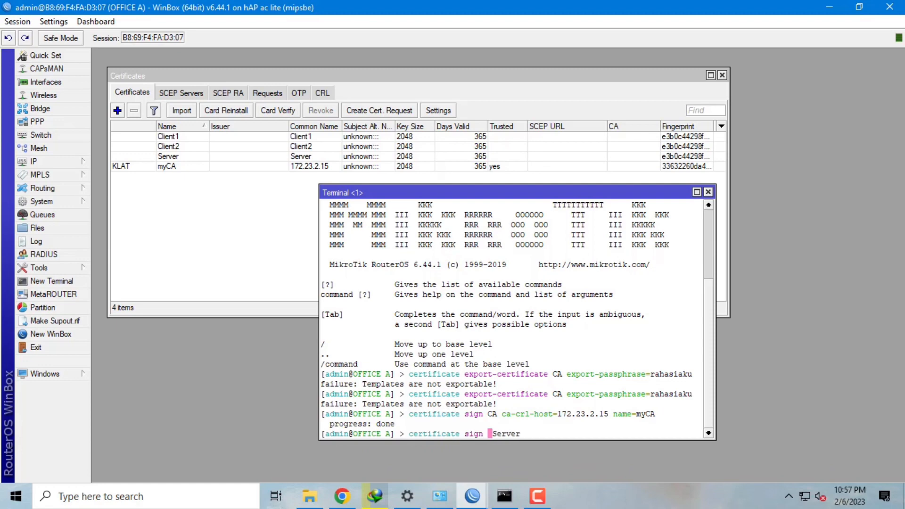
key(Right)
key(Left)
key(BackSpace)
key(Left)
key(Left)
key(Left)
key(Left)
key(Right)
key(Right)
key(Right)
key(Right)
key(Right)
key(Right)
key(Right)
key(Right)
key(Right)
key(Right)
key(Right)
text(ca=myCA n)
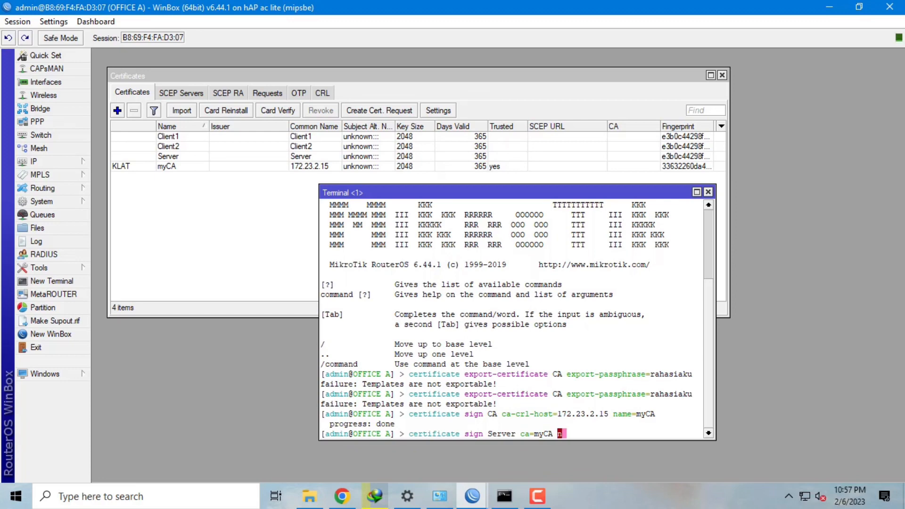
text(ame=Server)
key(Return)
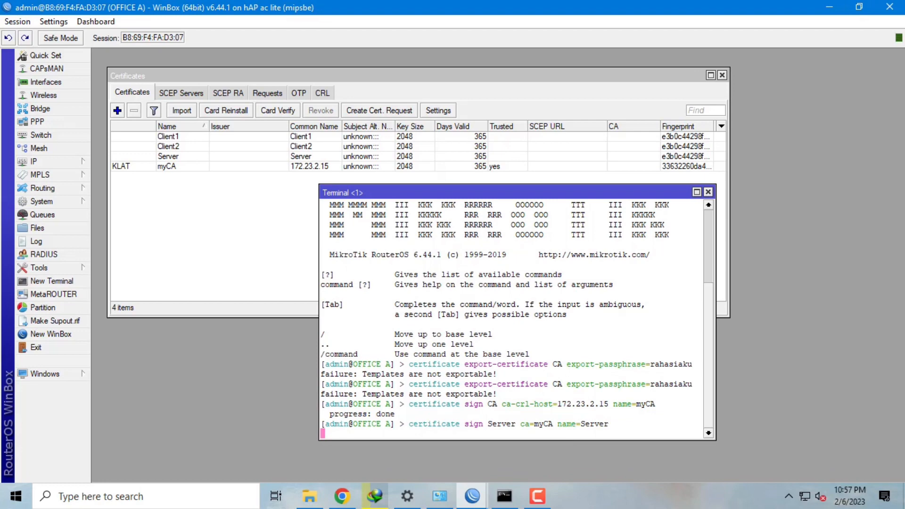
key(Up)
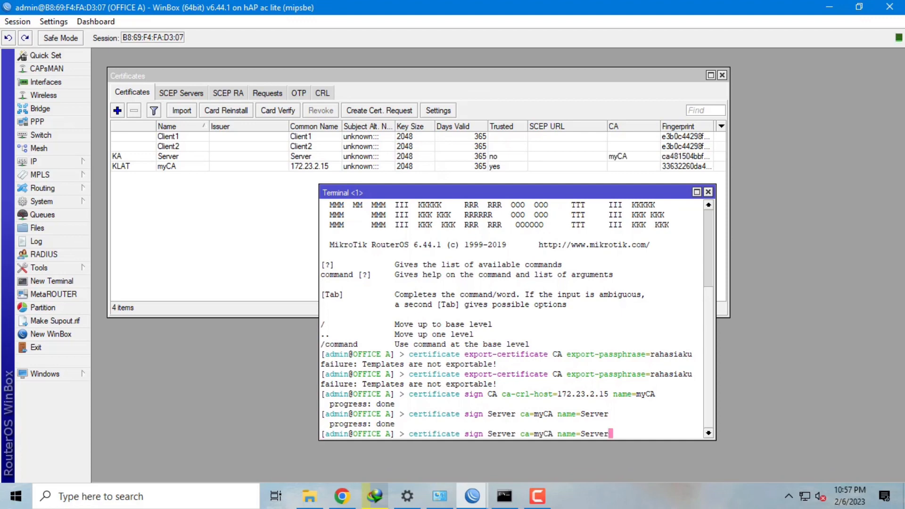
- Edit the recalled sign command to run 'certificate sign Client1 ca=myCA name=Client1'
key(Left)
key(Left)
key(Left)
key(Left)
key(Left)
key(Left)
key(Left)
key(Left)
key(Left)
key(Left)
key(Left)
key(Left)
key(Left)
key(Left)
key(Left)
key(Left)
key(Left)
key(Left)
key(Left)
key(Left)
key(Right)
key(Right)
key(Right)
key(BackSpace)
key(BackSpace)
key(BackSpace)
key(BackSpace)
key(BackSpace)
key(BackSpace)
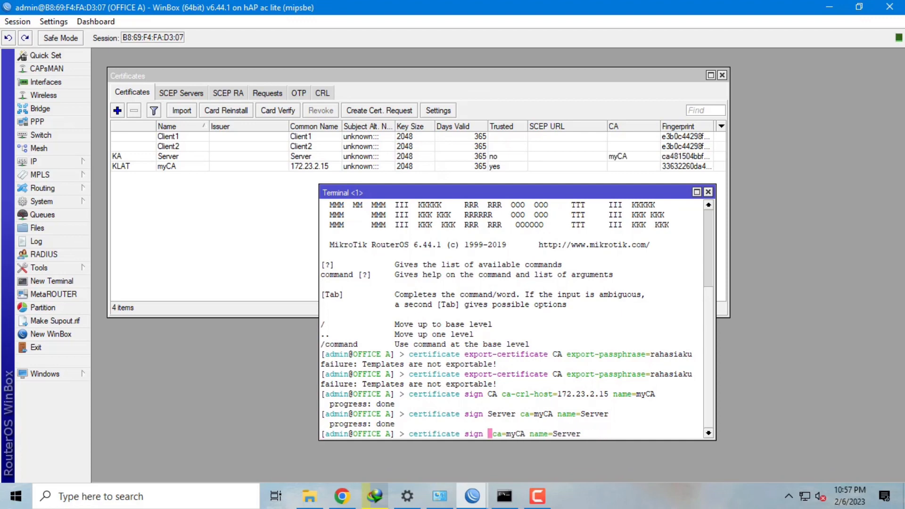
text(Client)
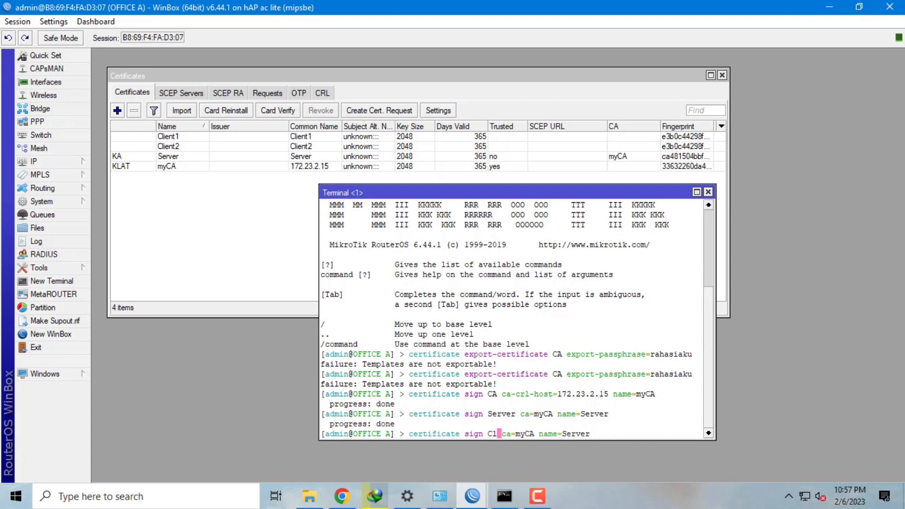
text(1)
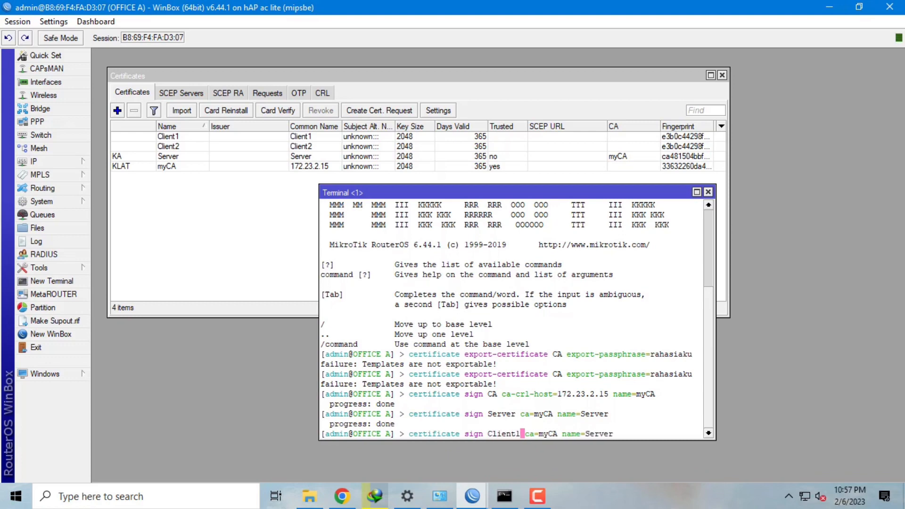
key(Right)
key(Right)
key(Right)
key(Right)
key(Right)
key(Right)
key(Right)
key(Right)
key(Right)
key(Right)
key(Right)
key(Right)
key(Right)
key(Right)
key(Right)
key(Right)
key(Right)
key(Right)
key(Right)
key(Right)
key(BackSpace)
key(BackSpace)
key(BackSpace)
key(BackSpace)
key(BackSpace)
key(BackSpace)
key(BackSpace)
key(BackSpace)
key(BackSpace)
key(BackSpace)
text(ame=Client1)
key(Return)
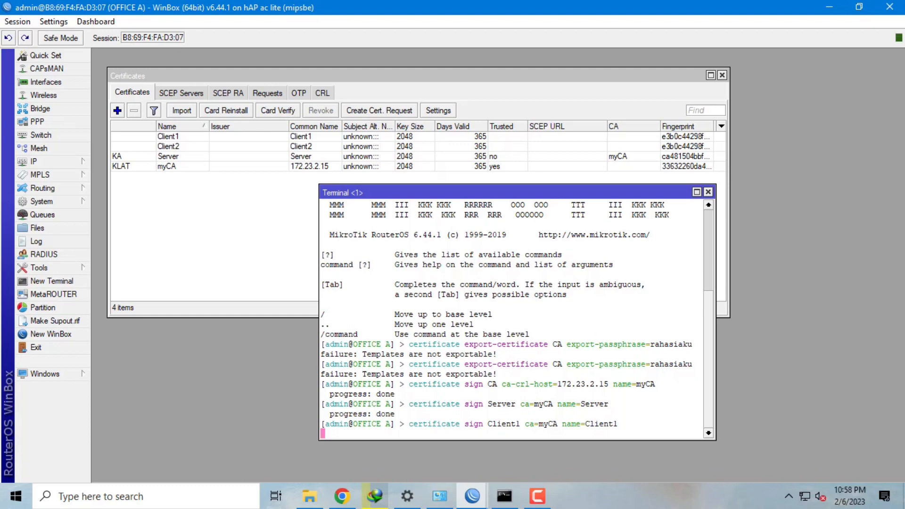
- Change Client1 to Client2 in the recalled command and sign Client2 with myCA
key(Up)
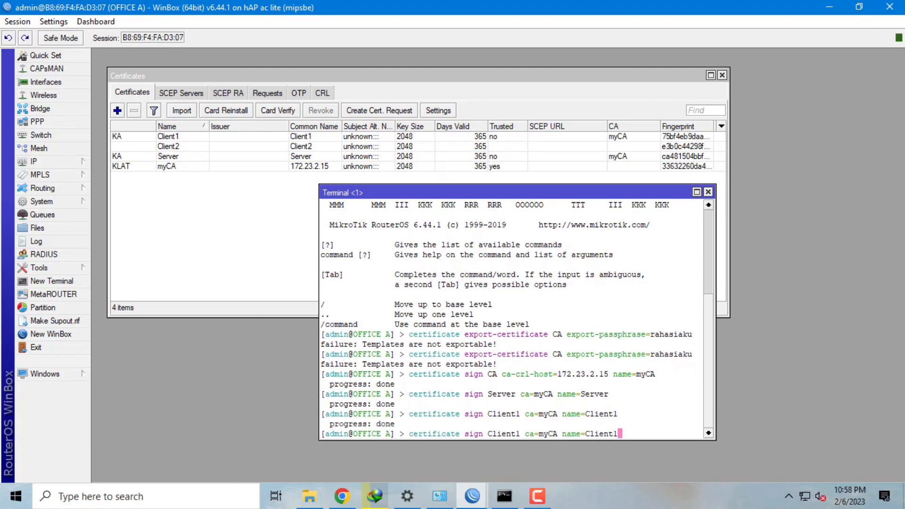
key(Left)
key(Left)
key(Left)
key(Left)
key(Left)
key(Left)
key(Left)
key(Left)
key(Left)
key(Left)
key(Left)
key(Left)
key(Left)
key(Left)
key(Left)
key(Left)
key(Left)
key(Left)
key(Left)
key(Left)
key(Right)
key(BackSpace)
text(2)
key(Right)
key(Right)
key(Right)
key(Right)
key(Right)
key(Right)
key(Right)
key(Right)
key(Right)
key(Right)
key(Right)
key(Right)
key(Right)
key(Right)
key(Right)
key(Right)
key(Right)
key(Right)
key(Right)
key(Right)
key(Delete)
text(2)
key(Return)
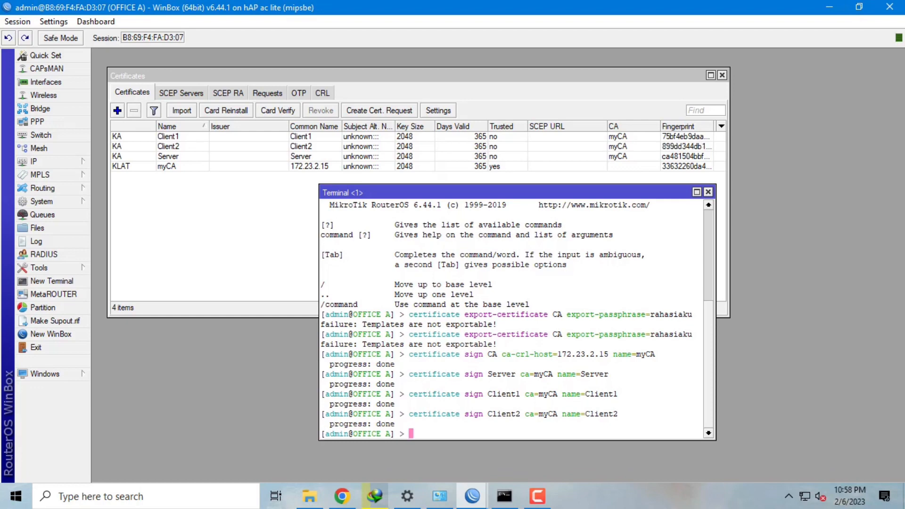
text(certif)
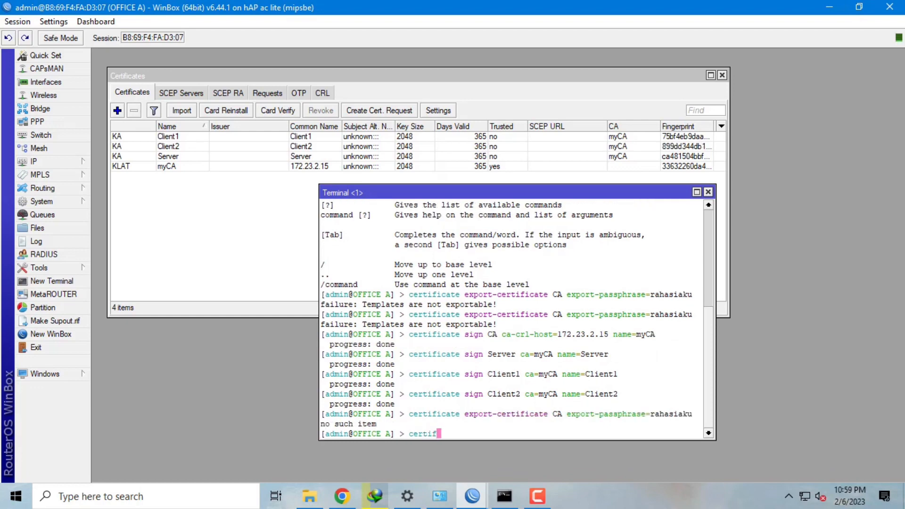
text(icate set)
- Mark the Server and Client1 certificates trusted with 'certificate set ... trusted=y'
text(Server)
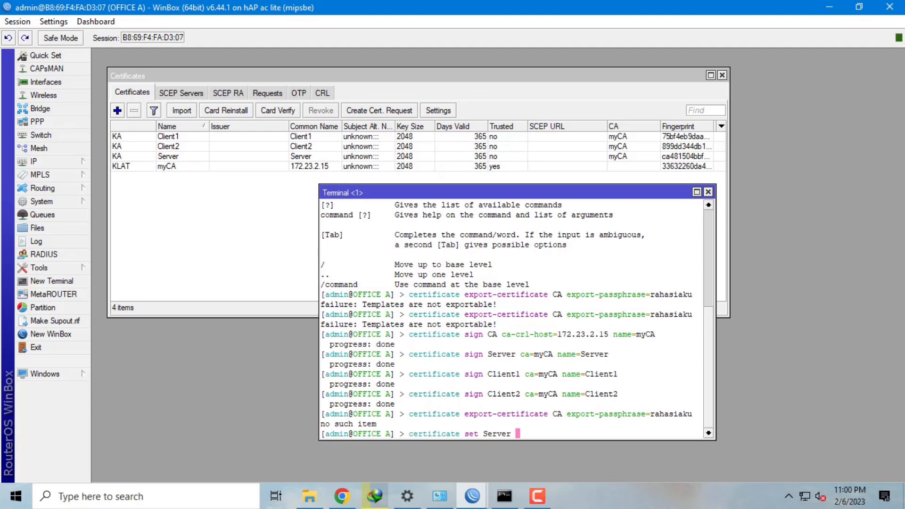
text( trusted=y)
key(Return)
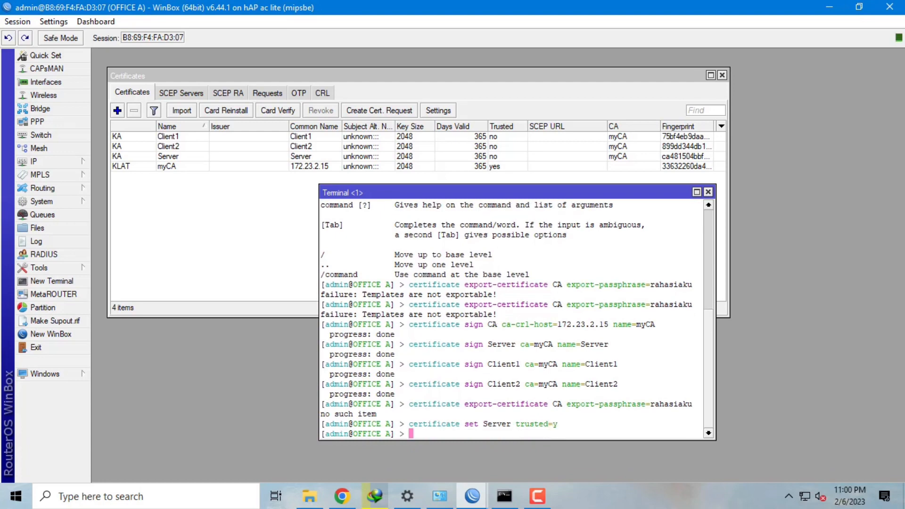
key(Up)
key(Left)
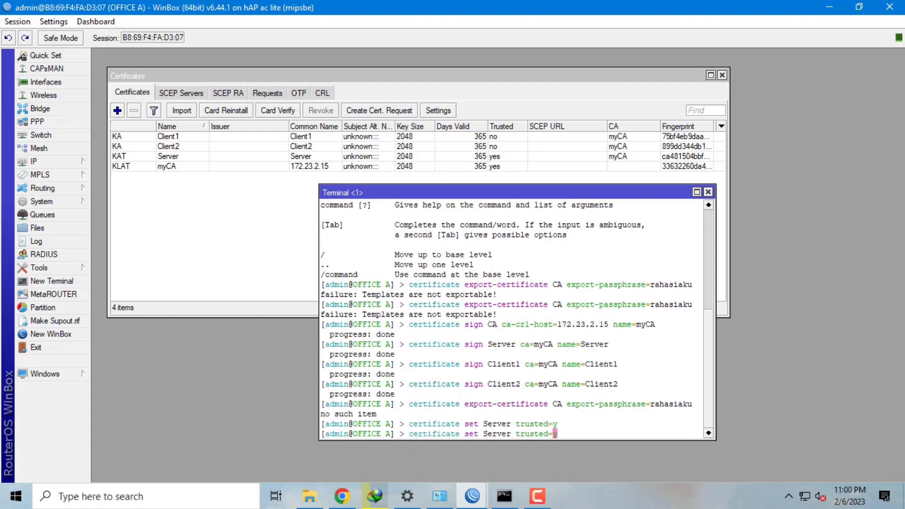
key(Left)
key(Left)
key(Left)
key(Left)
key(Left)
key(Left)
key(Left)
key(Left)
key(Left)
key(Left)
key(Delete)
key(BackSpace)
key(BackSpace)
key(BackSpace)
key(BackSpace)
key(BackSpace)
text(Client1)
key(Return)
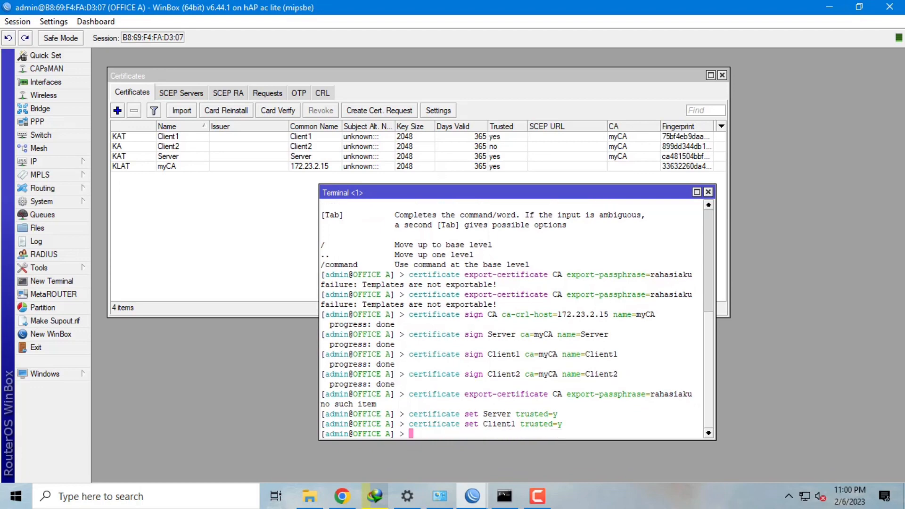
- Edit the recalled command to set the Client2 certificate trusted=y
key(Up)
key(Left)
key(Left)
key(Left)
key(Left)
key(Left)
key(Left)
key(Left)
key(Left)
key(Left)
key(Left)
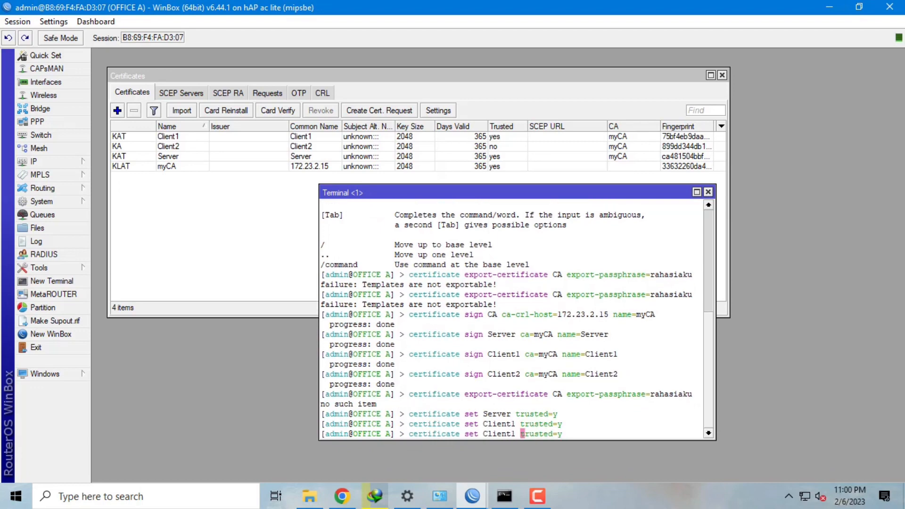
key(BackSpace)
key(BackSpace)
text(t1)
key(BackSpace)
text(2)
key(Return)
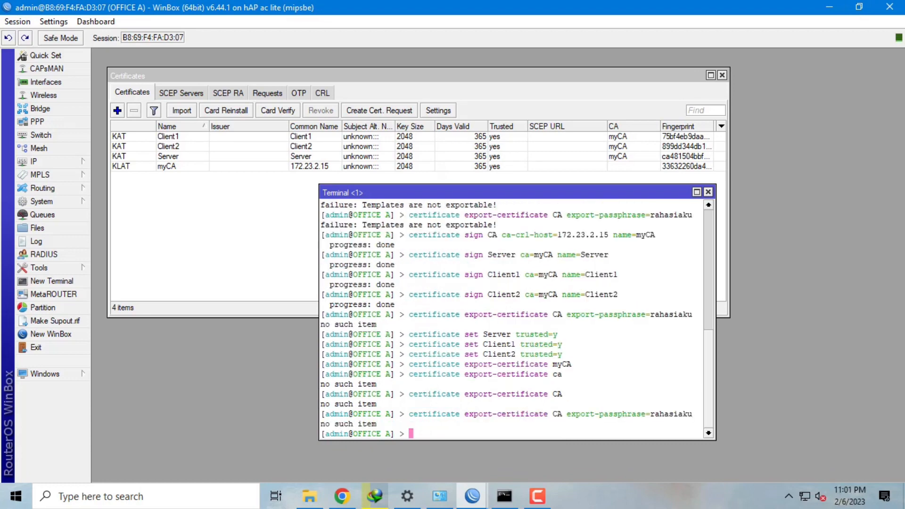
key(Up)
key(Left)
key(Left)
key(Left)
key(Left)
key(Left)
key(Left)
key(Left)
key(Left)
key(Left)
key(Left)
key(Left)
key(Left)
key(Left)
key(Left)
key(Left)
key(Left)
key(Left)
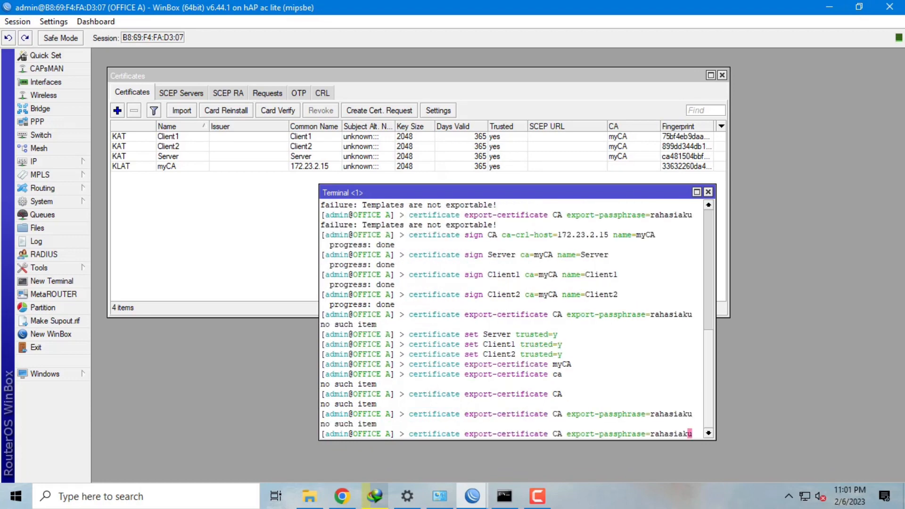
- Re-run the passphrase exports for myCA and Client1, correcting the misspelled Clent1 name
key(Left)
key(Left)
key(Left)
key(Left)
key(Left)
key(Left)
key(Left)
key(Left)
key(Left)
key(Left)
key(Left)
key(Left)
key(Left)
key(Left)
text(my)
key(Return)
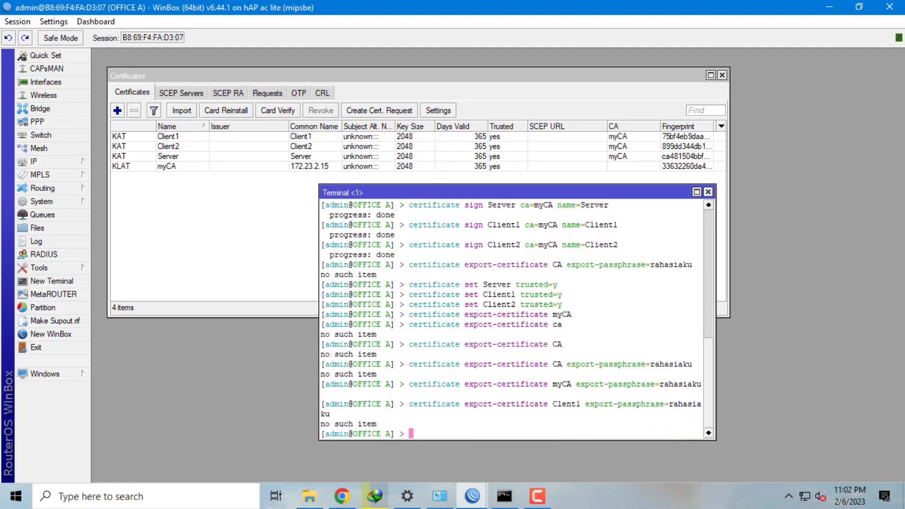
key(Up)
key(Left)
key(Left)
key(Left)
key(Left)
key(Left)
key(Left)
key(Left)
key(Left)
key(Left)
key(Left)
key(Left)
key(Left)
key(Left)
key(Left)
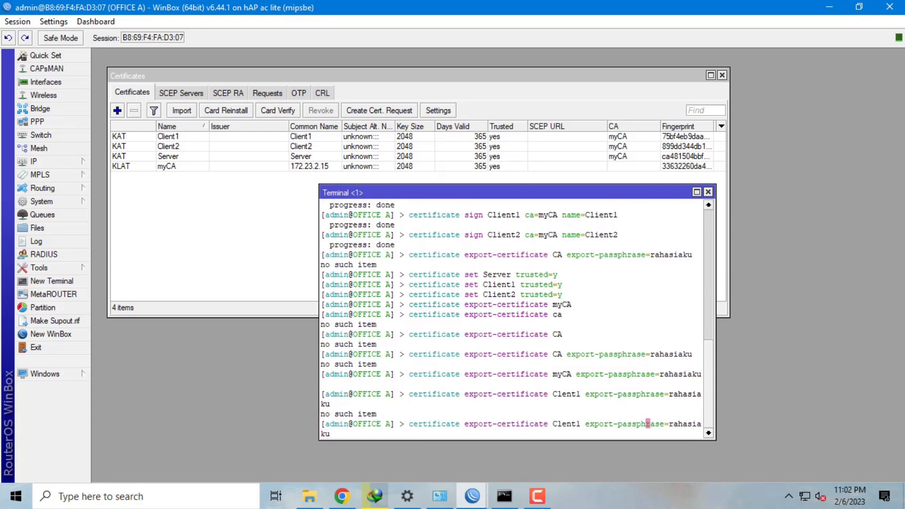
key(Left)
key(Left)
key(Left)
key(Left)
key(Left)
key(Left)
key(Left)
key(Left)
key(Left)
key(Left)
key(Left)
key(Left)
key(Left)
key(Left)
key(Left)
key(Left)
key(Left)
key(Left)
text(i)
key(Return)
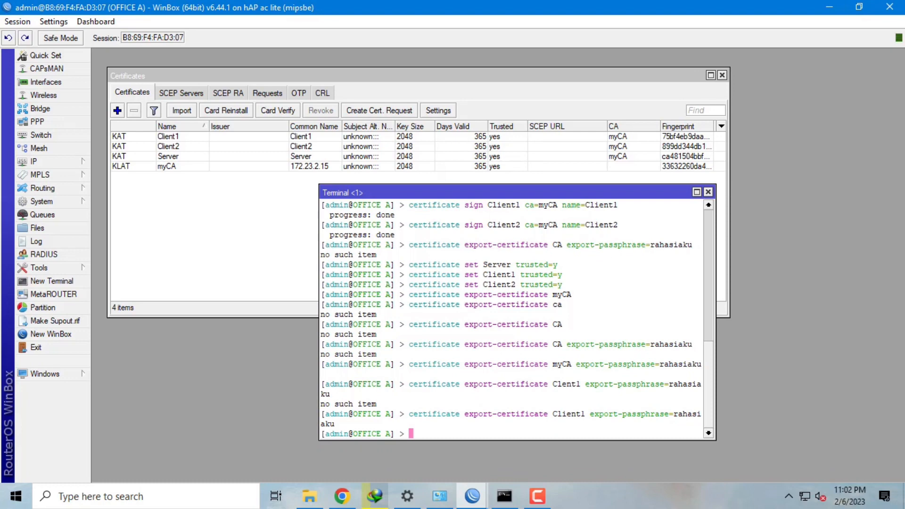
- Export the Client2 certificate with the same export passphrase
key(Up)
key(Up)
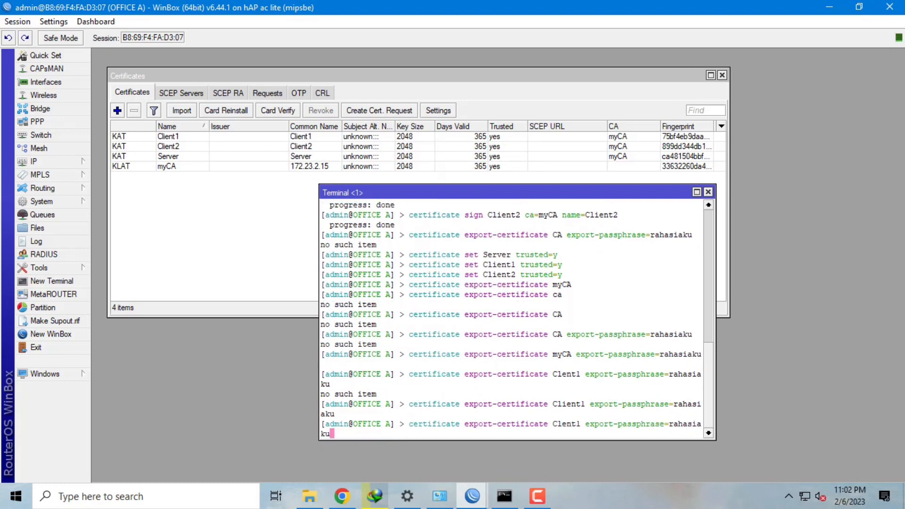
key(Left)
key(Left)
key(Left)
key(Left)
key(Left)
key(Left)
key(Left)
key(Left)
key(Left)
key(Left)
key(Left)
key(Left)
key(Left)
key(Left)
key(Left)
key(Left)
key(Left)
key(Left)
key(Left)
key(Left)
text(i)
key(Up)
key(Down)
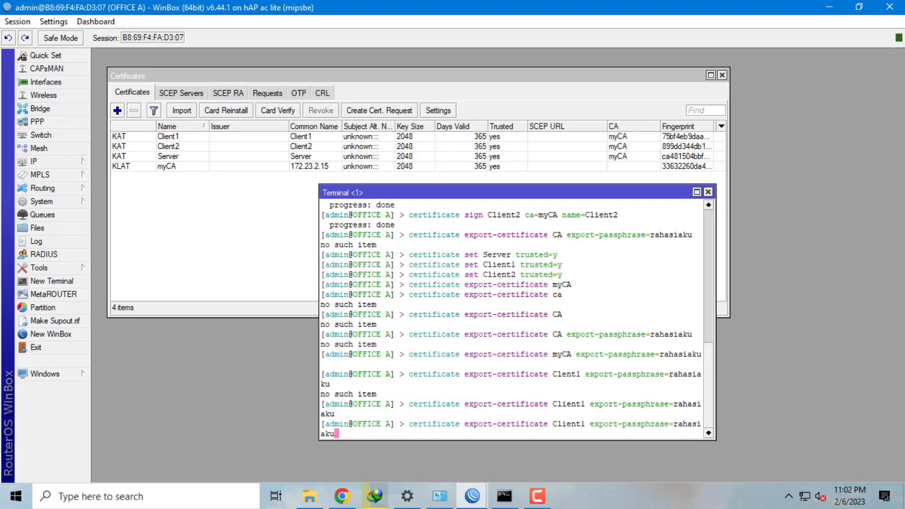
key(Left)
key(Left)
key(Left)
key(Left)
key(Left)
key(Left)
key(Left)
key(Left)
key(Left)
key(Left)
key(Left)
key(Left)
key(Left)
key(Left)
key(Left)
key(Left)
key(Left)
key(Left)
key(Left)
key(Left)
key(Right)
key(Delete)
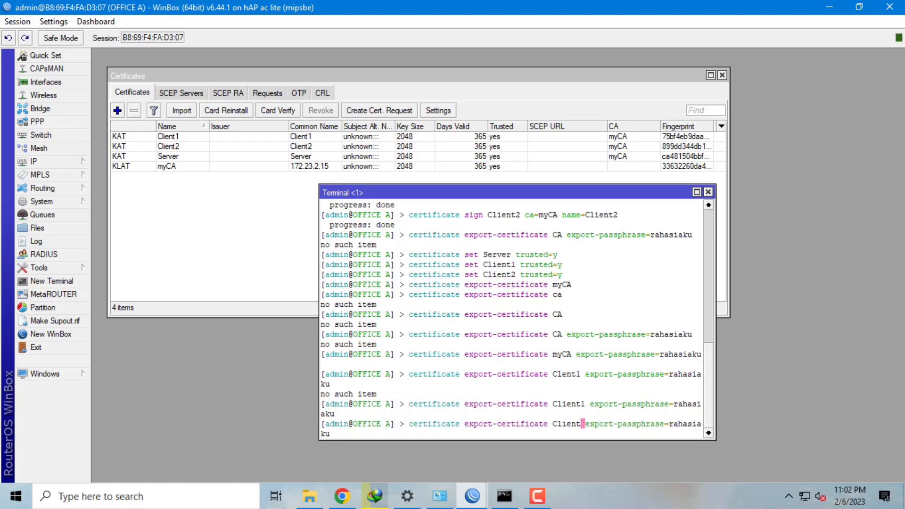
text(2)
key(Return)
- Export the Server certificate with the same export passphrase
key(Up)
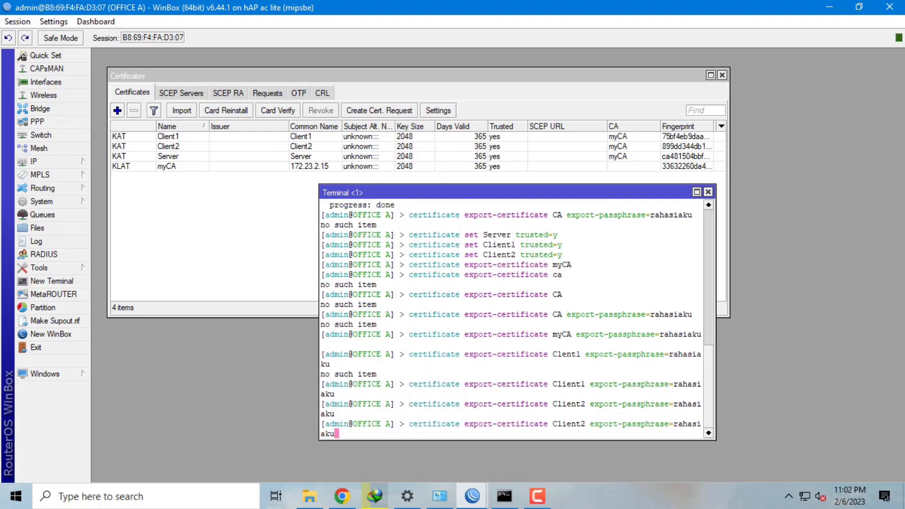
key(Left)
key(Left)
key(Left)
key(Left)
key(Left)
key(Left)
key(Left)
key(Left)
key(Left)
key(Left)
key(Left)
key(Left)
key(Left)
key(Left)
key(Left)
key(Left)
key(Left)
key(Left)
key(Left)
key(Left)
key(Left)
key(Left)
key(BackSpace)
key(BackSpace)
key(BackSpace)
key(BackSpace)
key(BackSpace)
key(BackSpace)
key(BackSpace)
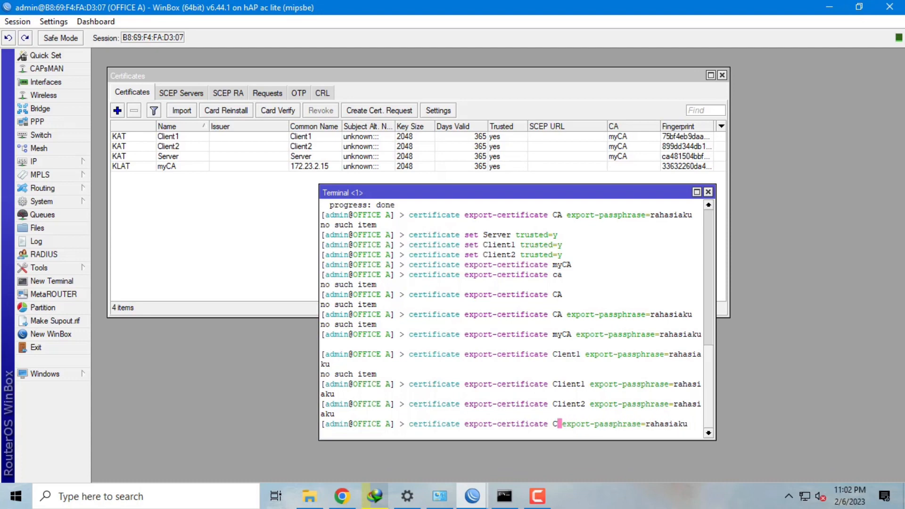
text(Server)
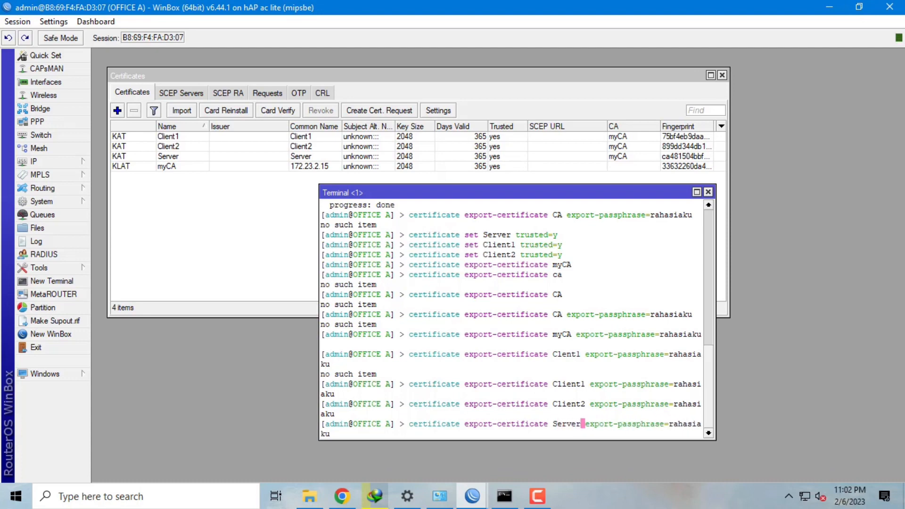
key(Return)
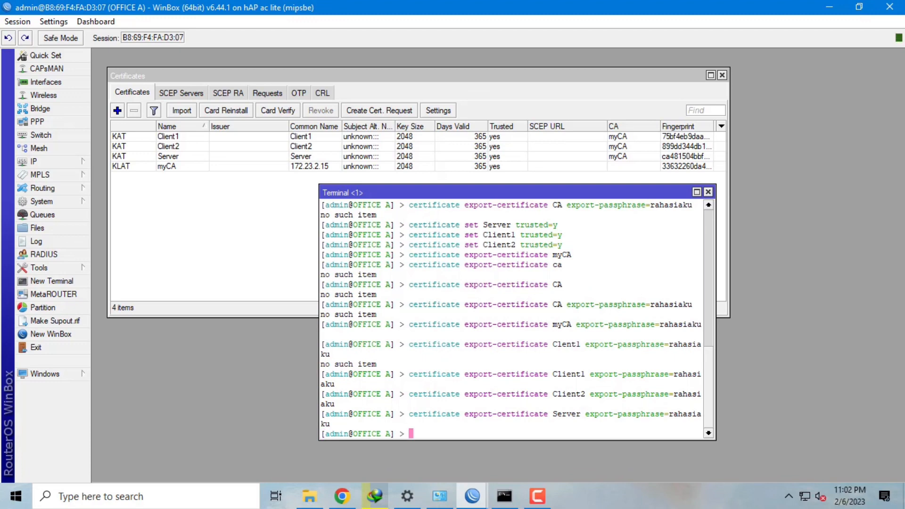
click(264, 235)
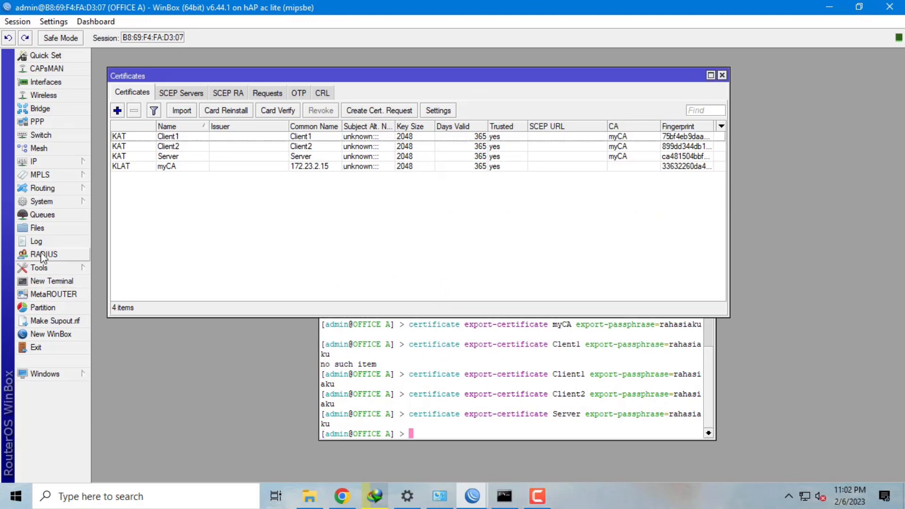
- In Files, select the .crt and .key exports for myCA, Client1, Client2 and Server
click(52, 228)
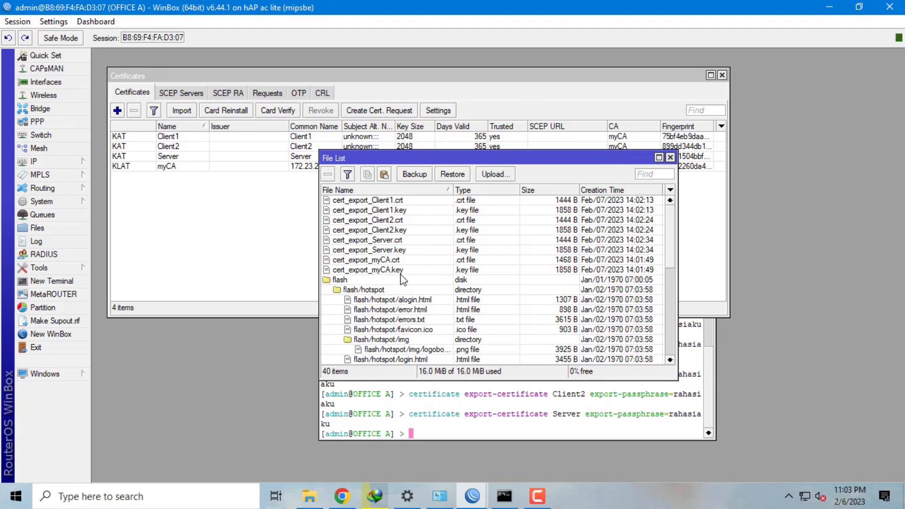
click(413, 261)
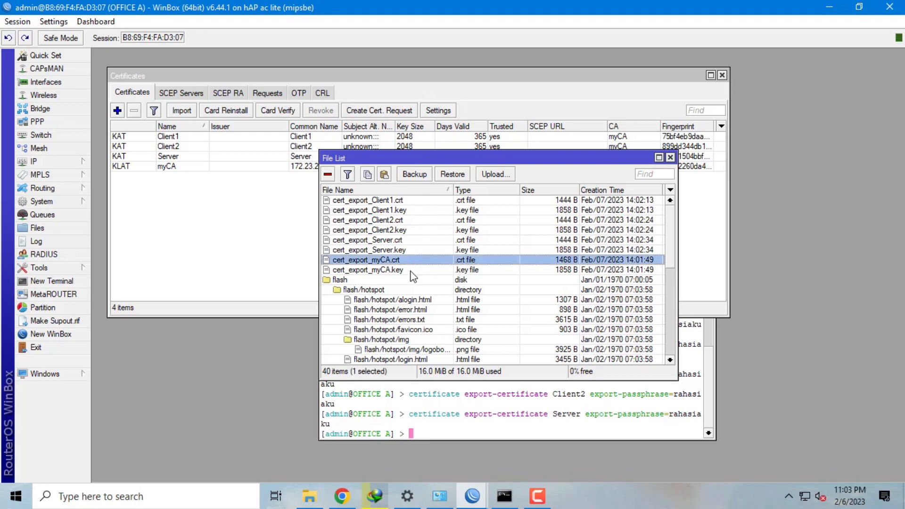
shift+click(413, 270)
ctrl+click(399, 210)
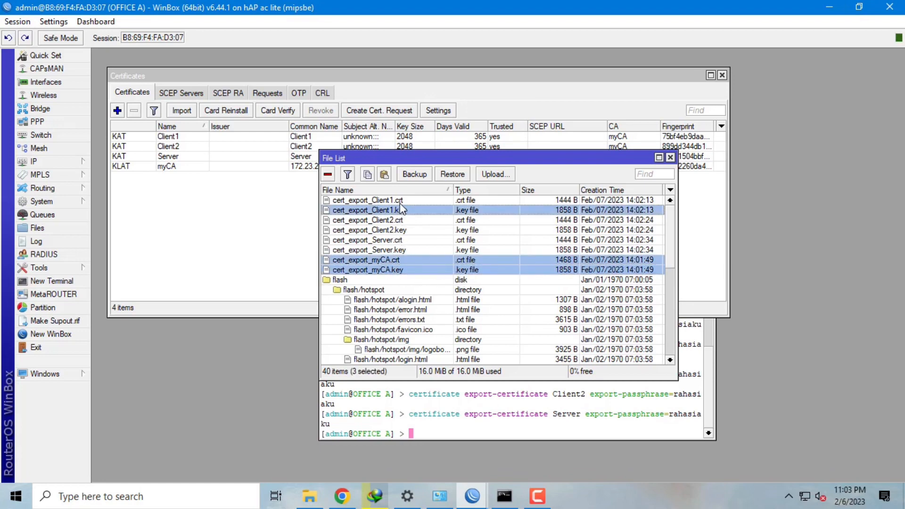
ctrl+click(401, 200)
ctrl+click(402, 220)
ctrl+click(403, 230)
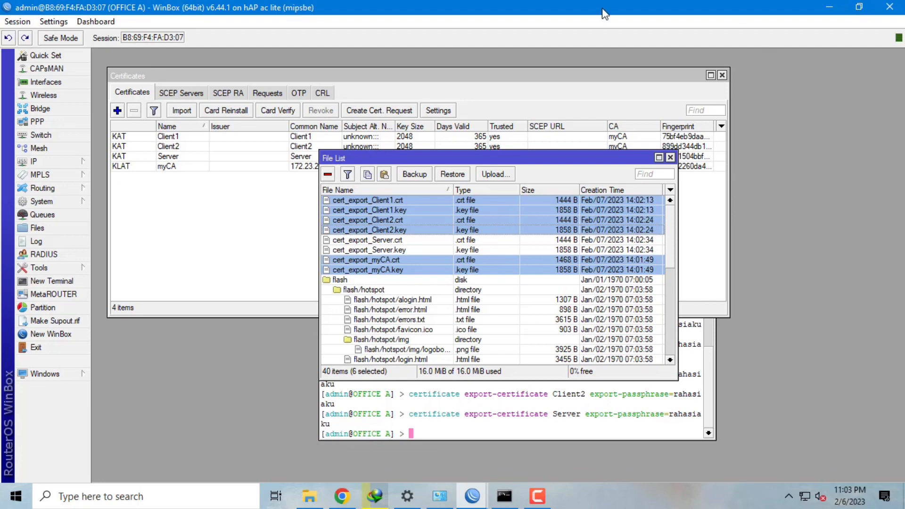
ctrl+click(464, 241)
ctrl+click(463, 250)
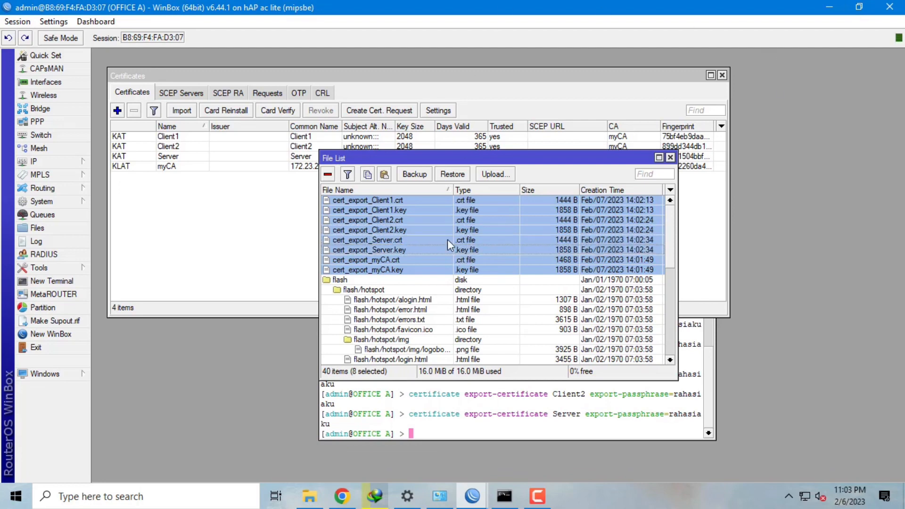
- Download the selected cert_export files into a newly created D:\567 folder
right_click(448, 235)
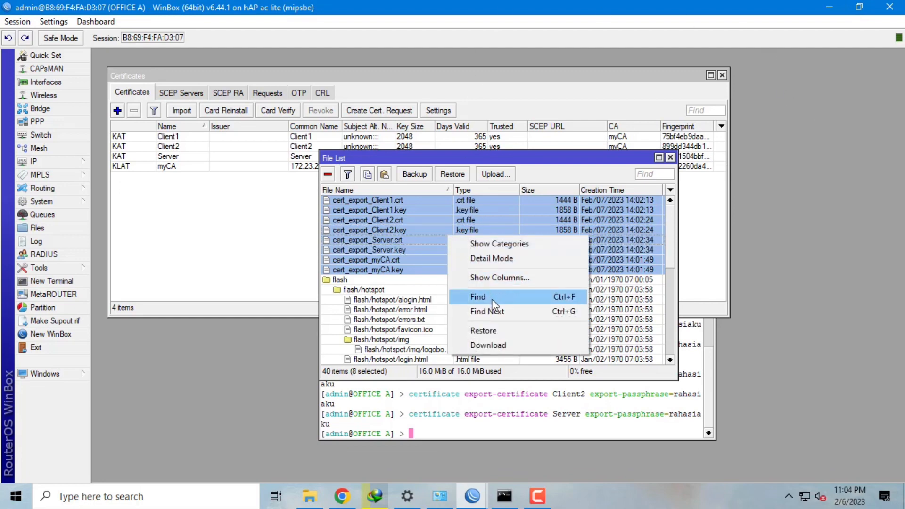
click(492, 342)
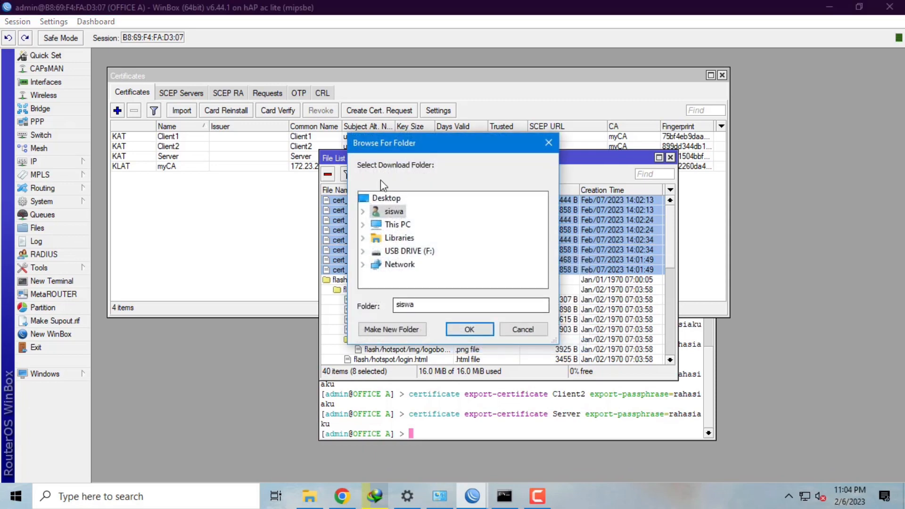
double_click(398, 226)
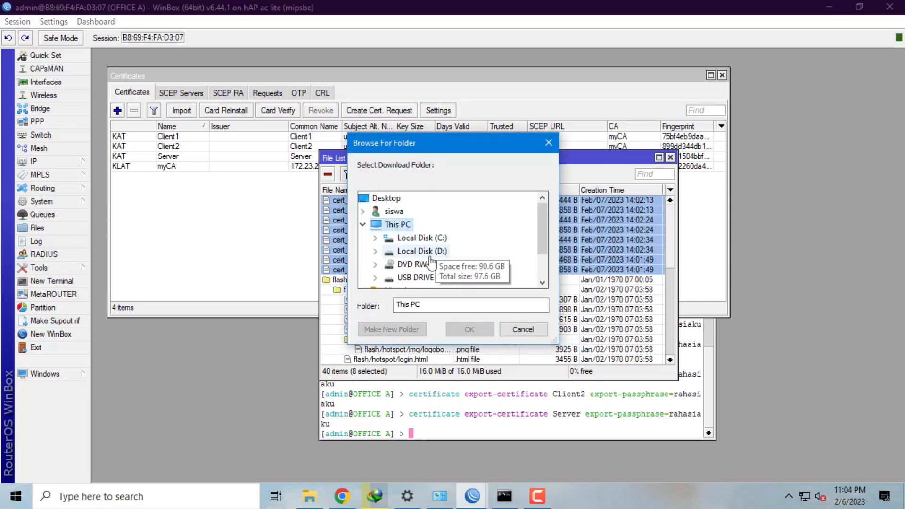
double_click(431, 257)
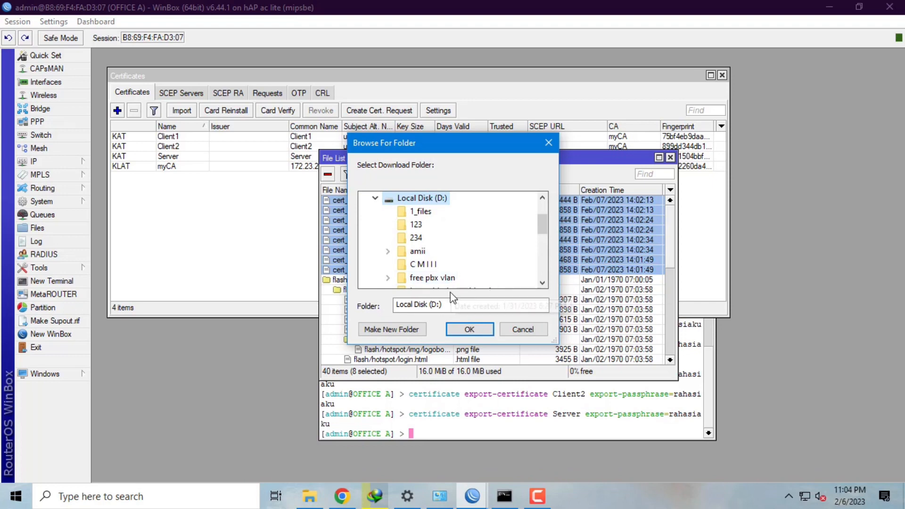
click(406, 333)
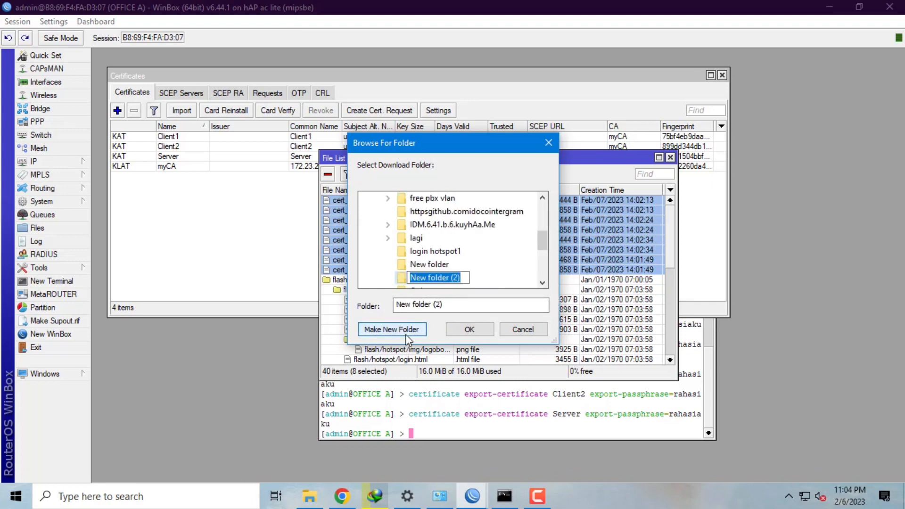
text(567)
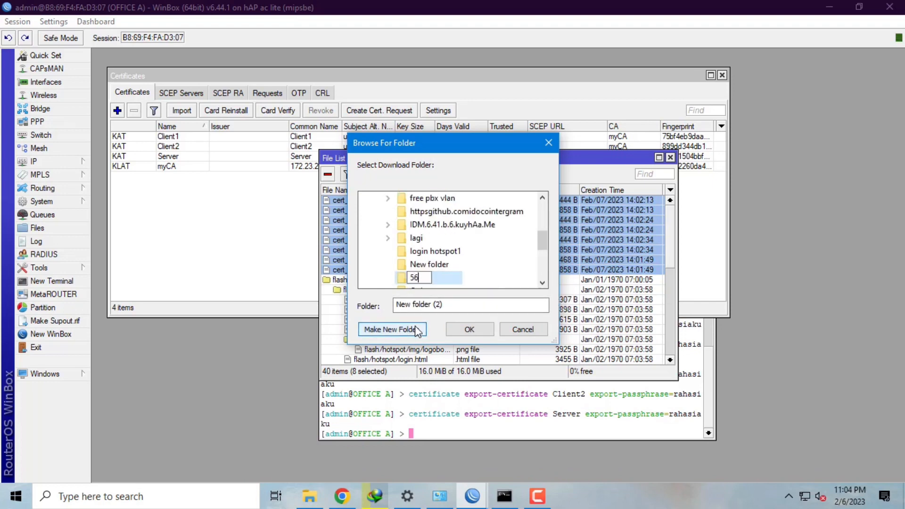
click(465, 332)
click(266, 242)
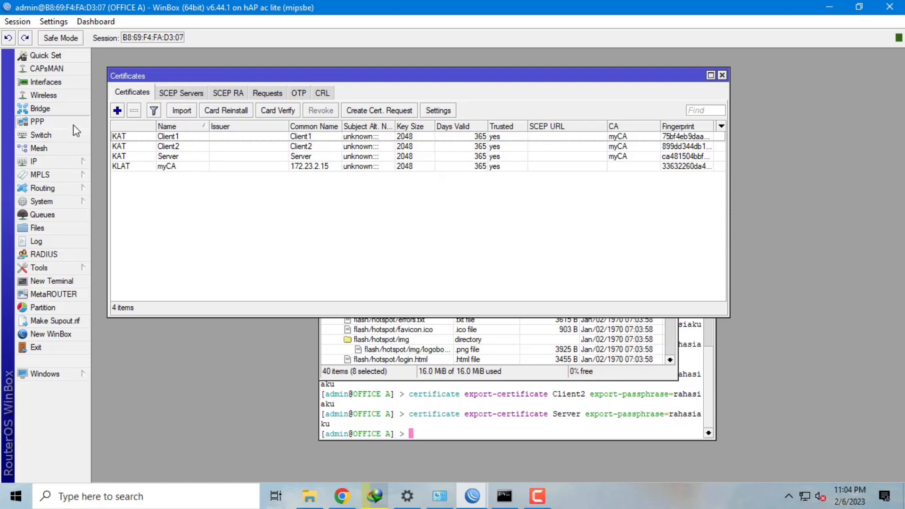
- Turn on the OVPN server on port 1194 with certificate Server and profile default-encryption
click(38, 121)
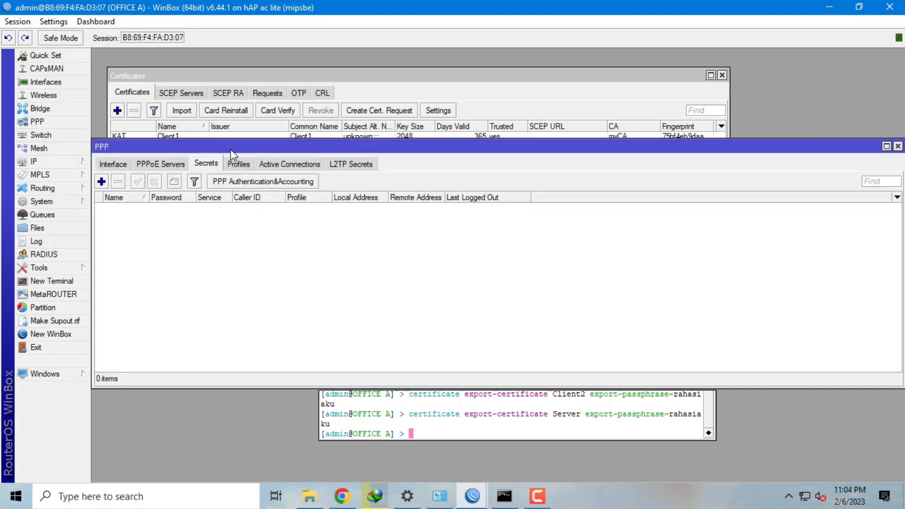
drag(231, 149, 232, 70)
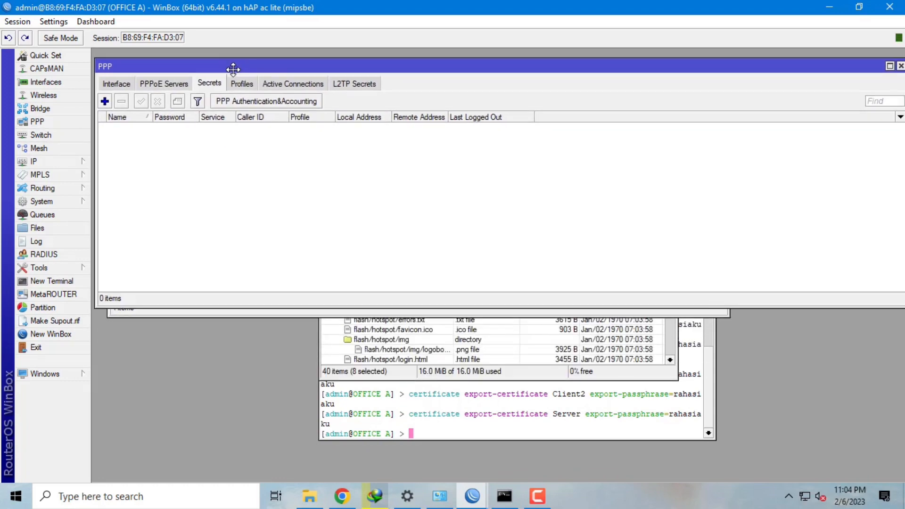
click(114, 86)
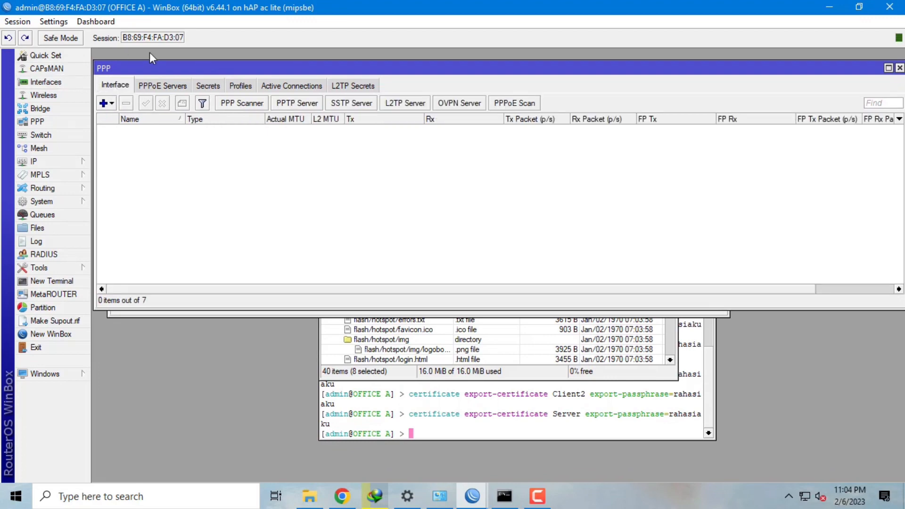
click(452, 103)
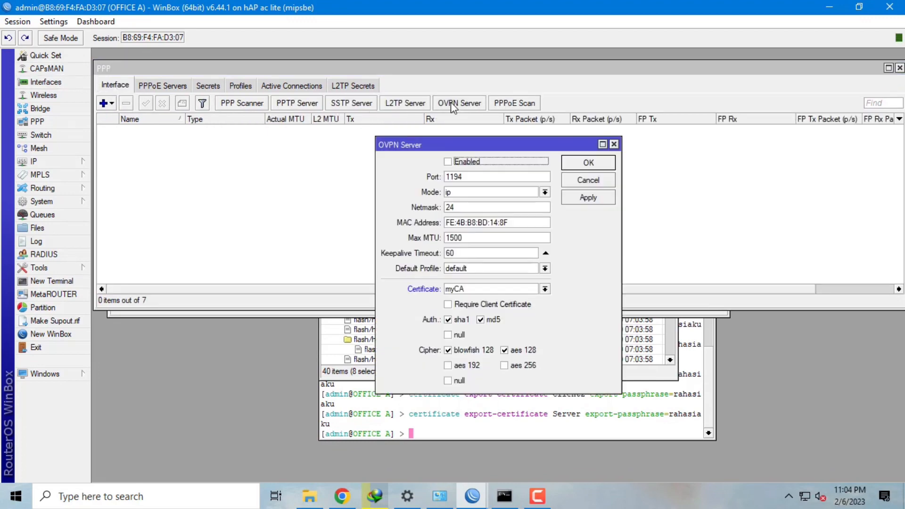
click(460, 165)
click(519, 290)
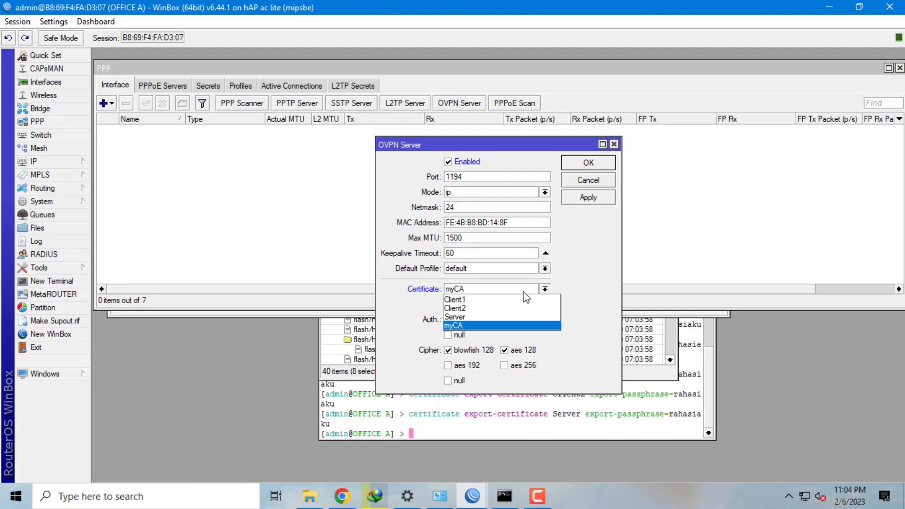
click(513, 318)
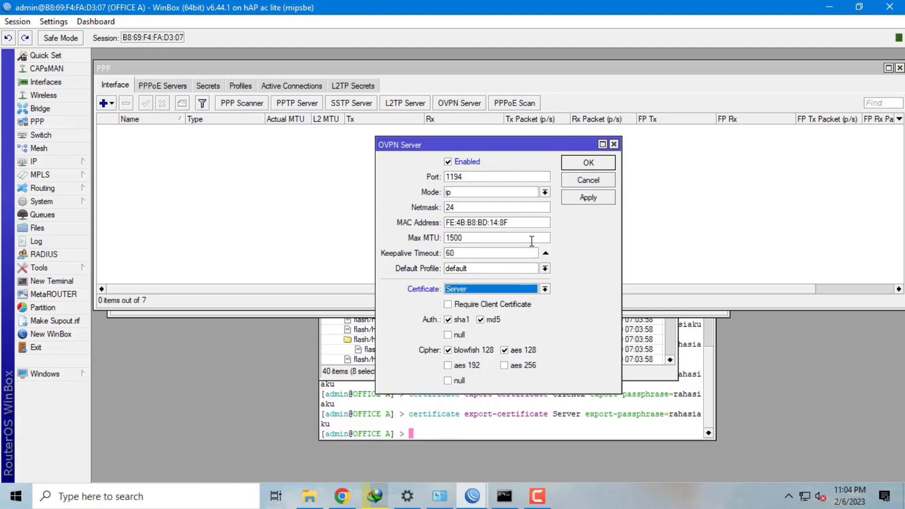
click(545, 269)
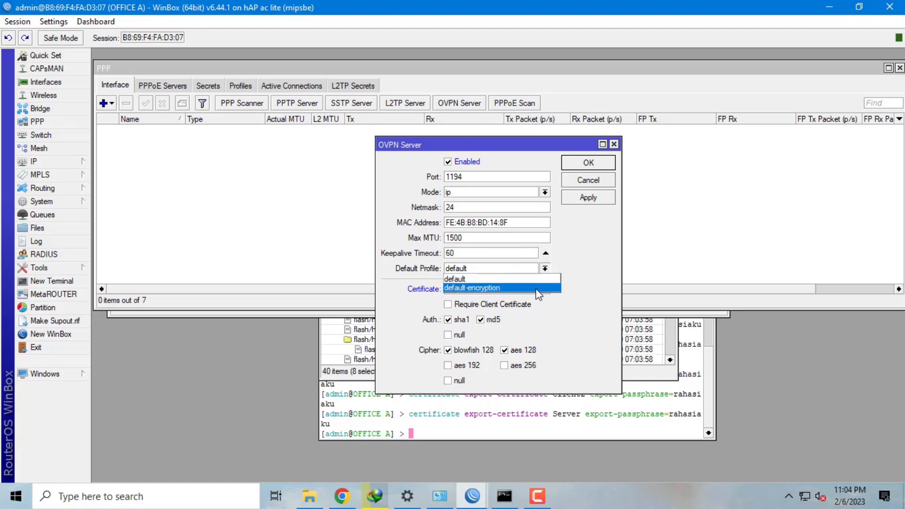
click(538, 289)
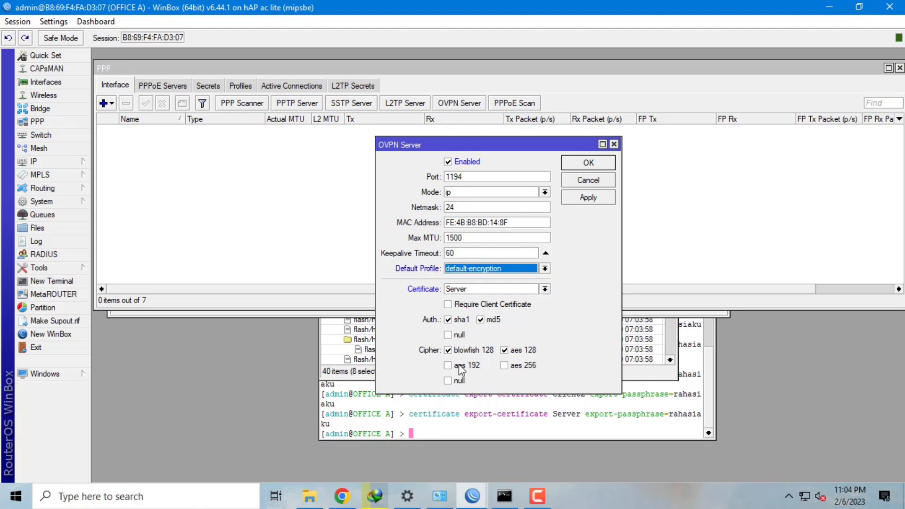
click(583, 196)
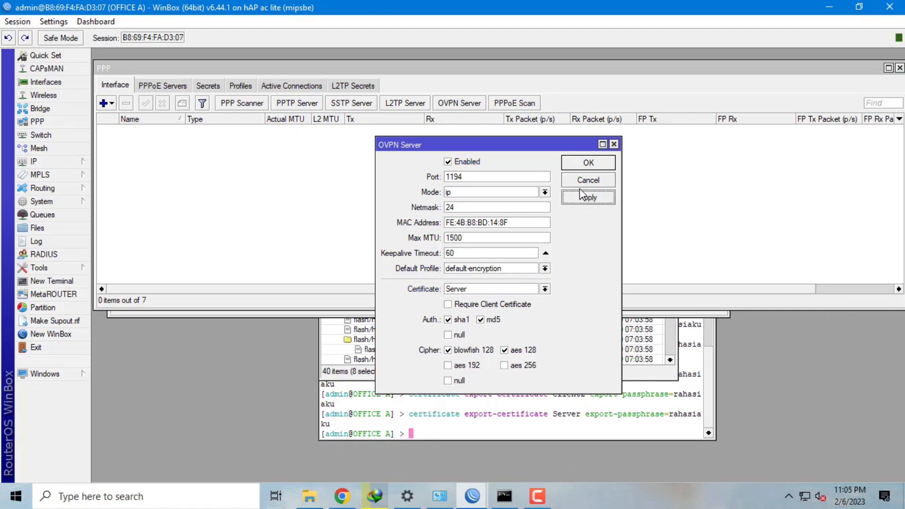
click(589, 164)
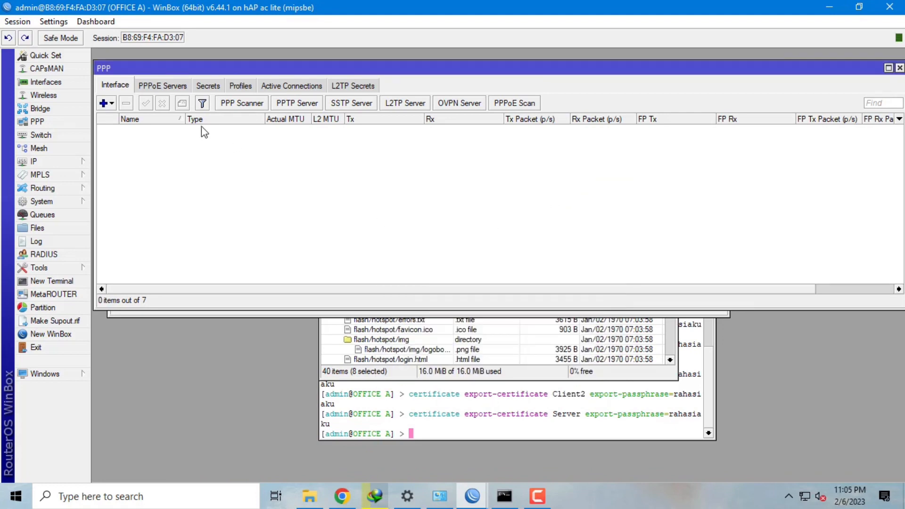
- Create PPP secret ovpn1 with a password, service ovpn and profile default-encryption
click(209, 86)
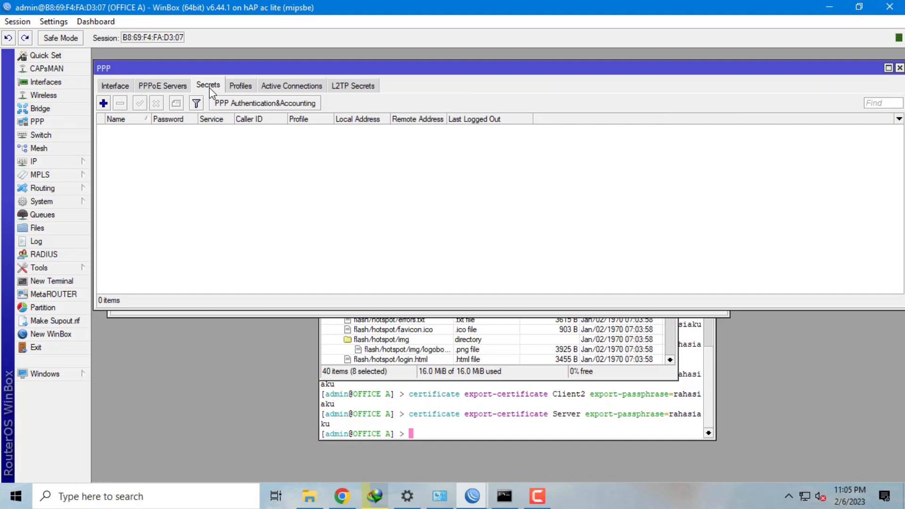
click(103, 103)
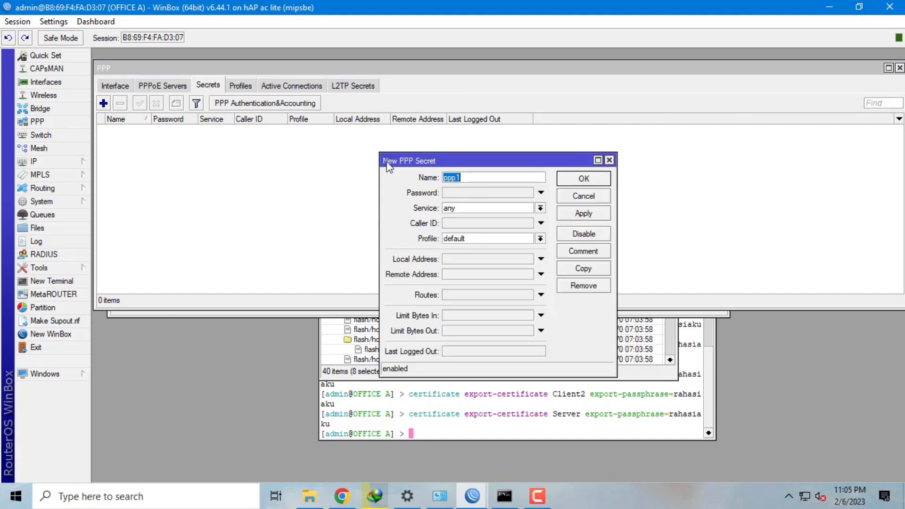
text(ovpn1)
click(512, 194)
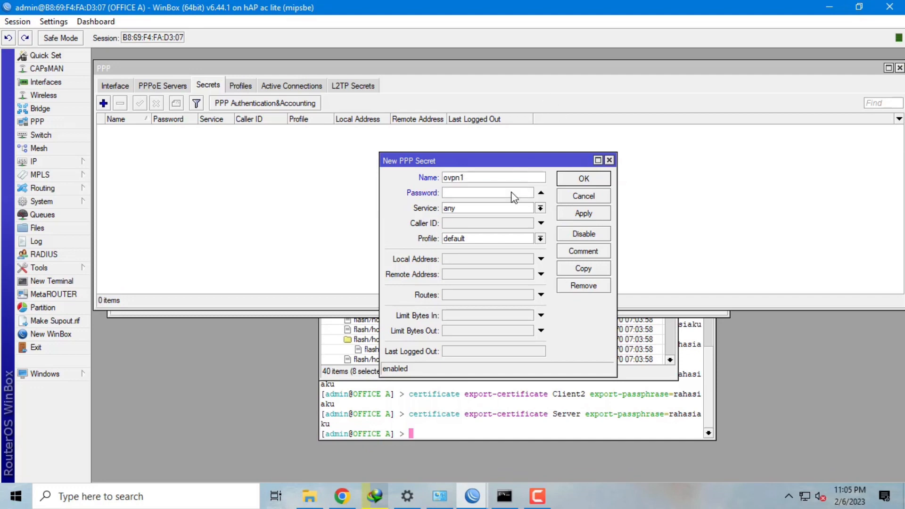
text(12345)
click(503, 209)
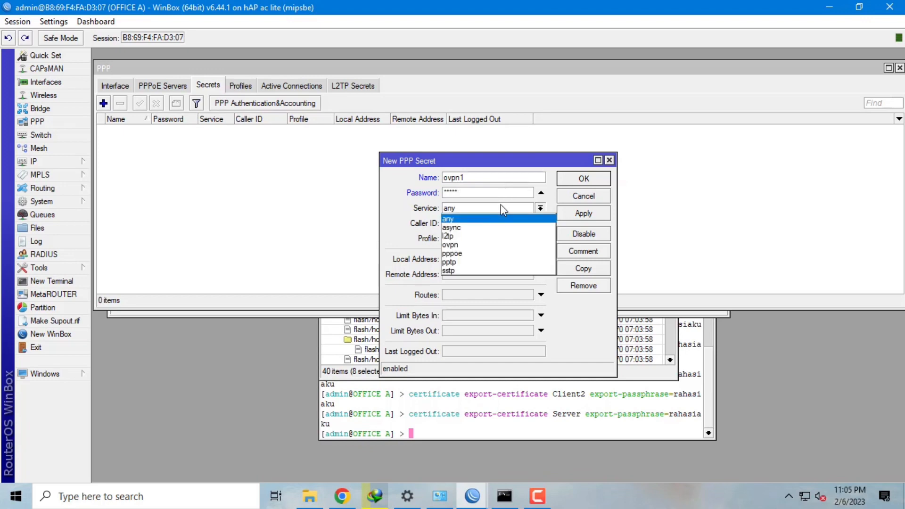
click(484, 245)
click(480, 237)
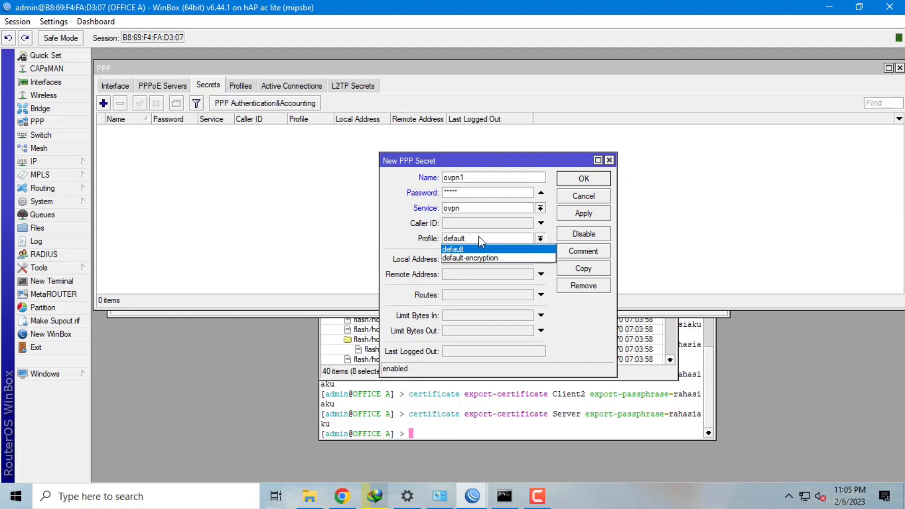
click(485, 258)
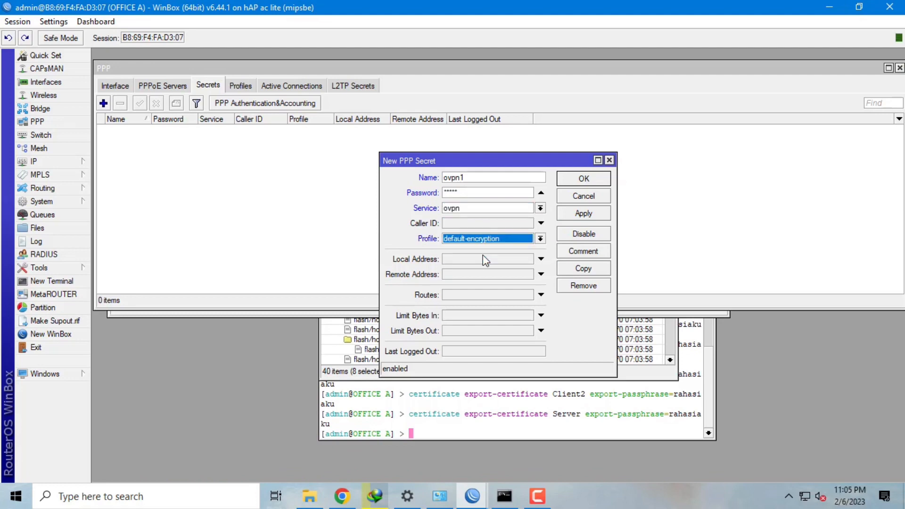
- Give ovpn1 local address 10.100.100.1 and remote 10.100.100.2, and save it
click(461, 261)
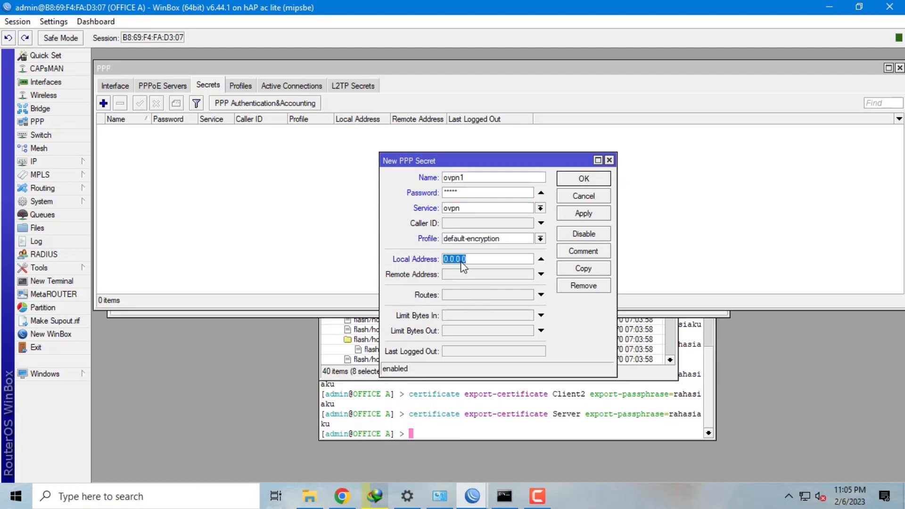
text(10.)
key(Tab)
text(10.100)
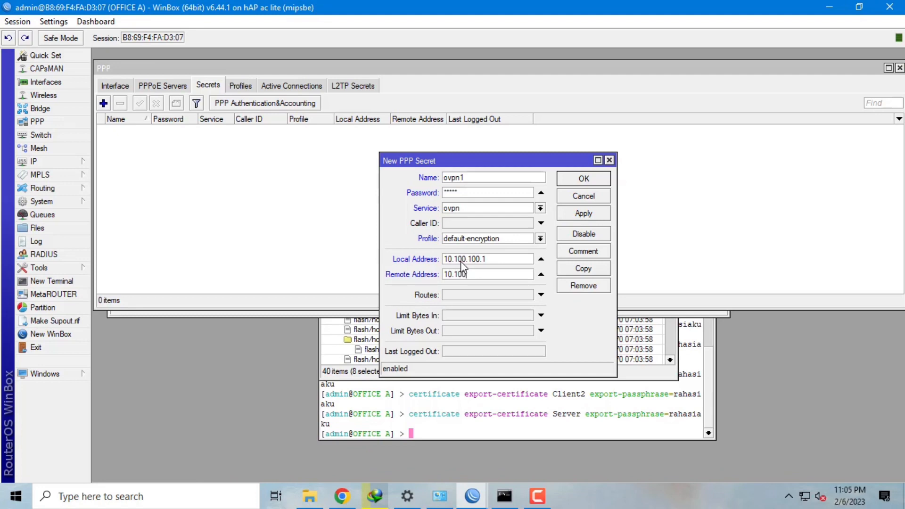
text(.100.2)
click(599, 216)
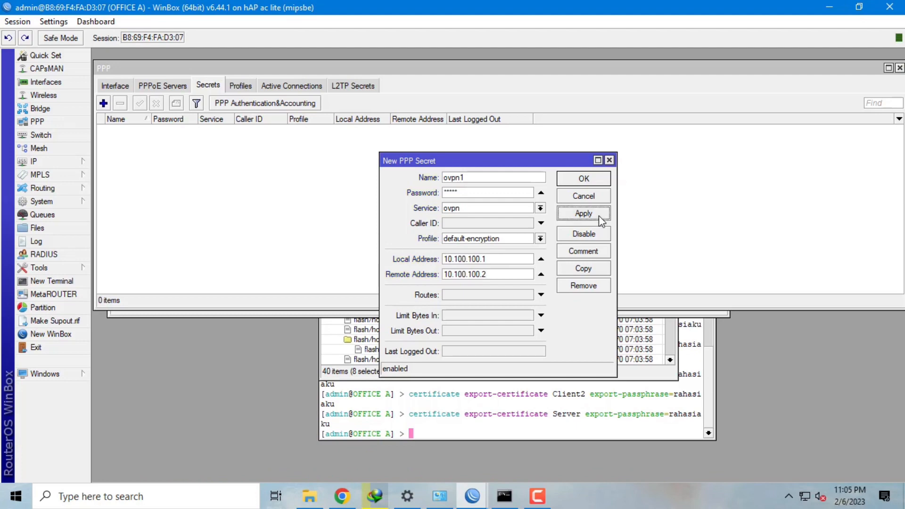
click(588, 183)
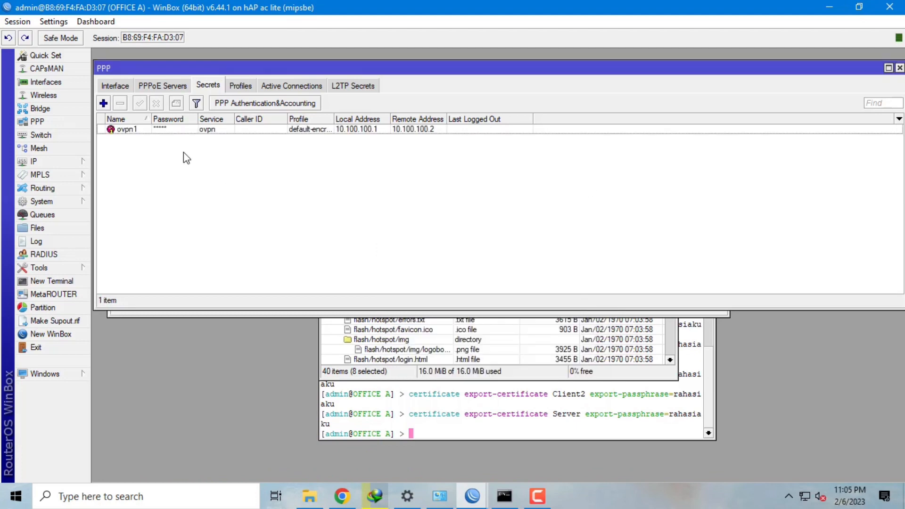
click(103, 103)
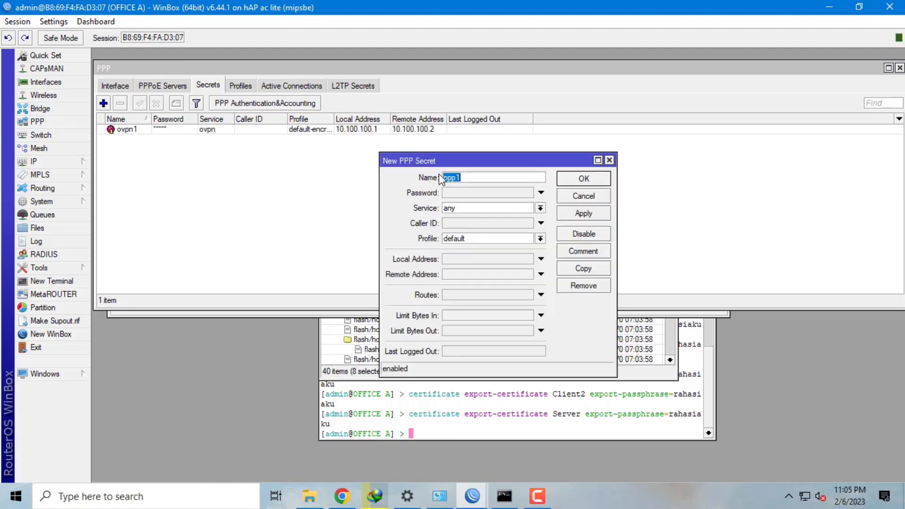
- Name the new secret ovpn2 with a password, service ovpn and profile default-encryption
text(ovpn2)
click(464, 195)
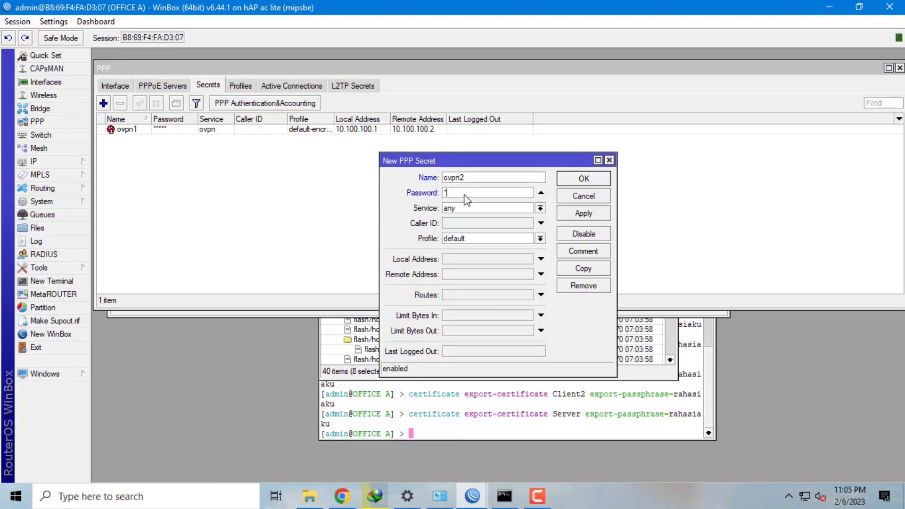
text(12345)
click(513, 211)
click(501, 234)
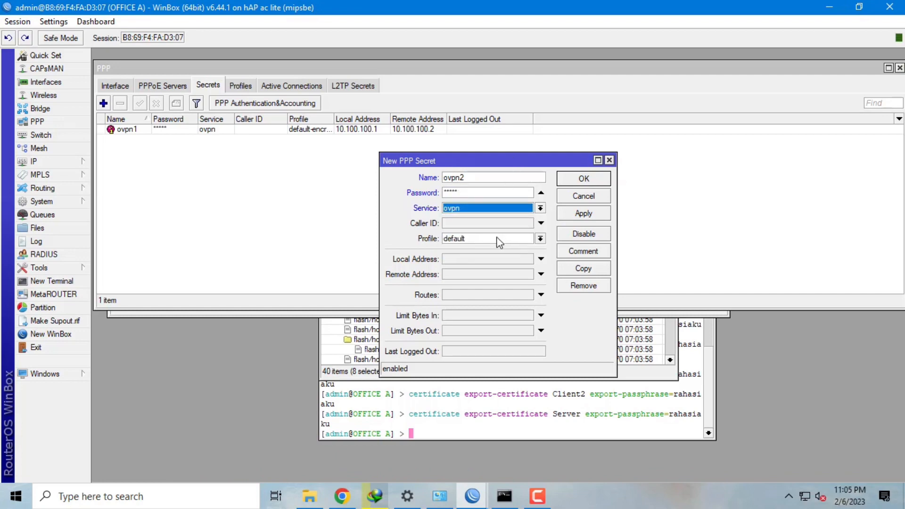
click(500, 238)
click(502, 262)
- Set ovpn2's local address 10.100.100.1 and remote 10.100.100.3, and save it
click(500, 259)
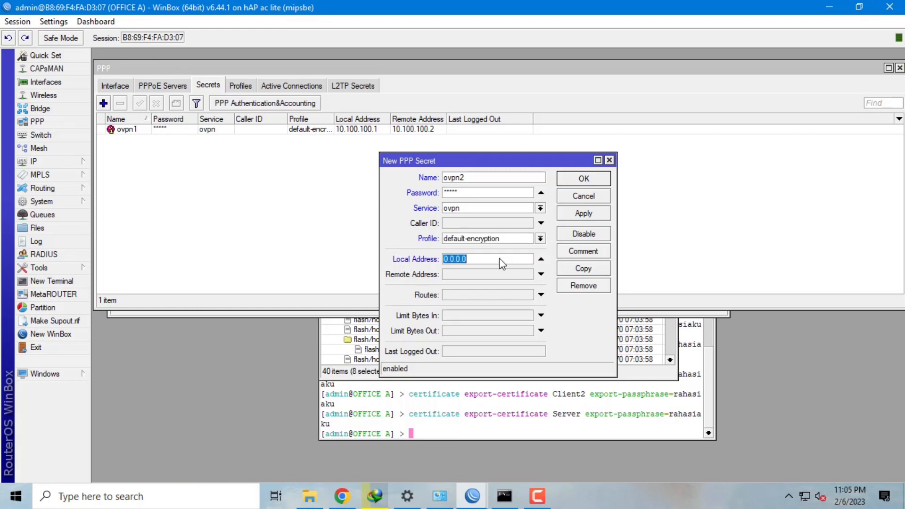
text(10.100.10)
click(495, 275)
text(10.100.10)
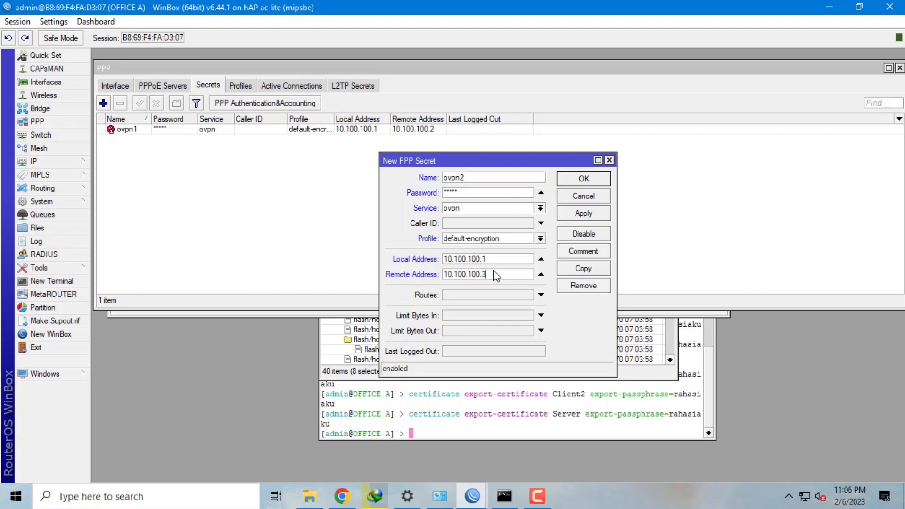
click(606, 213)
click(584, 179)
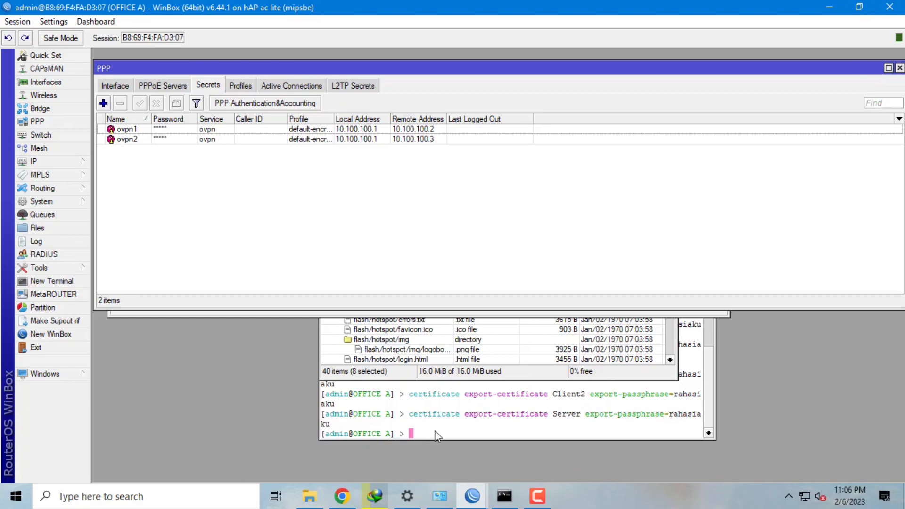
- Launch winbox64.exe from Local Disk (D:), connect to 172.23.2.16, and maximize the session
mouse_move(466, 500)
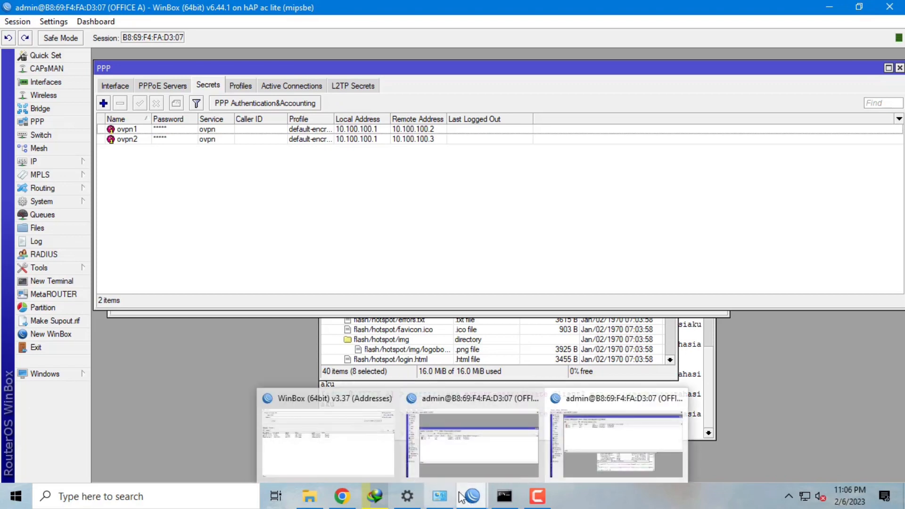
click(321, 504)
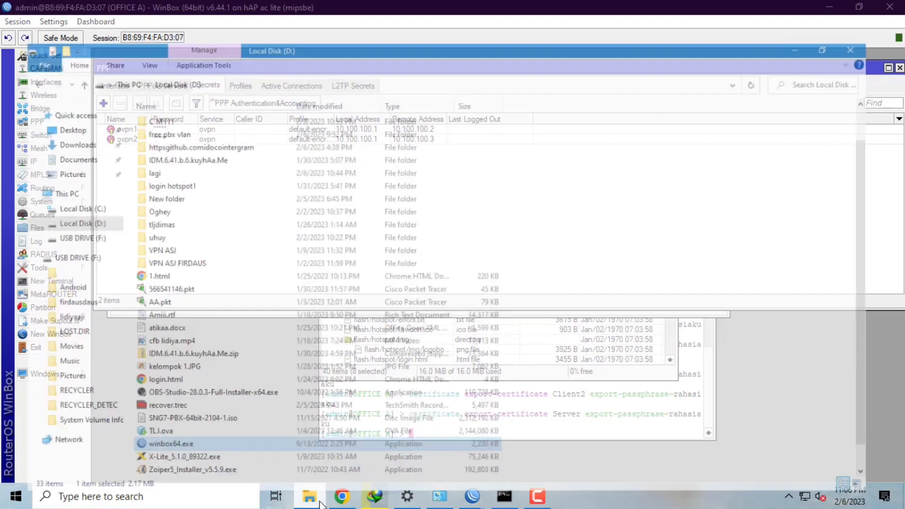
double_click(244, 437)
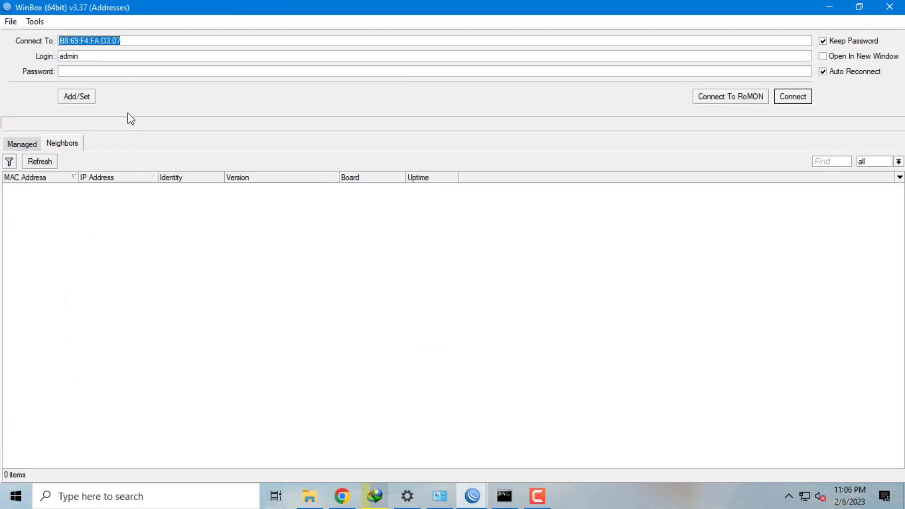
text(172)
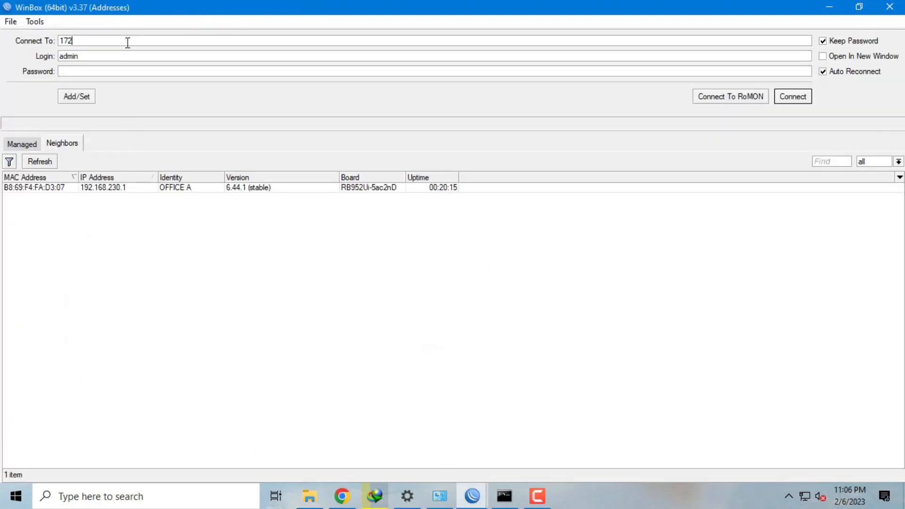
text(.23.2.16)
click(787, 96)
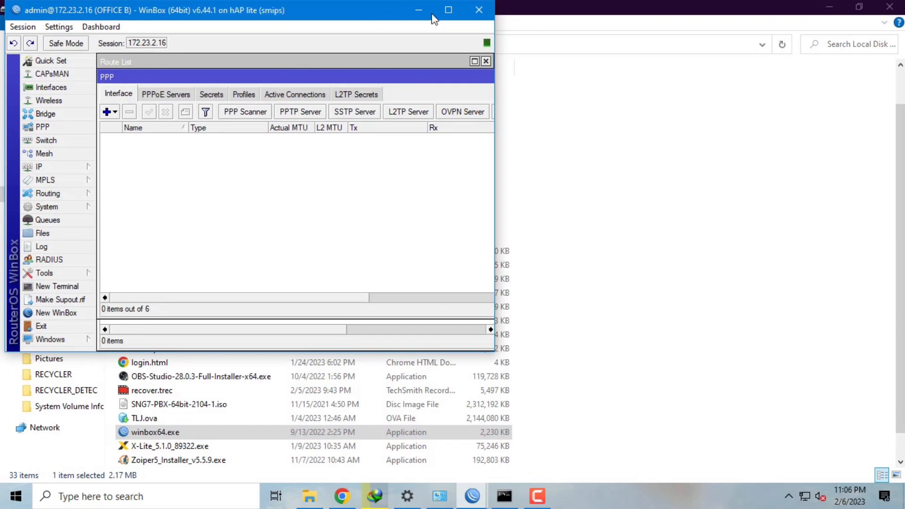
click(445, 9)
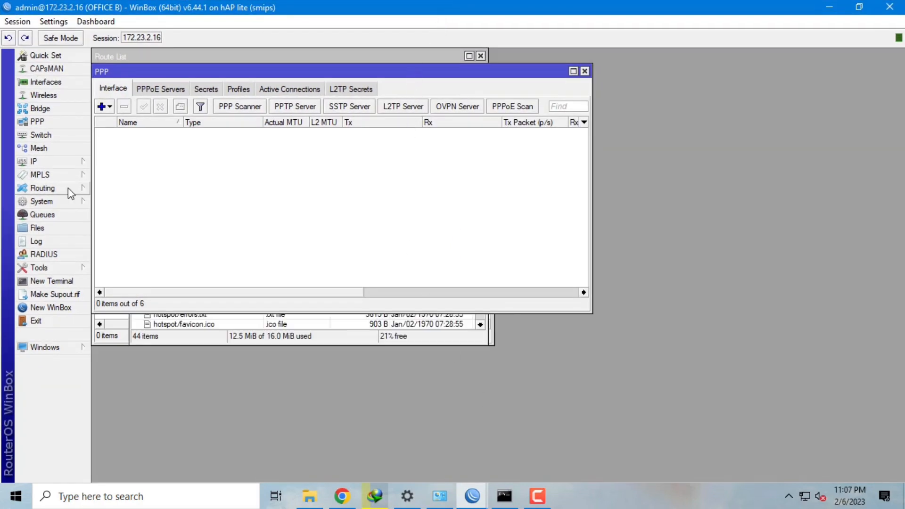
- In Office B's System > Certificates, begin importing cert_export_myCA.crt and go to its passphrase field
click(69, 201)
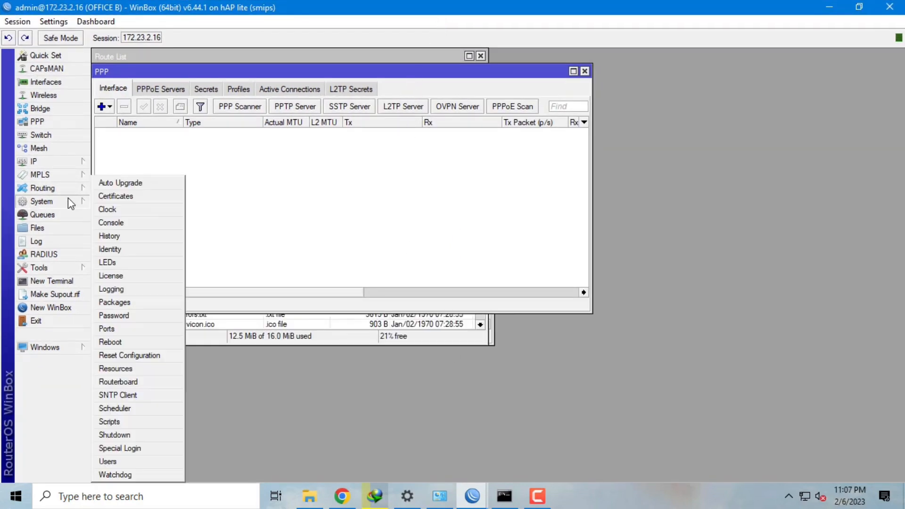
click(113, 196)
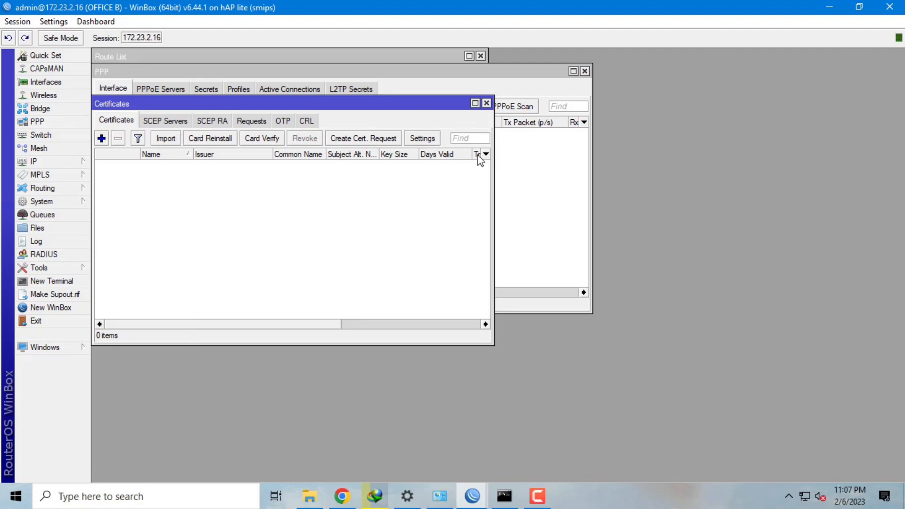
drag(492, 165, 698, 189)
click(158, 144)
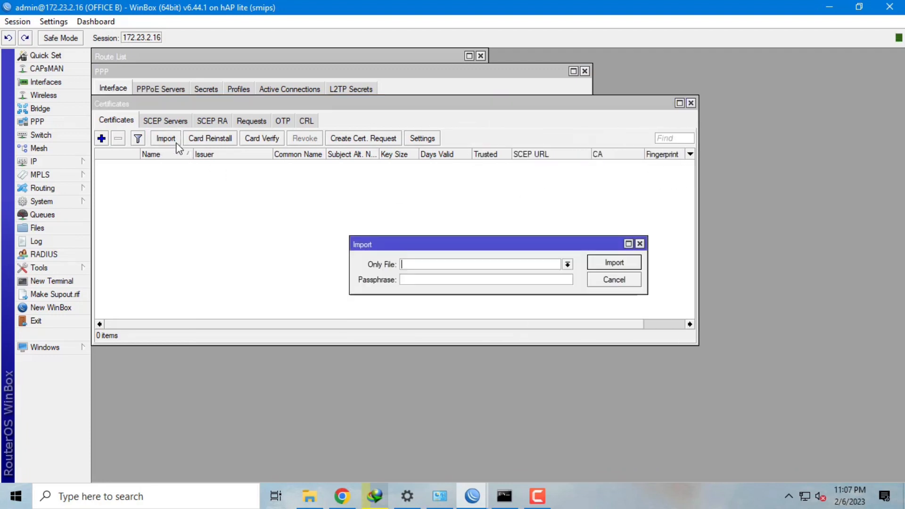
click(568, 265)
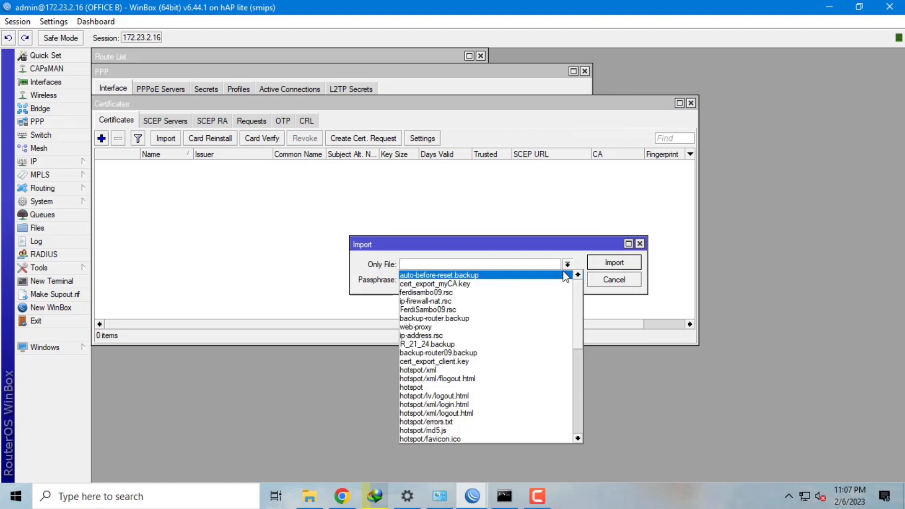
drag(578, 312, 578, 369)
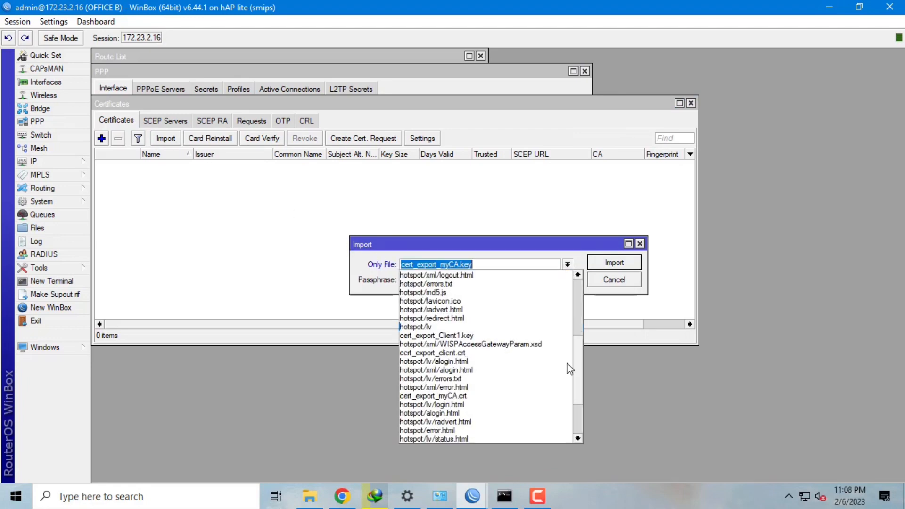
click(463, 396)
click(469, 279)
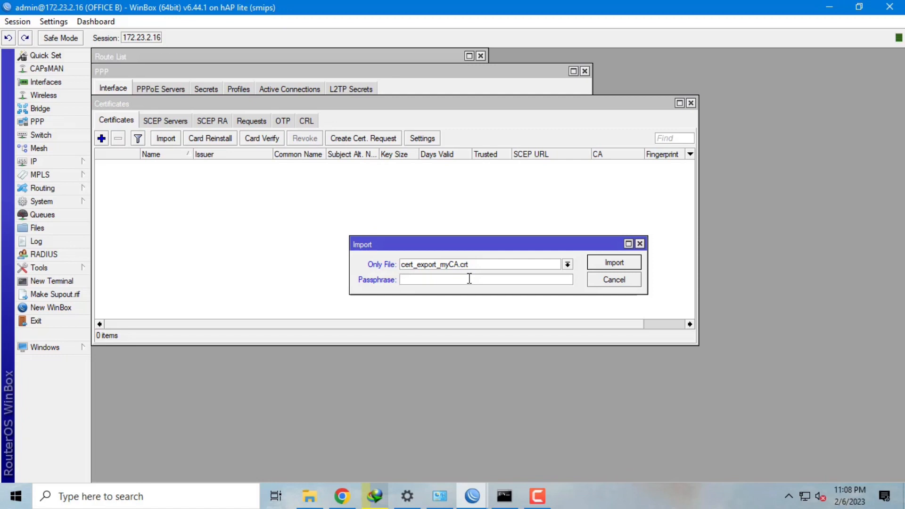
- Import cert_export_myCA.crt with its passphrase, then its private key cert_export_myCA.key
text(*********)
click(608, 260)
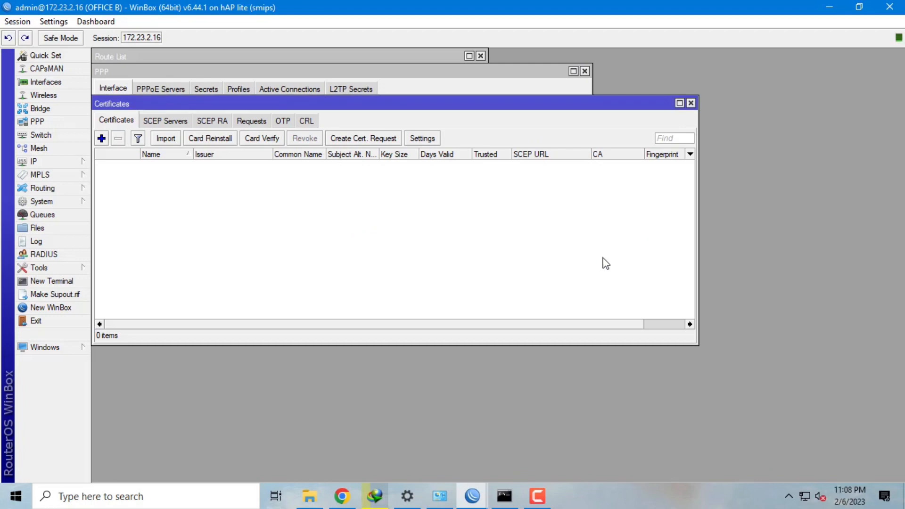
click(171, 141)
click(567, 264)
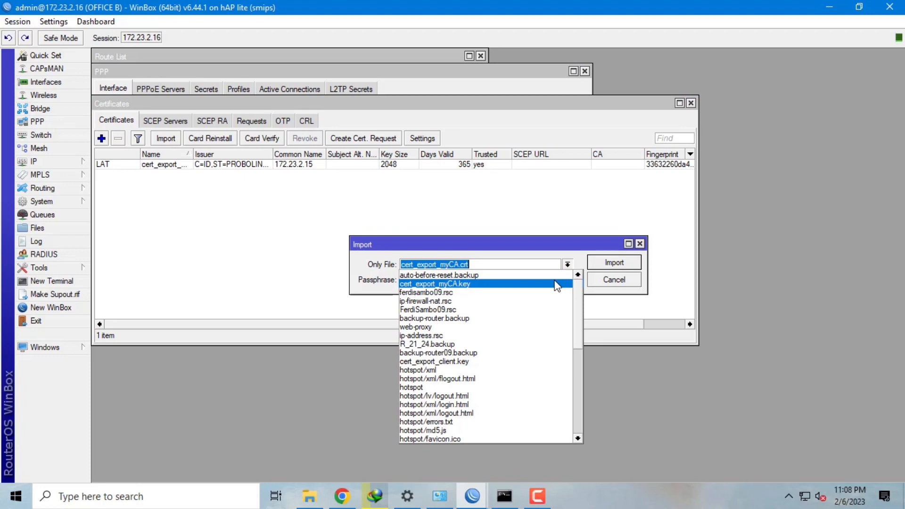
click(558, 284)
click(615, 267)
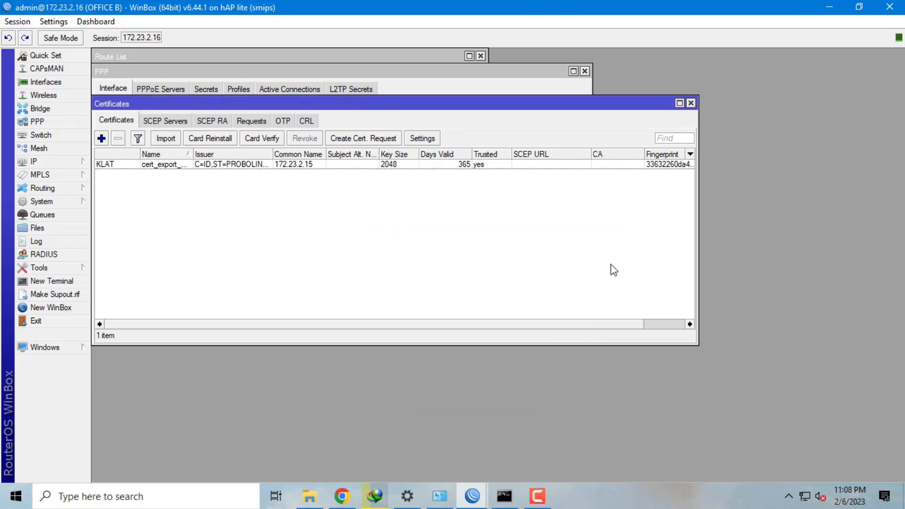
- Import cert_export_Client1.crt and its private key cert_export_Client1.key
click(166, 139)
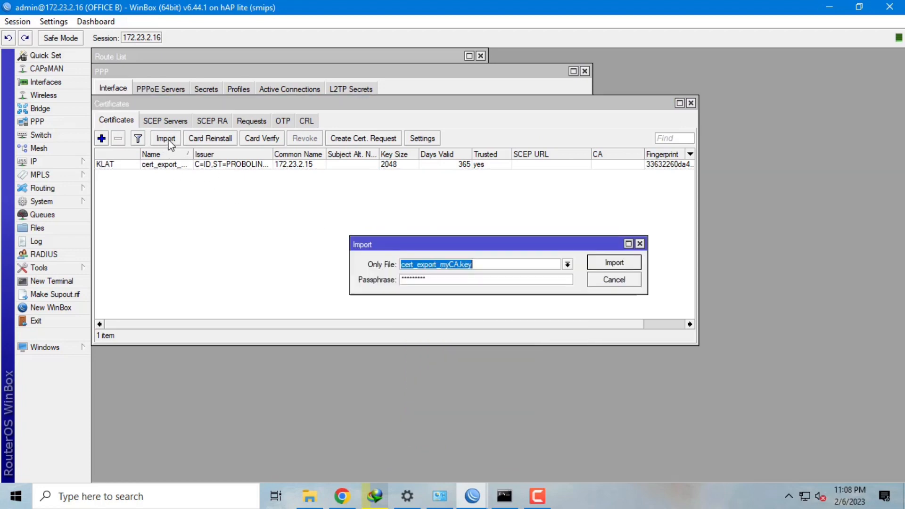
click(566, 265)
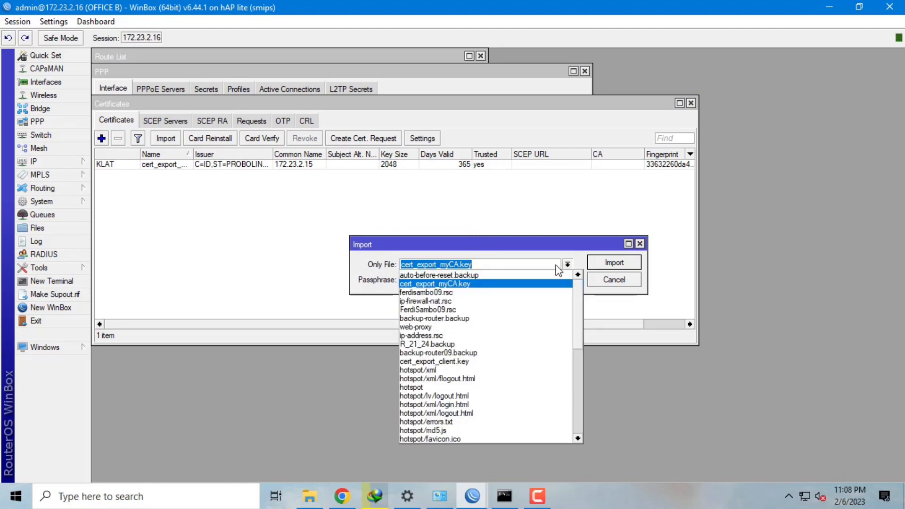
scroll(448, 426, down, 5)
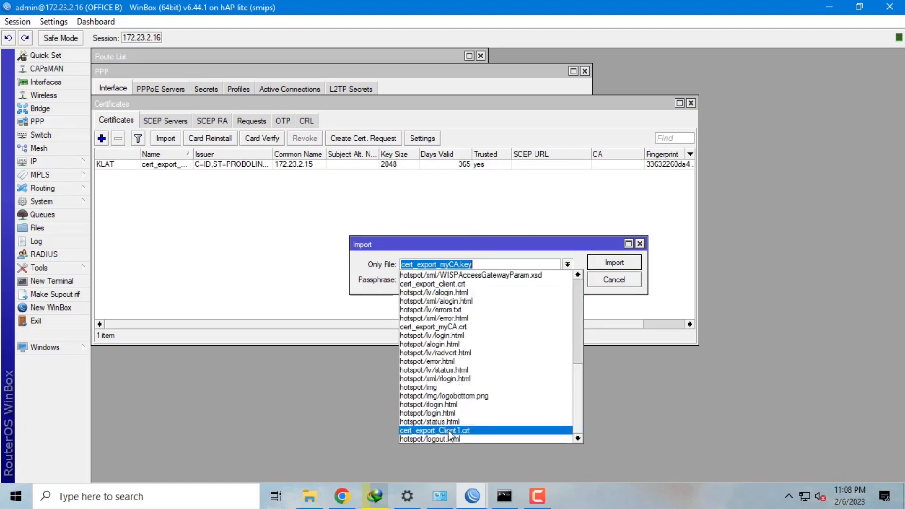
click(448, 430)
click(614, 262)
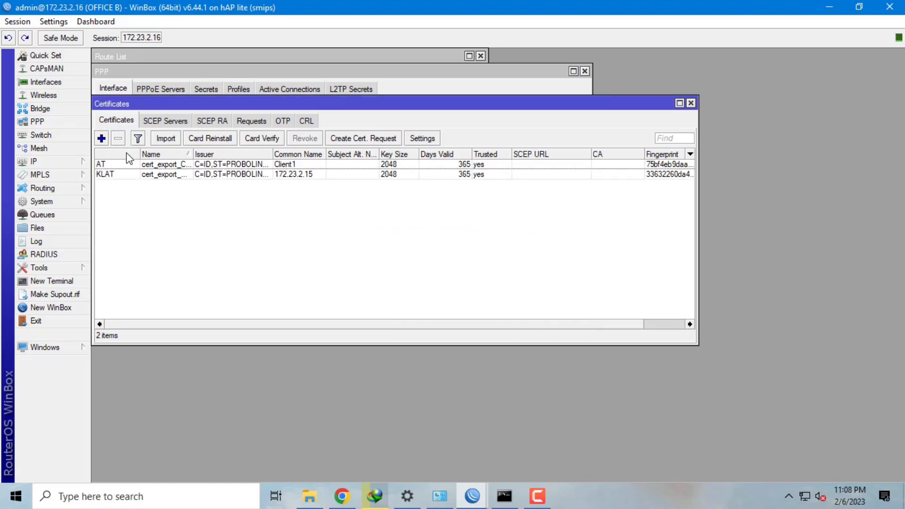
click(166, 138)
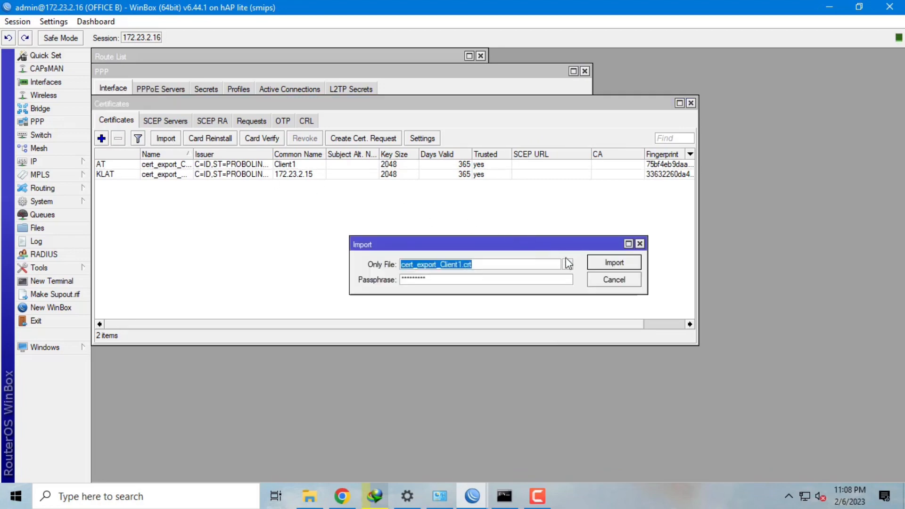
click(568, 264)
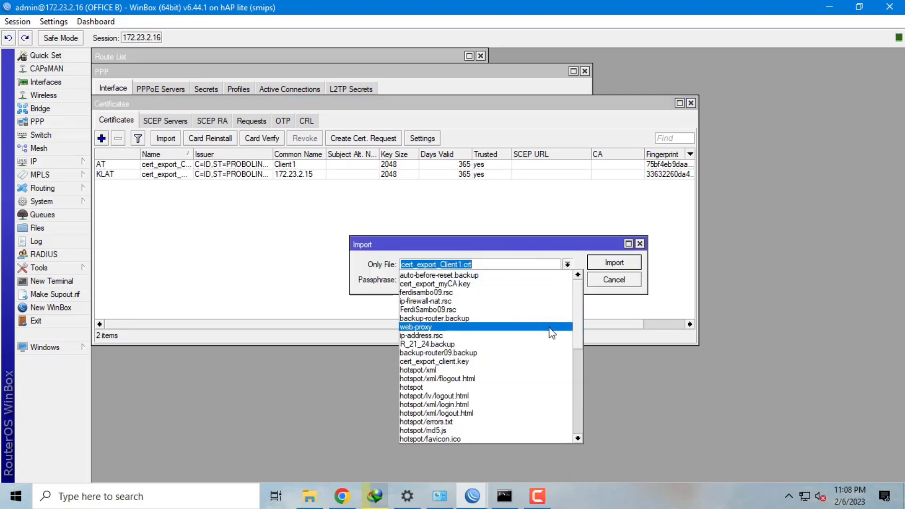
scroll(581, 310, down, 3)
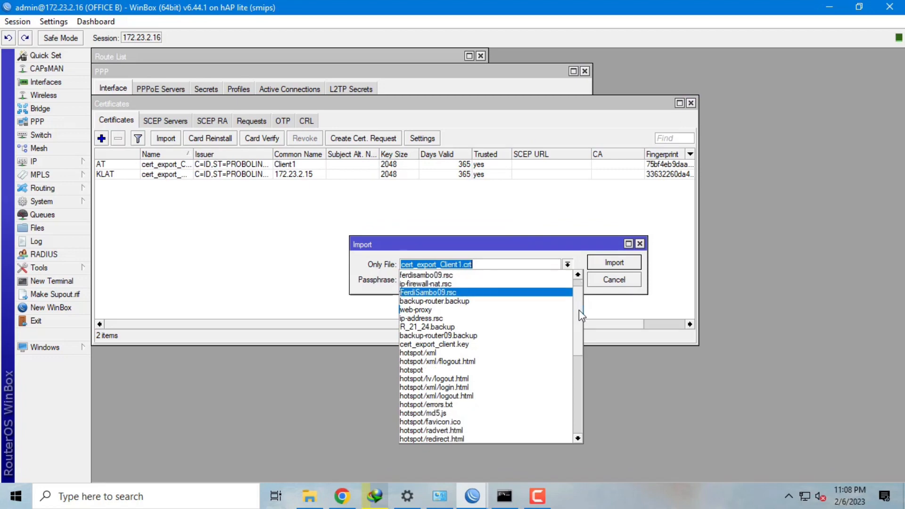
scroll(574, 330, down, 2)
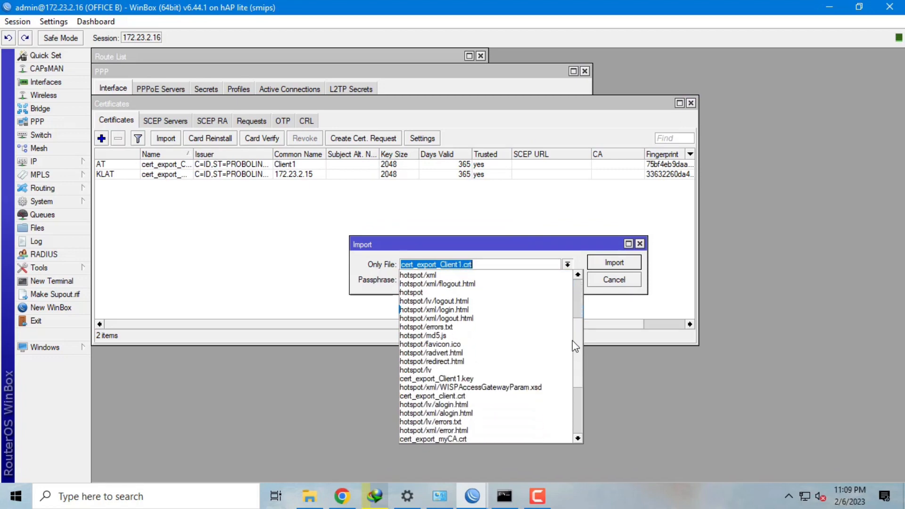
click(503, 377)
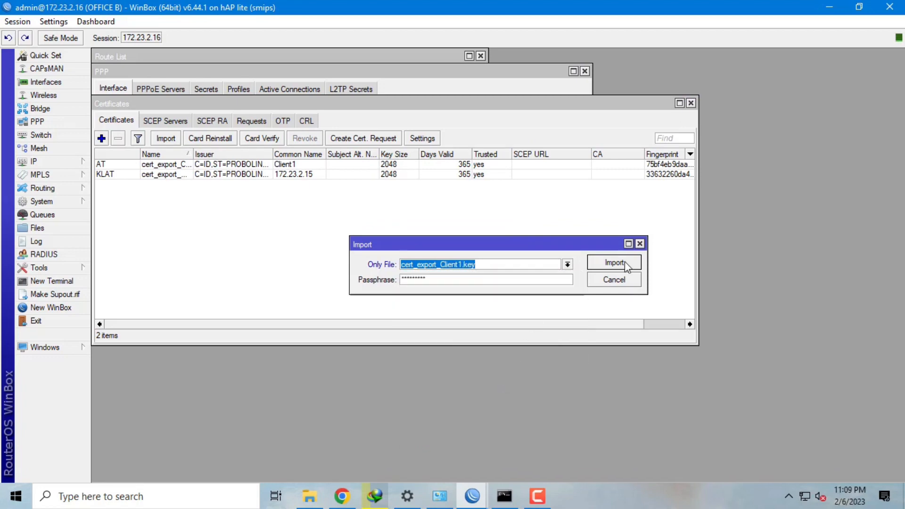
click(605, 261)
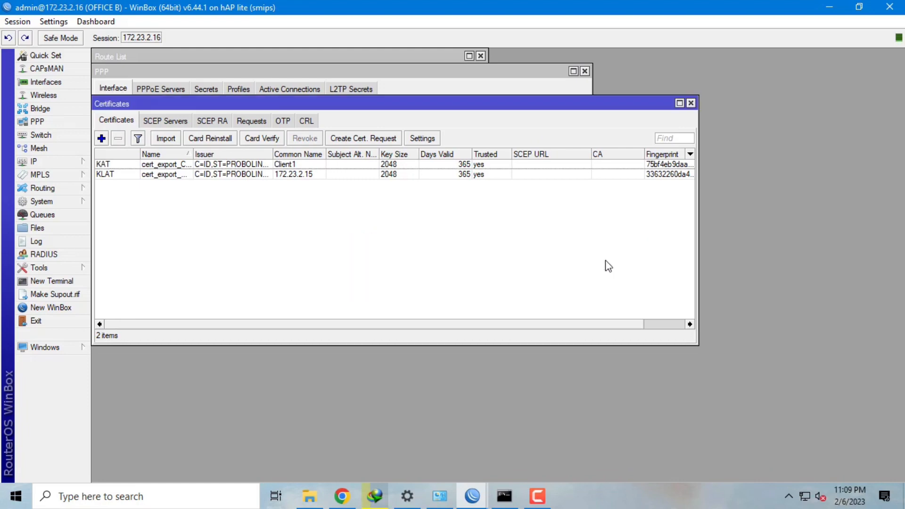
click(66, 126)
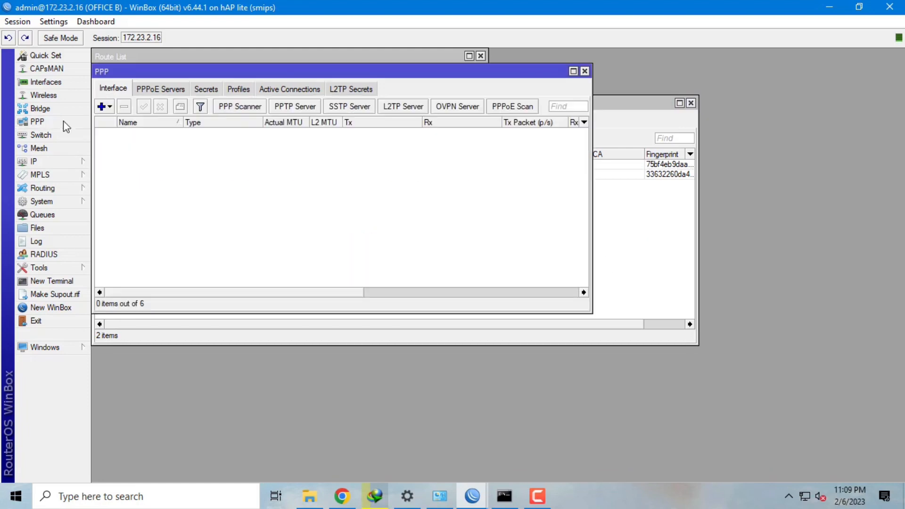
- Create OVPN client ovpn-OFFICE A dialing 172.23.2.15 with user ovpn1 and its password
click(107, 109)
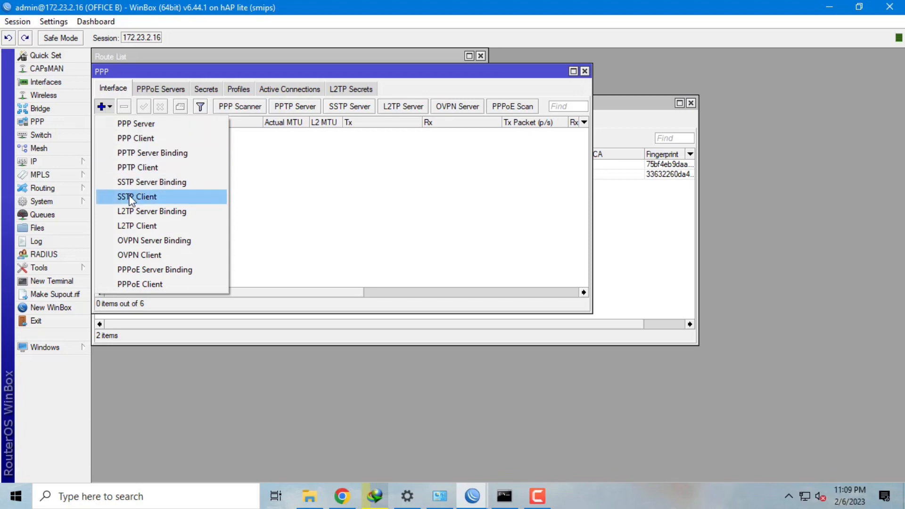
click(128, 255)
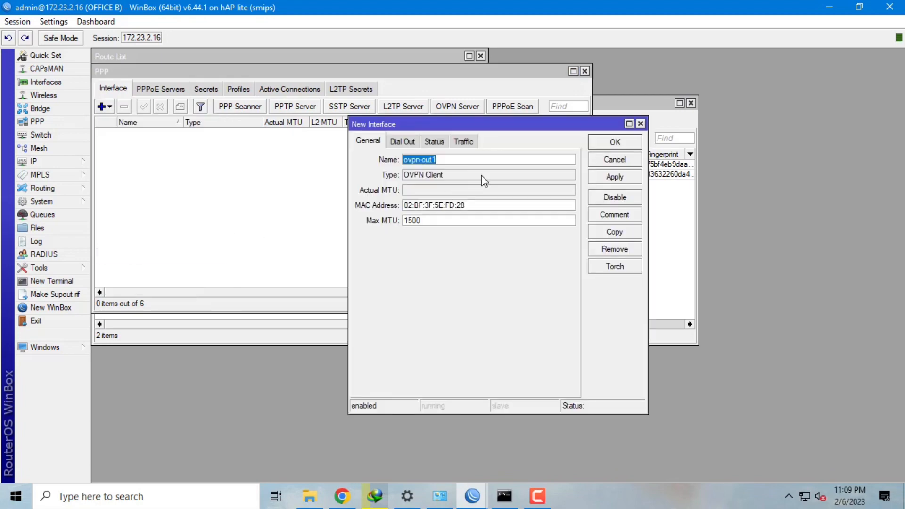
text(ovpn-OFFICEA)
click(403, 141)
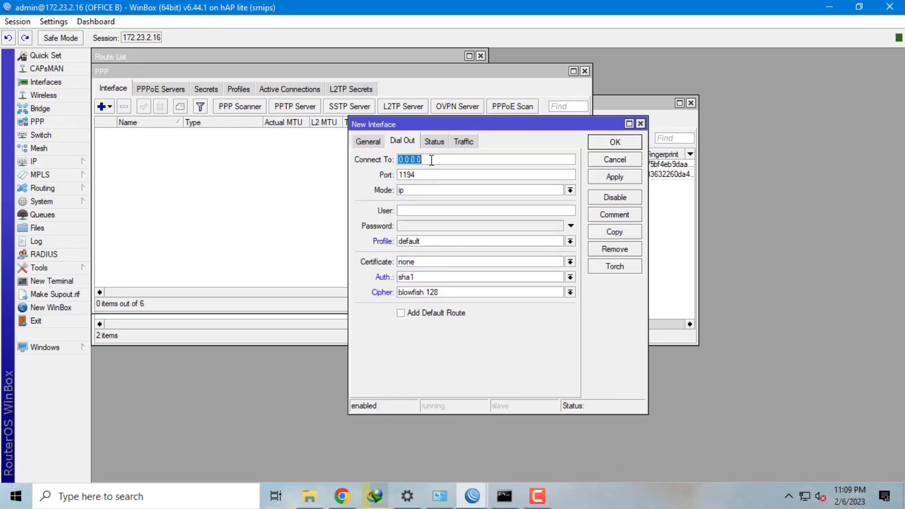
text(172.23.2.15)
click(442, 215)
text(ovpn1)
key(Tab)
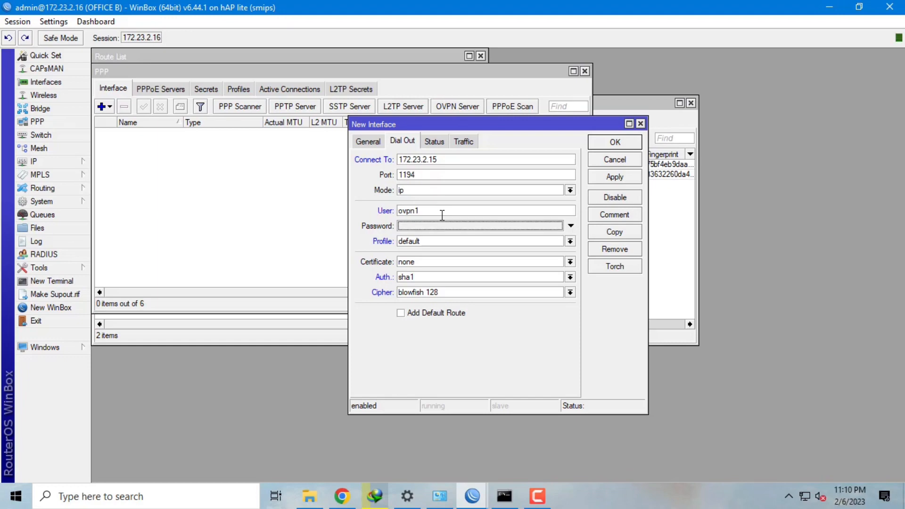
text(1)
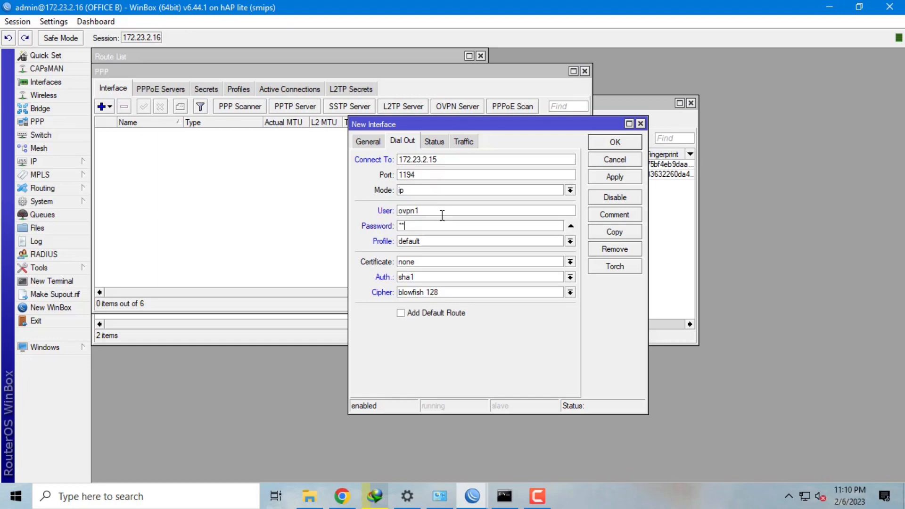
text(5)
- Give the client the default-encryption profile and Client1 certificate, then save it
click(552, 241)
click(551, 259)
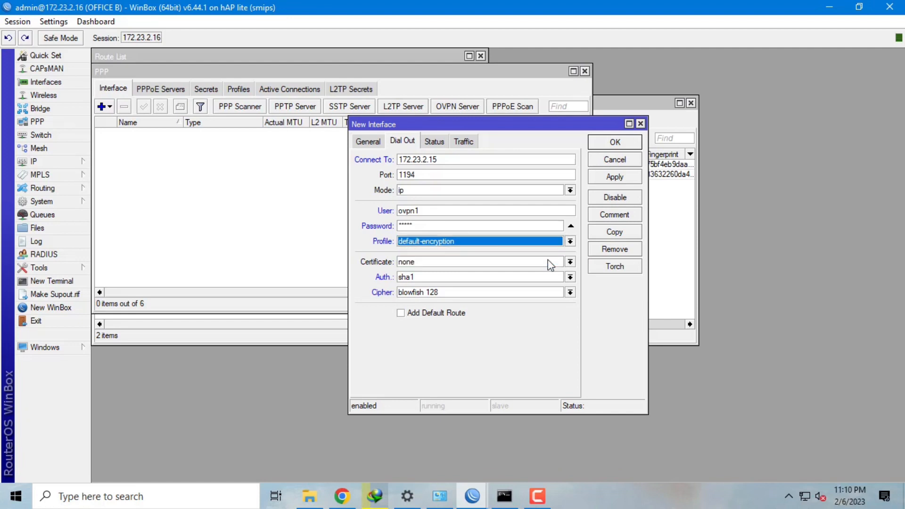
click(550, 263)
click(543, 272)
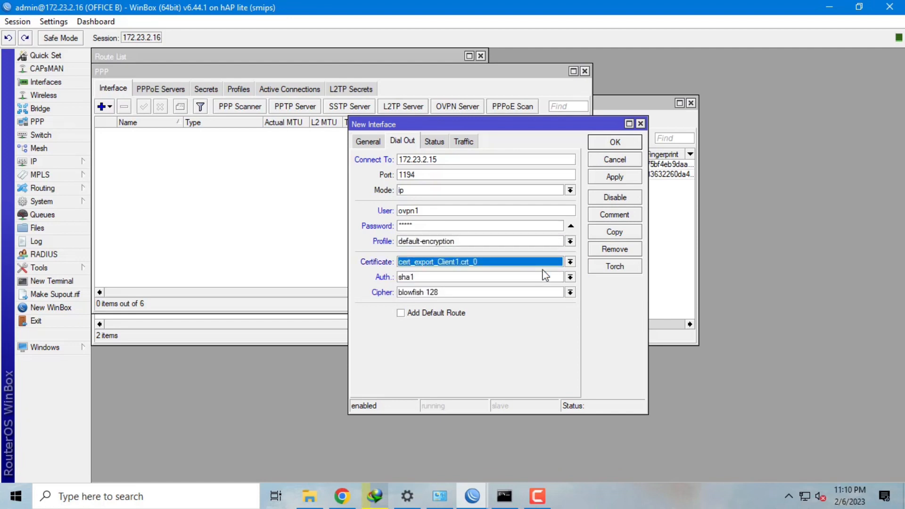
click(615, 175)
click(621, 144)
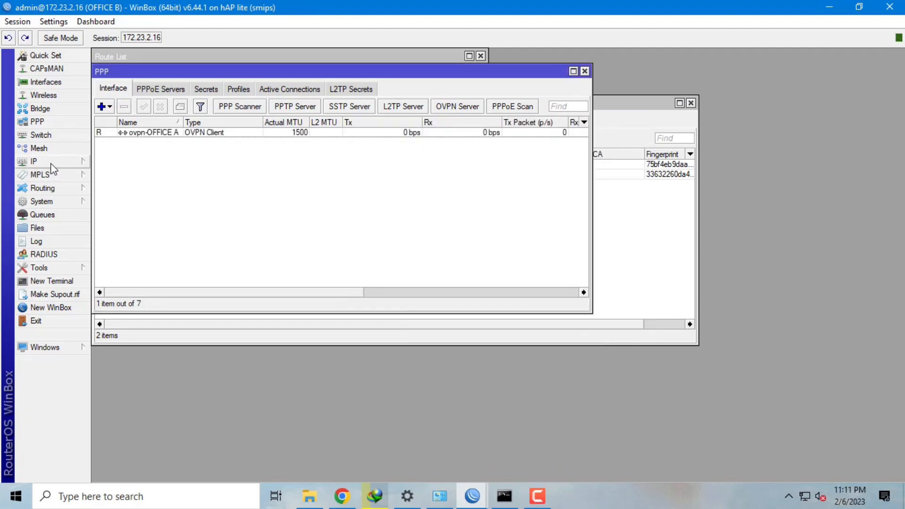
click(33, 161)
- On Office B, add a static route to 192.168.230.0/24 via gateway ovpn-OFFICE A
click(120, 364)
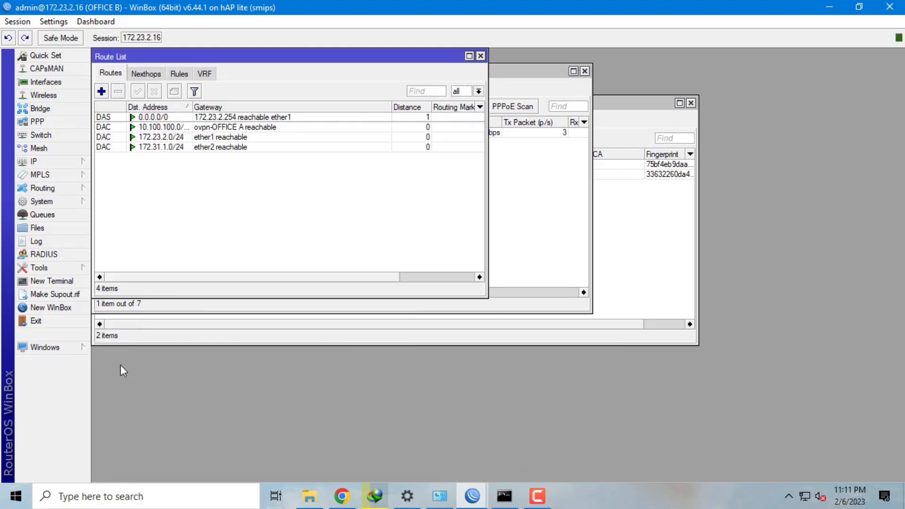
click(102, 92)
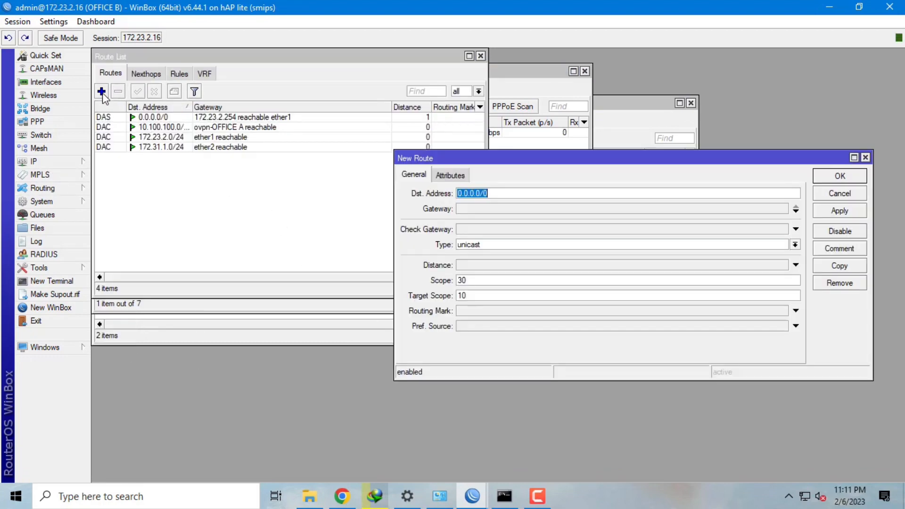
text(192.168.230)
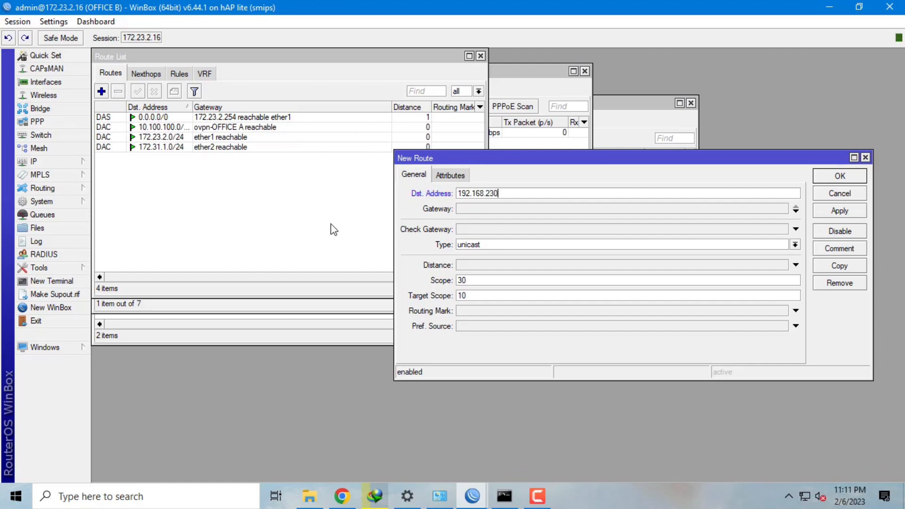
text(.0/24)
click(484, 209)
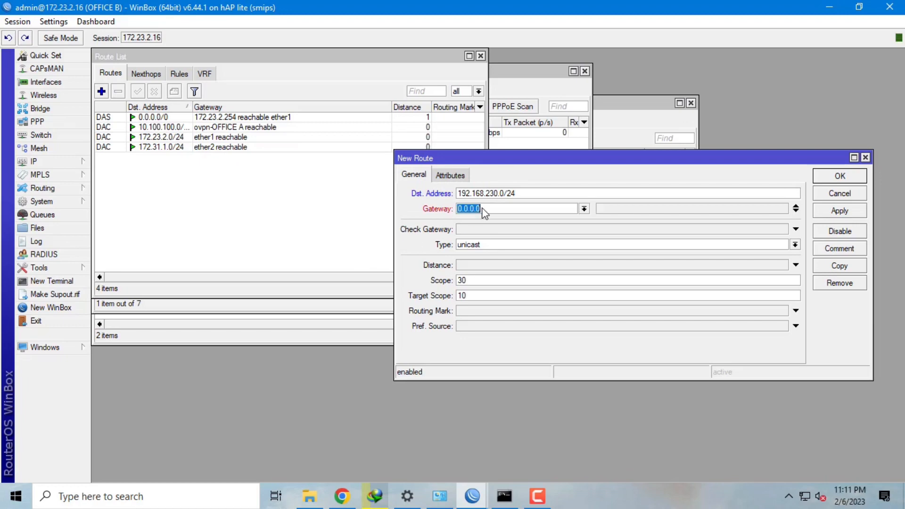
click(584, 209)
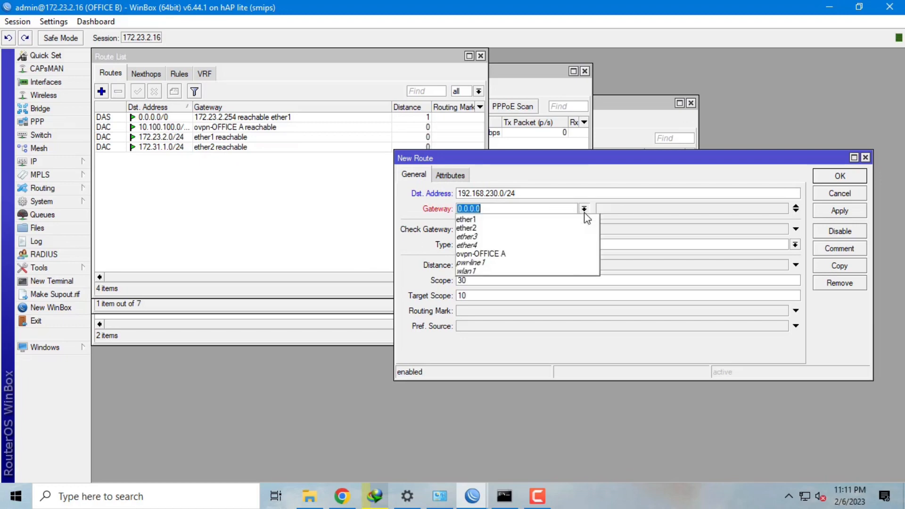
click(560, 258)
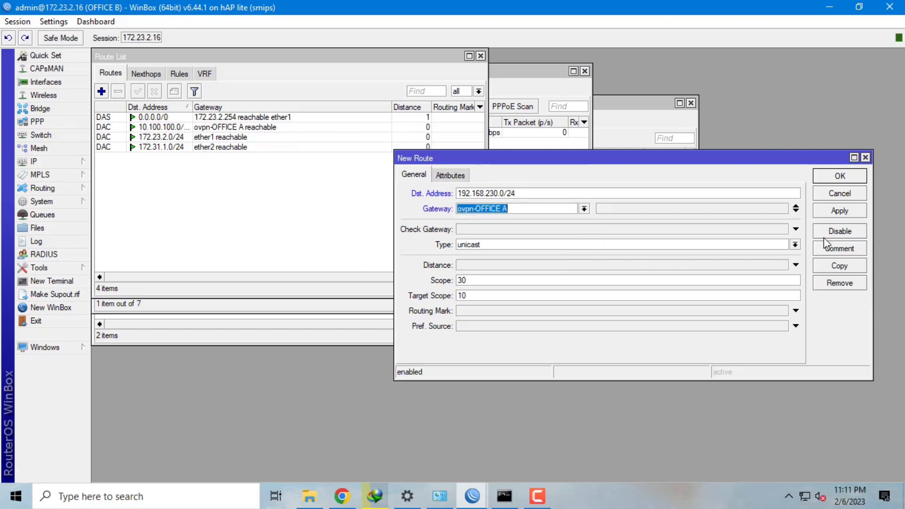
click(821, 210)
click(840, 176)
mouse_move(473, 496)
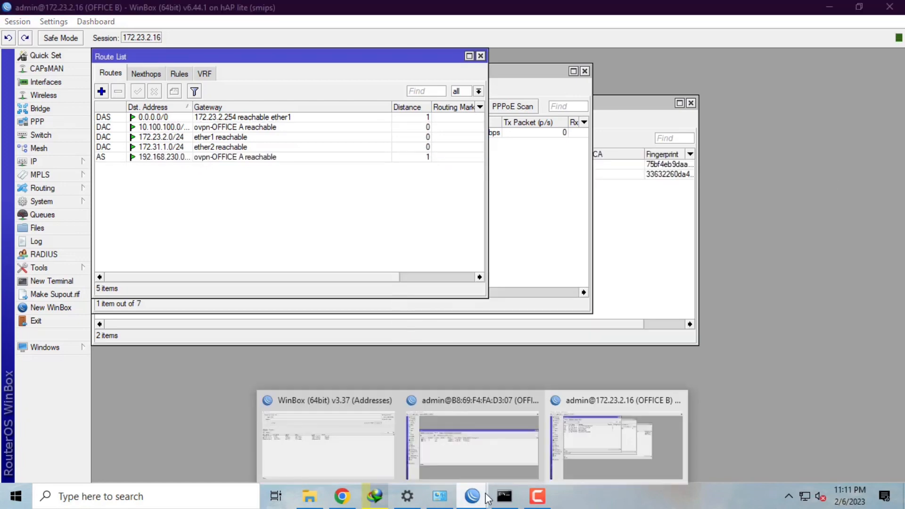
click(490, 449)
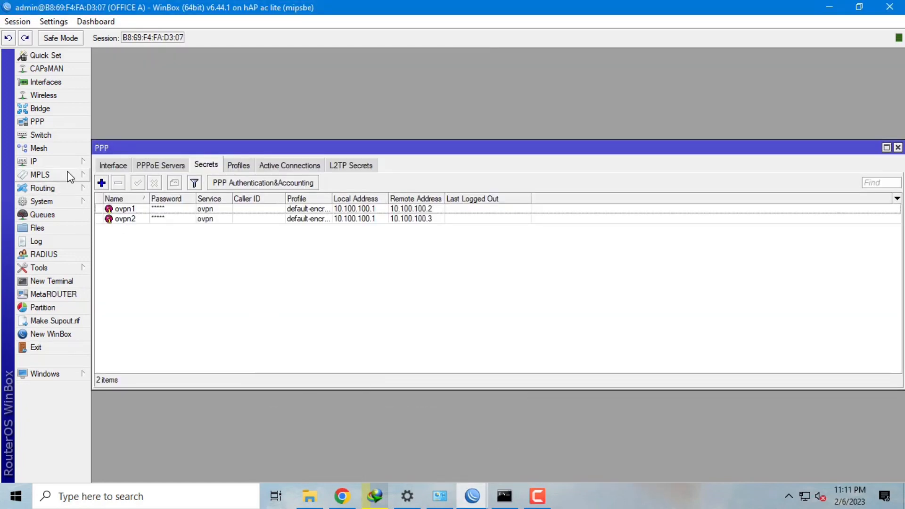
- On Office A, add a route to 172.31.1.0/24 via ovpn-ovpn1, then review PPP active connections
click(57, 161)
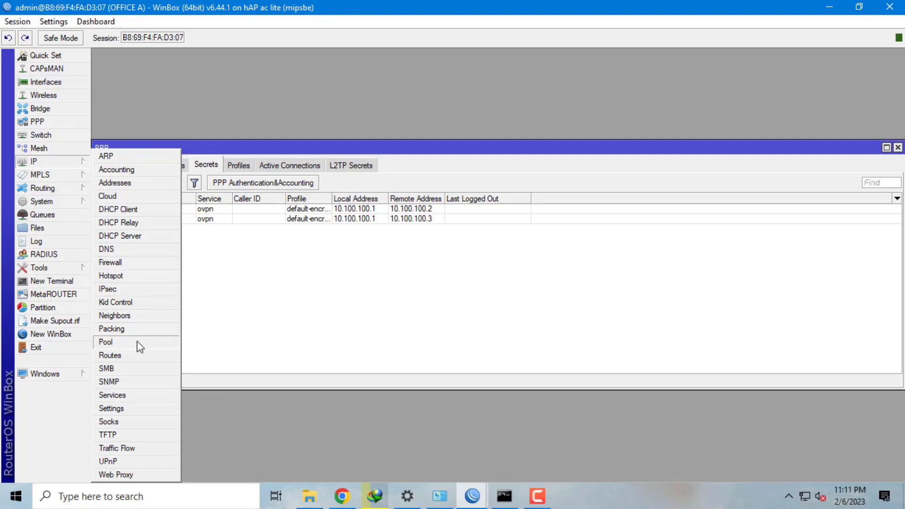
click(168, 354)
click(278, 184)
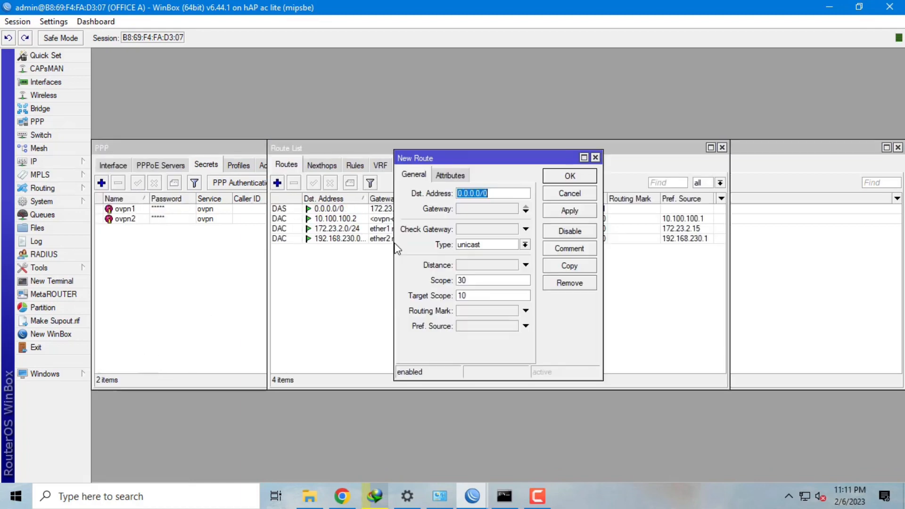
text(1)
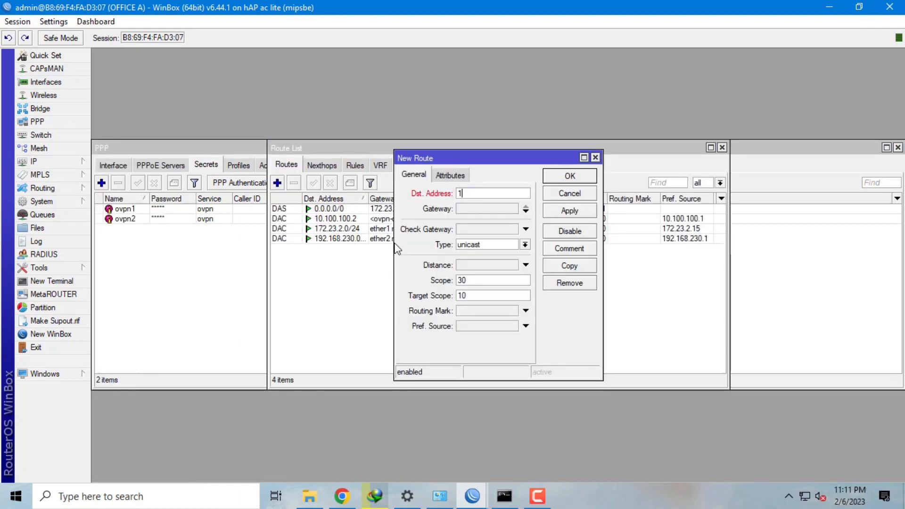
text(72.31.1.0/24)
click(469, 208)
click(584, 208)
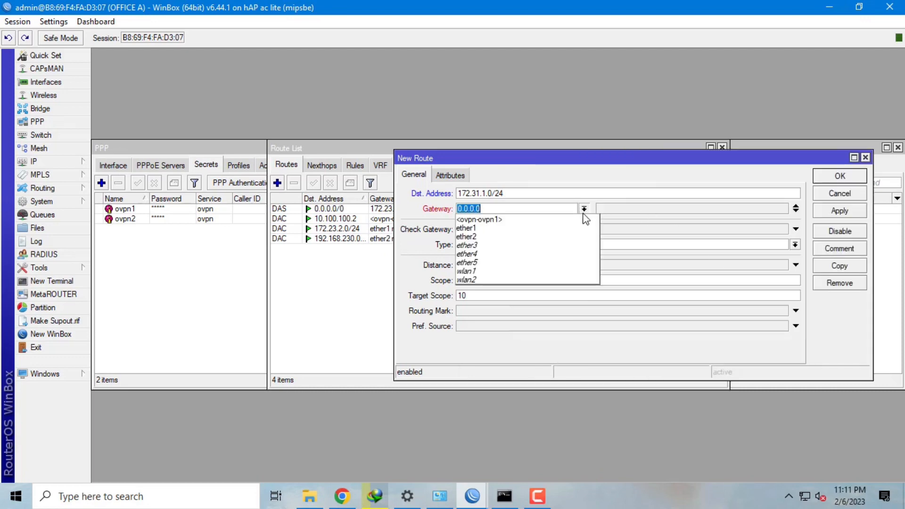
click(584, 220)
click(839, 211)
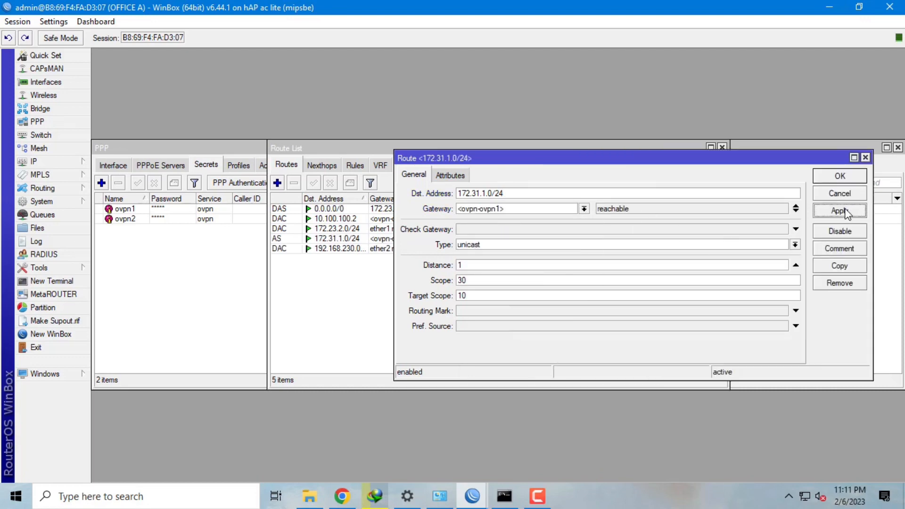
click(840, 176)
click(264, 166)
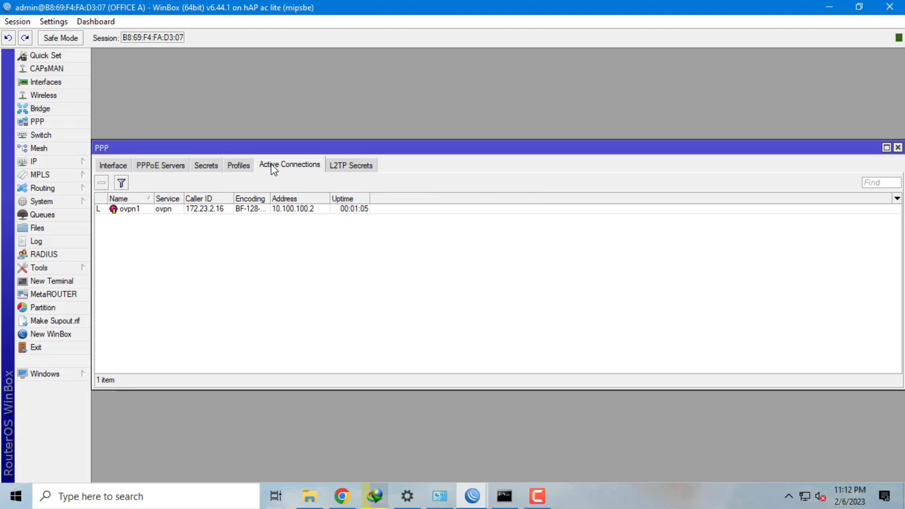
drag(271, 199, 292, 201)
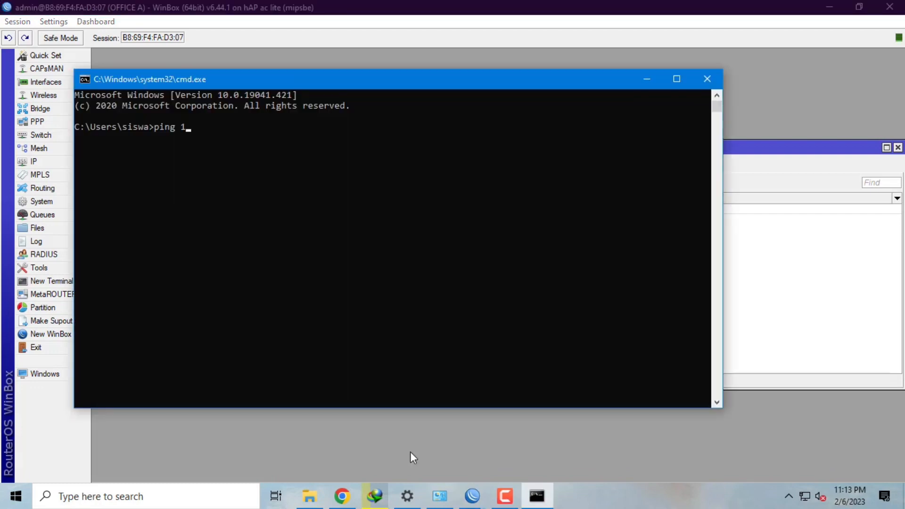
- Ping 172.31.1.254, then run tracert 172.31.1.254
text(72.31.1.254)
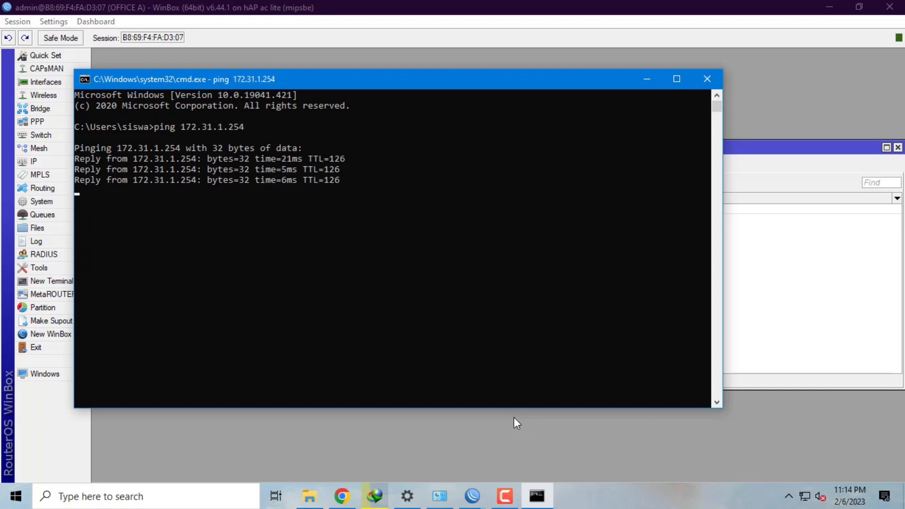
text(tracert)
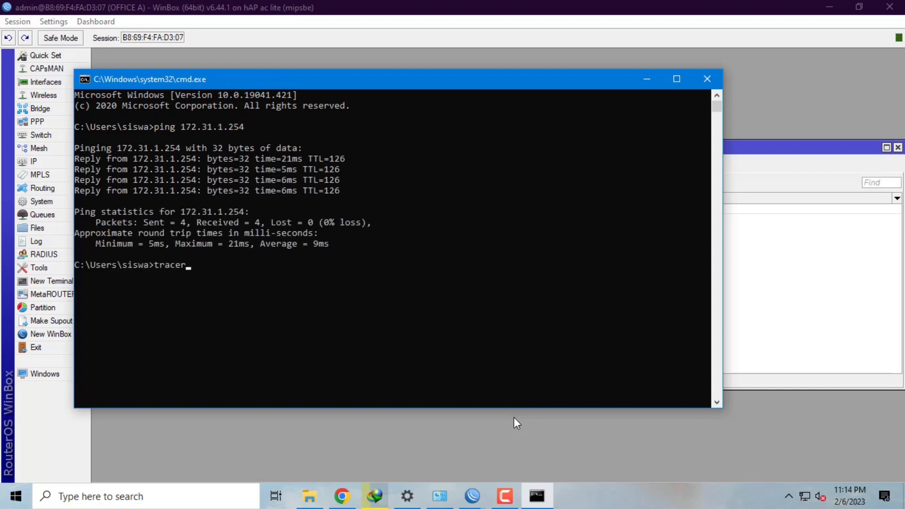
text( 172.31.1.254)
key(Return)
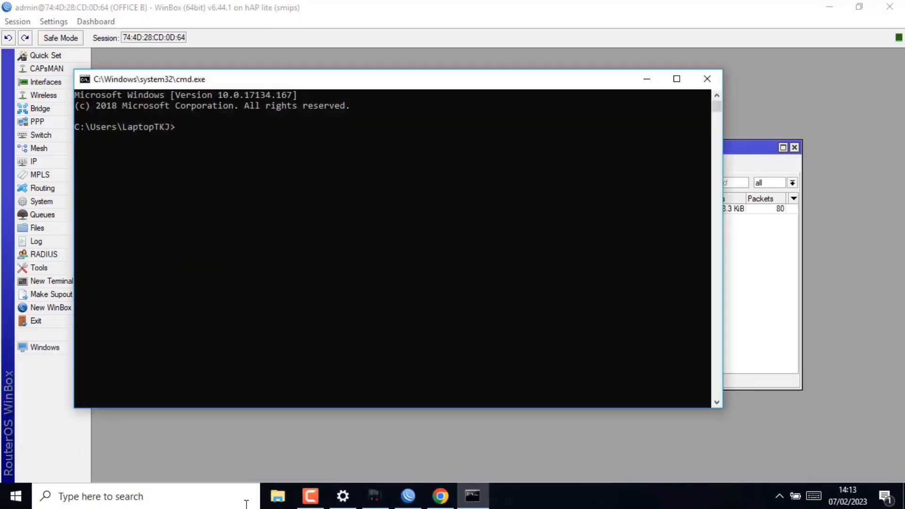
- From Office B, ping 192.168.230.254 and run tracert 192.168.230.254
text(ping 192.168.230.2)
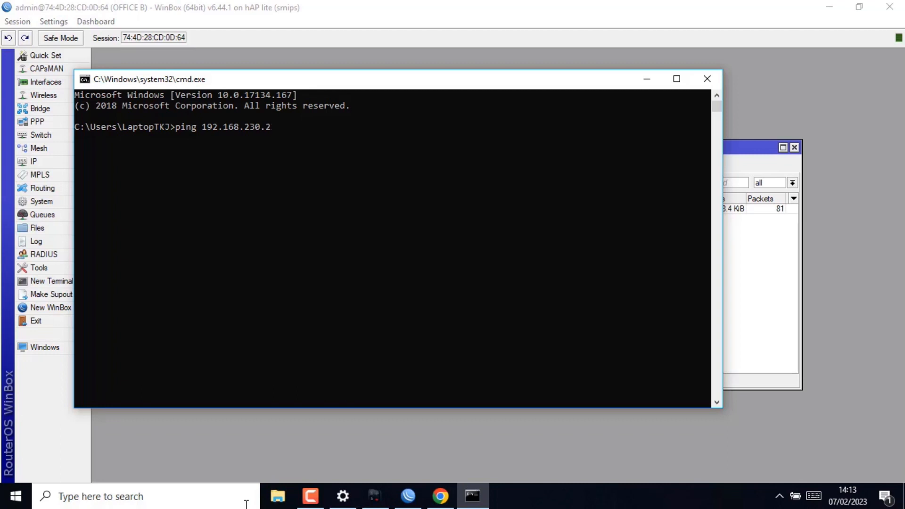
text(54)
key(Return)
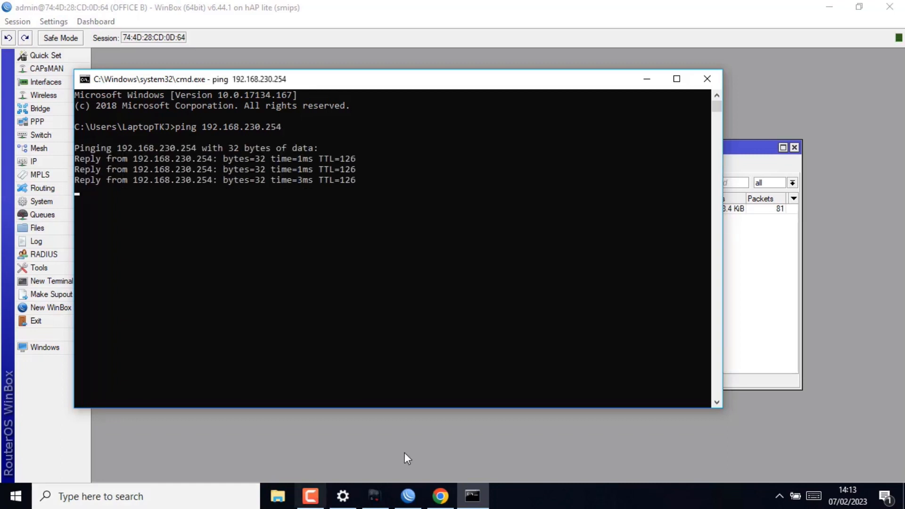
text(tr)
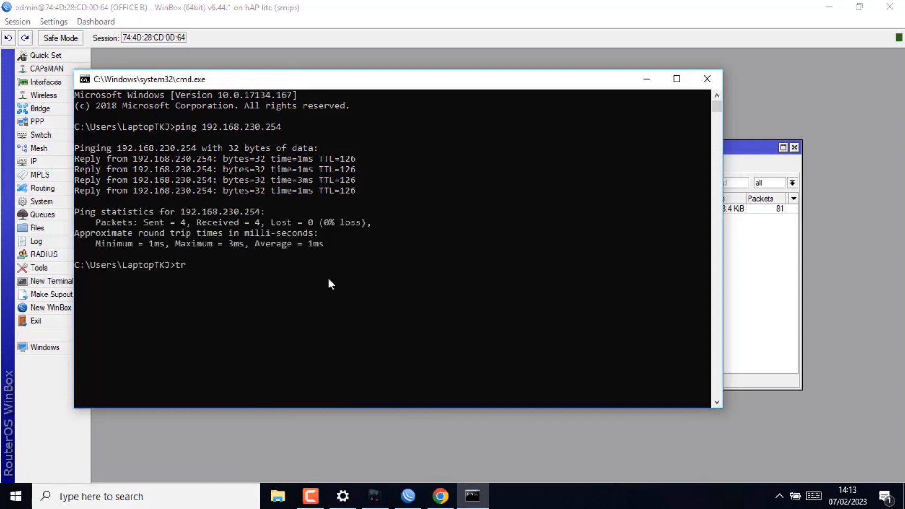
text(acert 192.168.230.254)
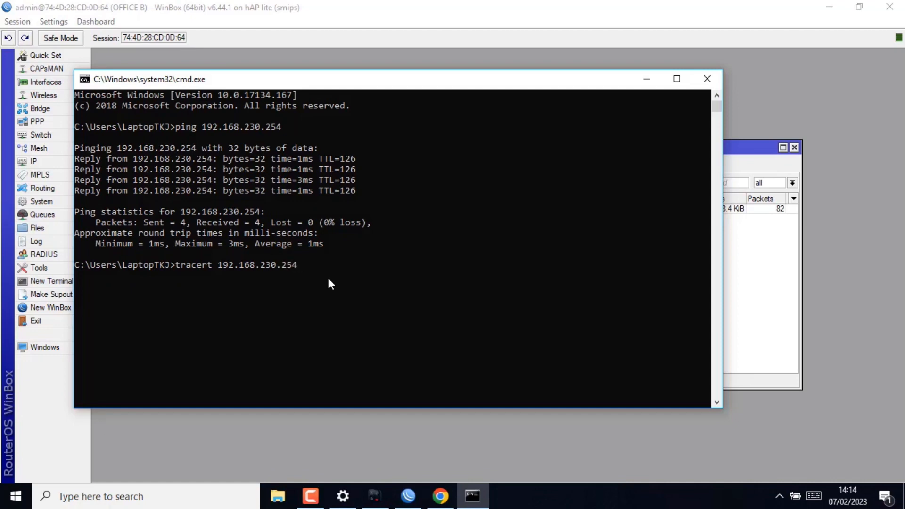
key(Return)
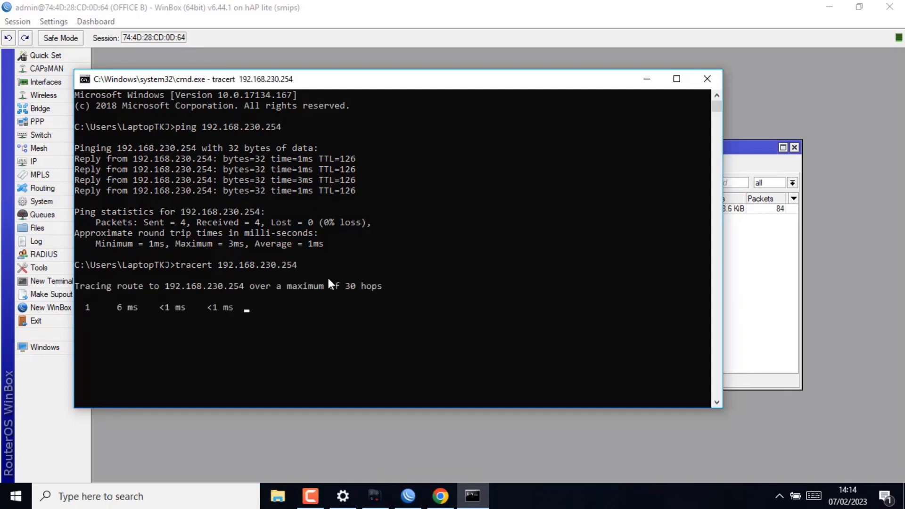